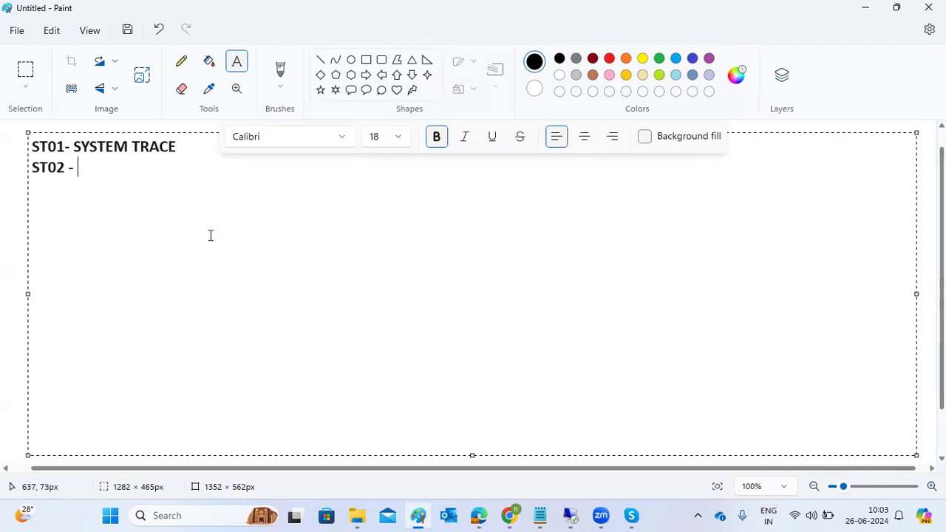
Complete the ST02 note line with the text "TUNE SUMMARY ..".
text(TUNE SUMMARY ..)
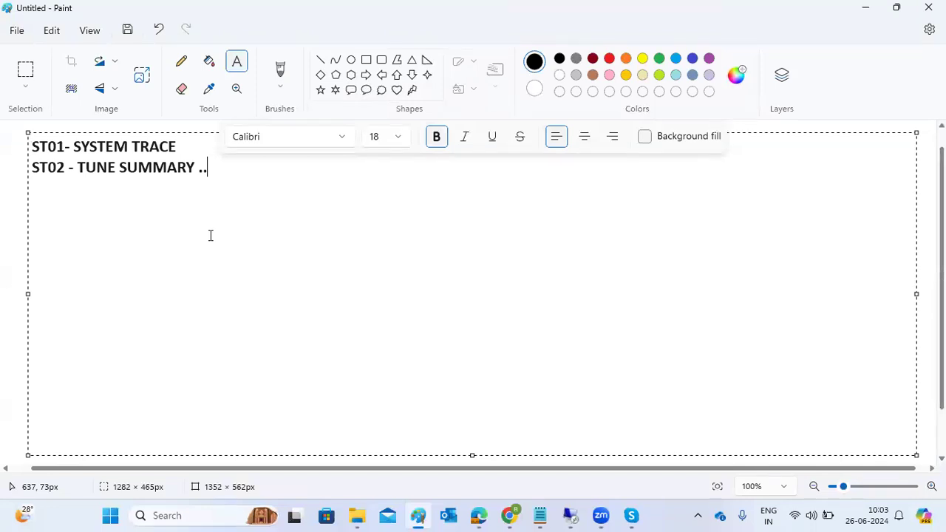
drag(152, 169, 174, 179)
Switch to the remote SAP session, open transaction st02 and review the CUA buffer's swaps and free space in the Tune Summary.
mouse_move(567, 515)
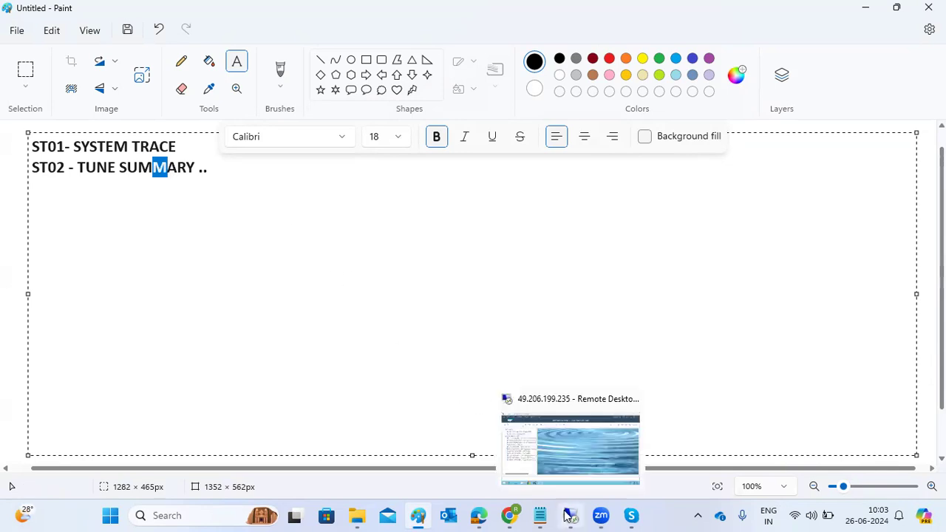
click(561, 452)
text(st02)
key(Return)
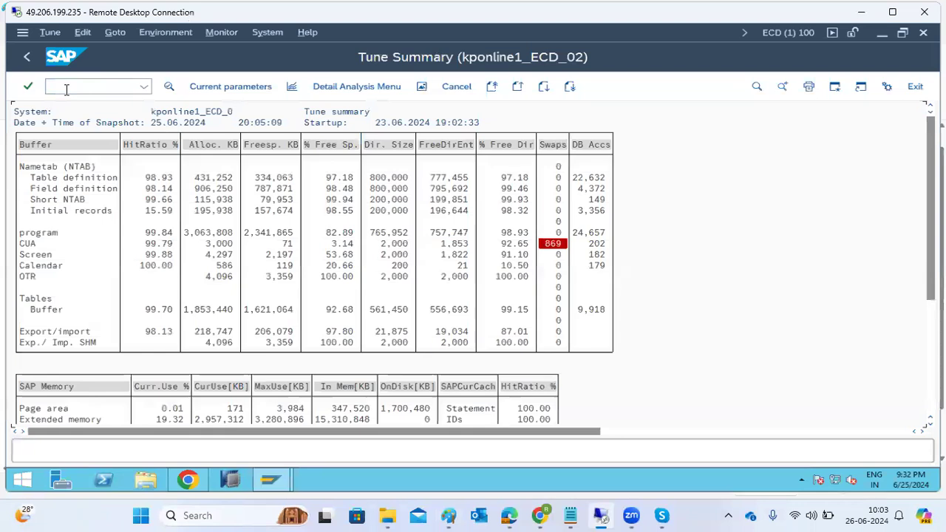
click(546, 245)
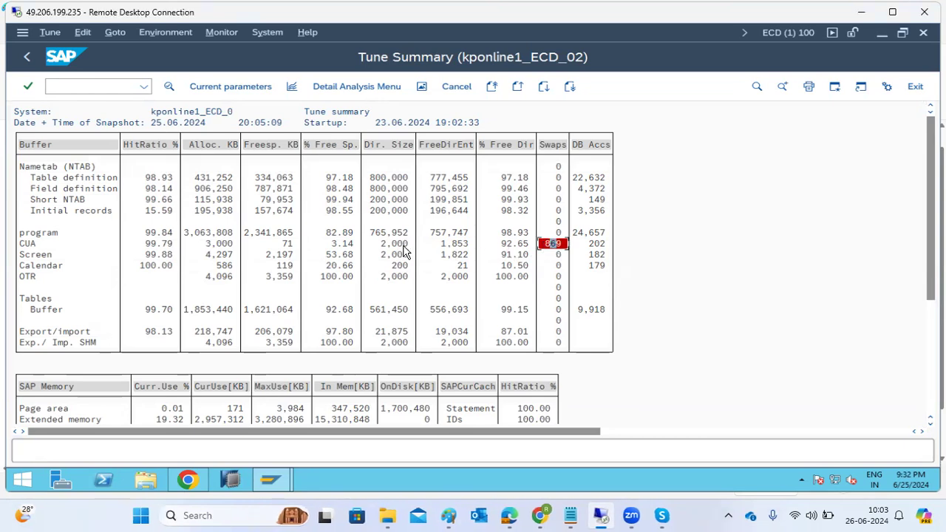
click(286, 244)
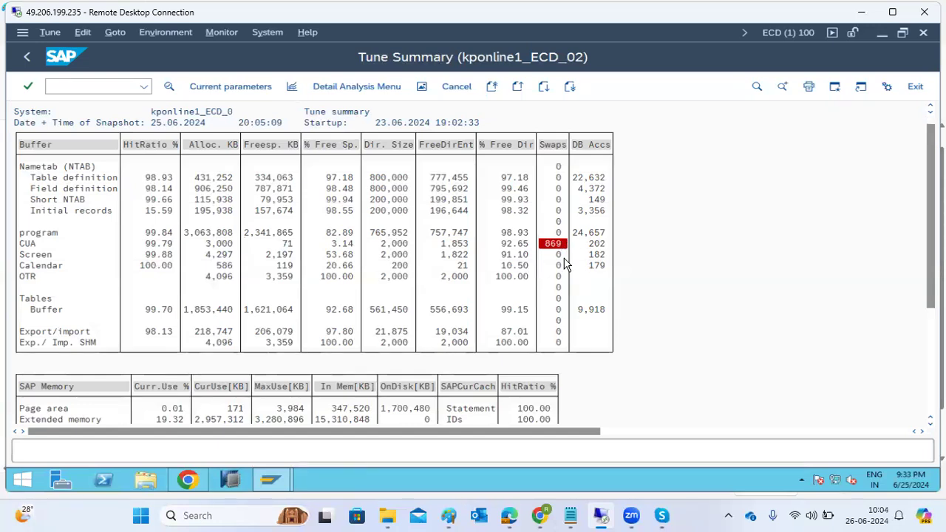
scroll(166, 256, down, 1)
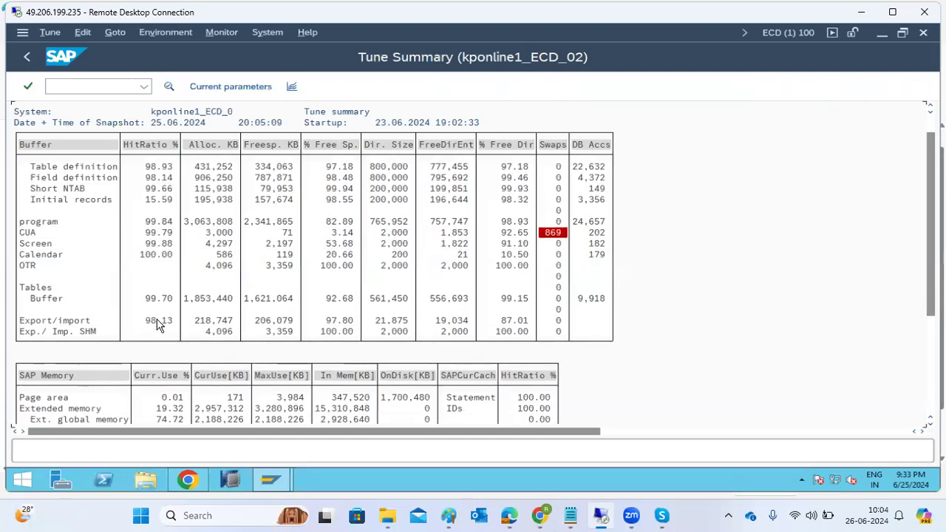
scroll(156, 323, down, 1)
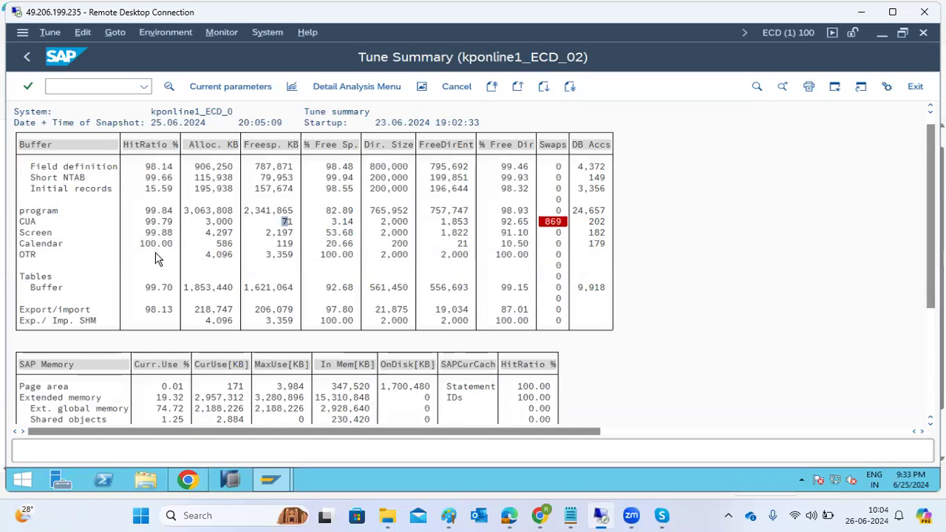
Bring up SAP Logon 770 and try to log on to SAP NW1, declining the detailed error description.
mouse_move(260, 476)
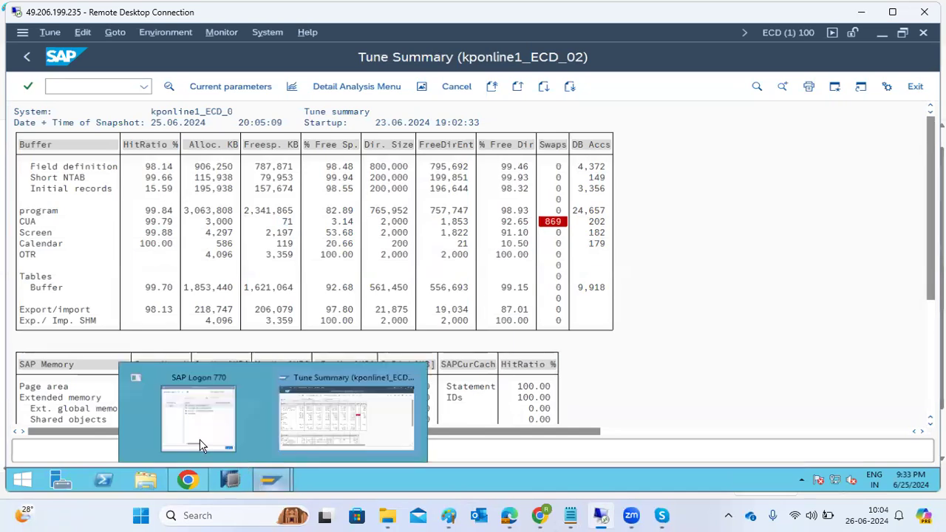
click(172, 422)
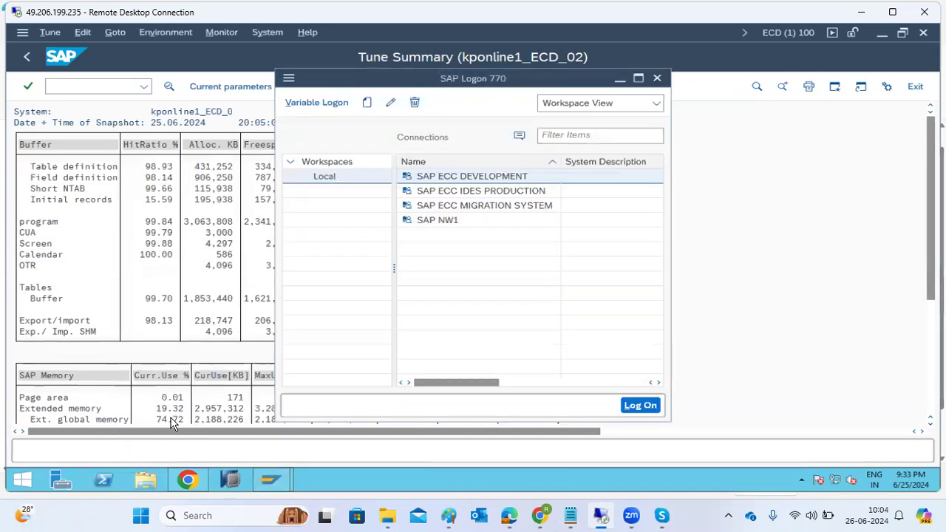
double_click(436, 216)
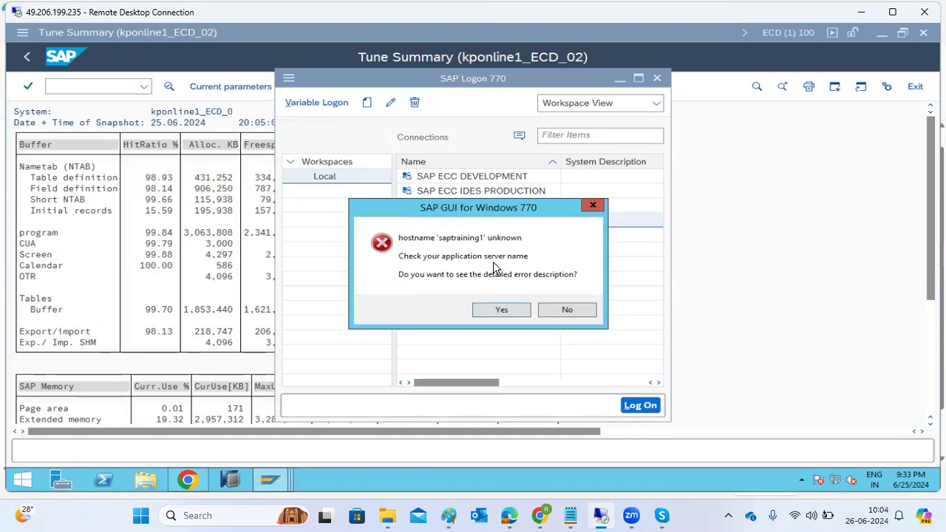
click(565, 311)
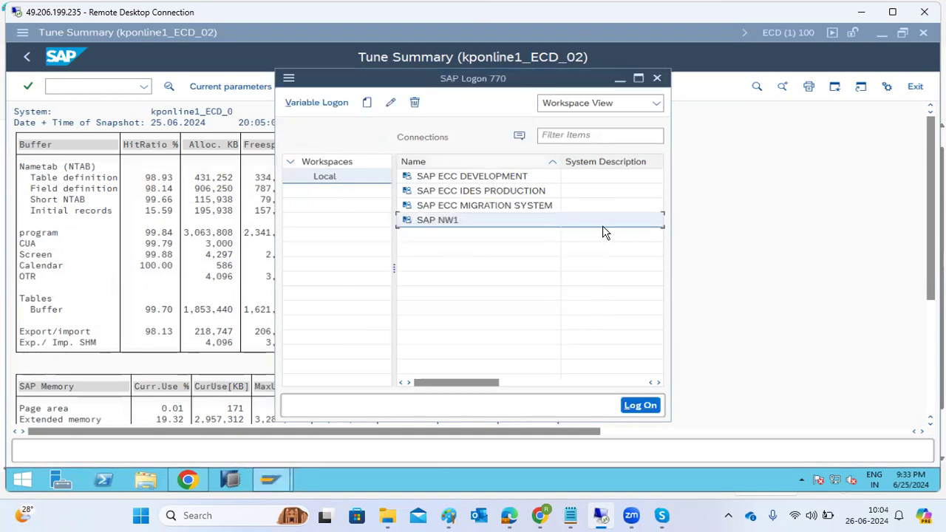
Set the application server of the SAP NW1 connection entry to kponline1 and save the entry.
right_click(427, 225)
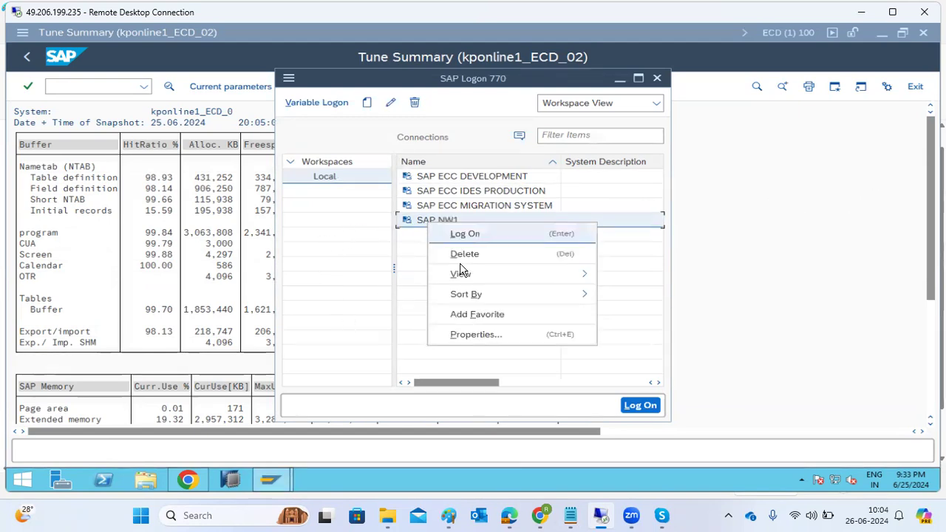
click(470, 334)
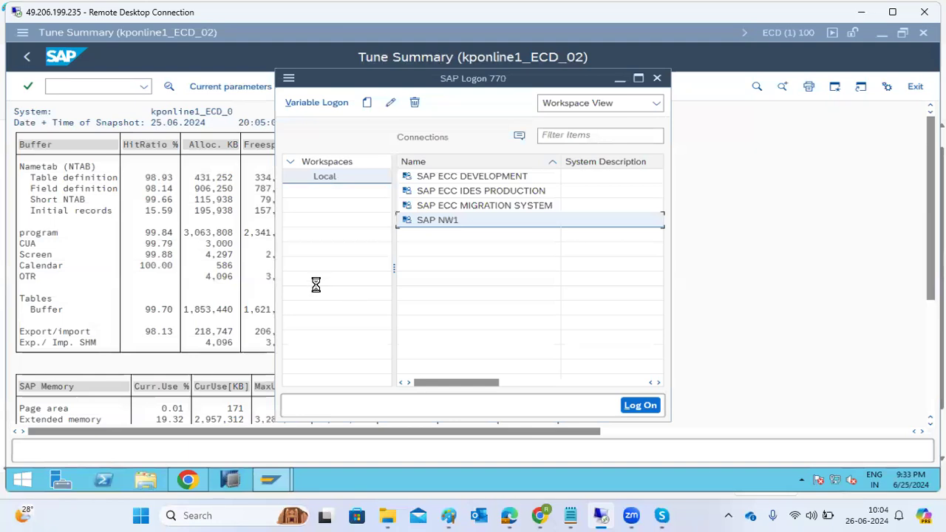
click(469, 305)
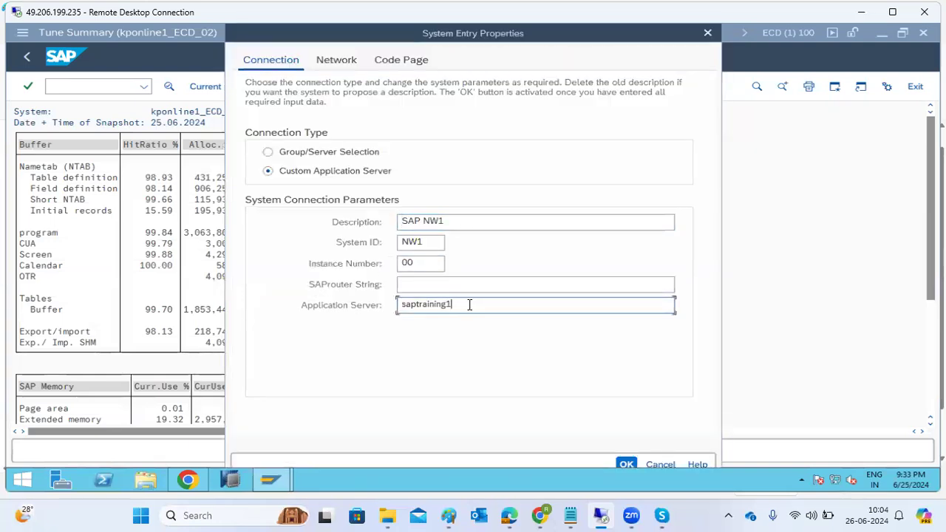
double_click(470, 304)
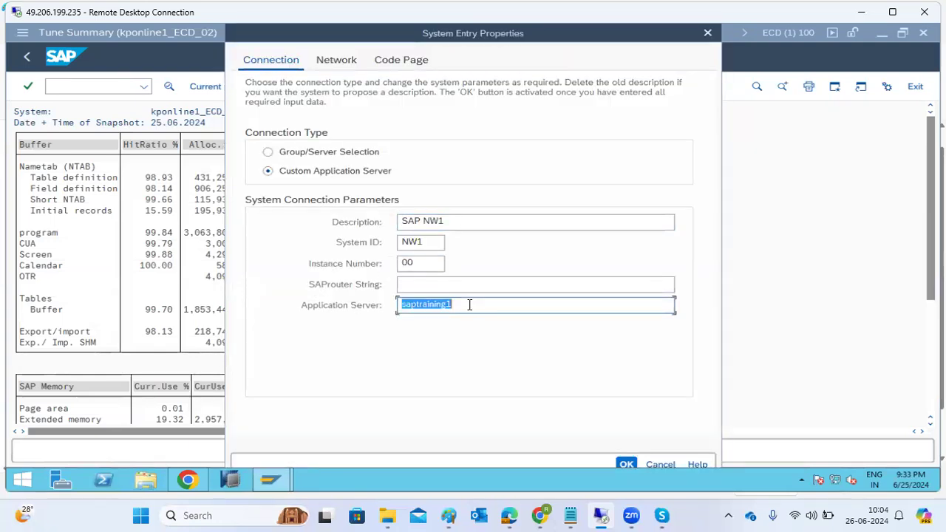
text(kpo)
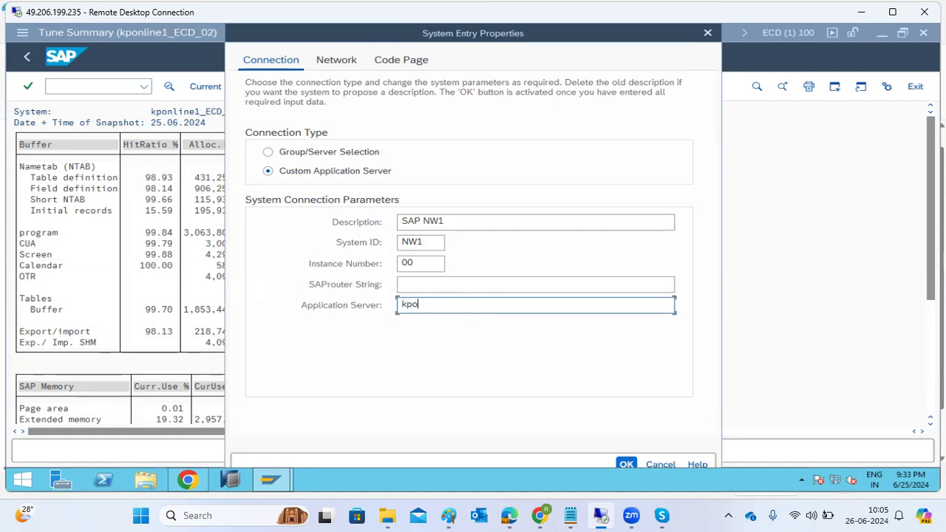
text(nline1)
key(Return)
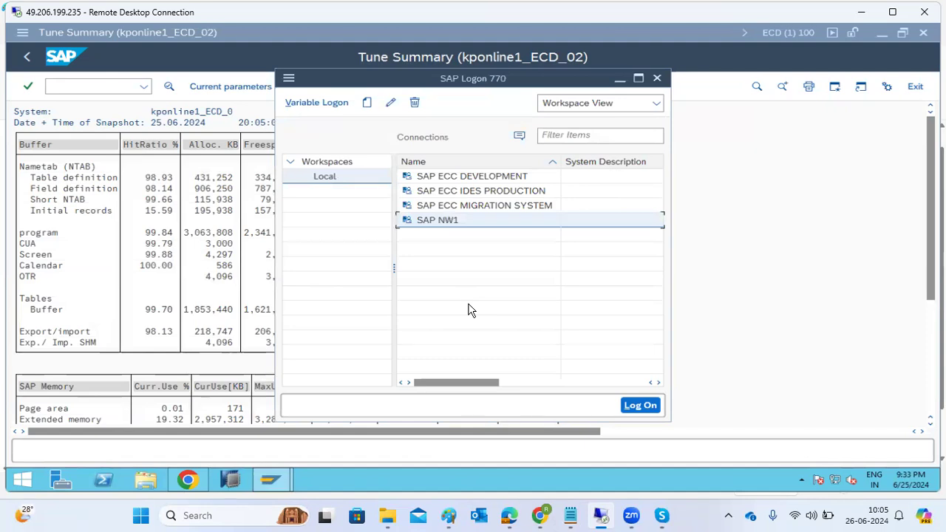
Log on to SAP NW1 as user basis, entering the account password.
key(Return)
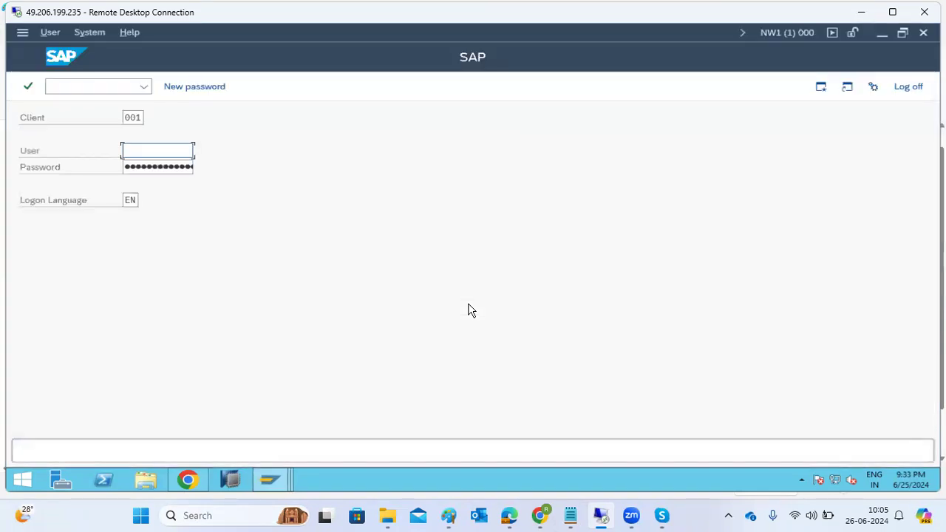
text(basis)
key(Tab)
text(*********)
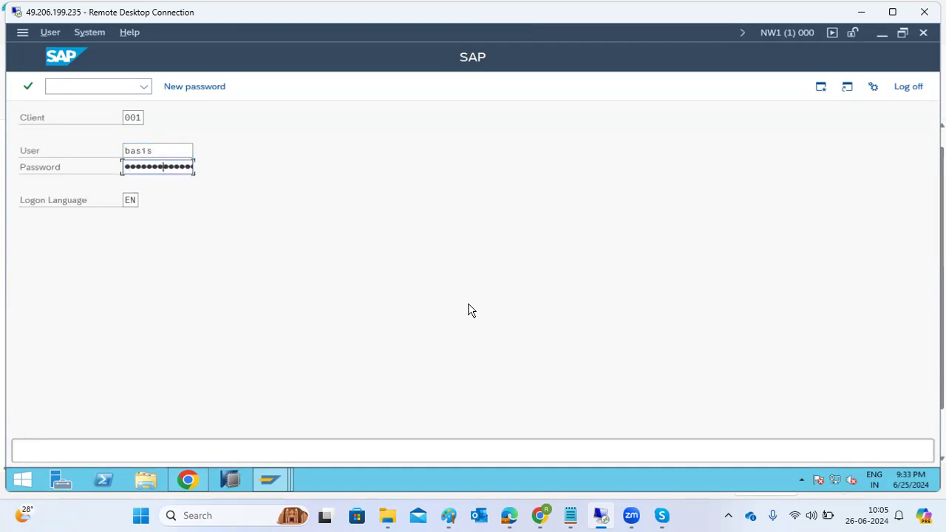
key(Return)
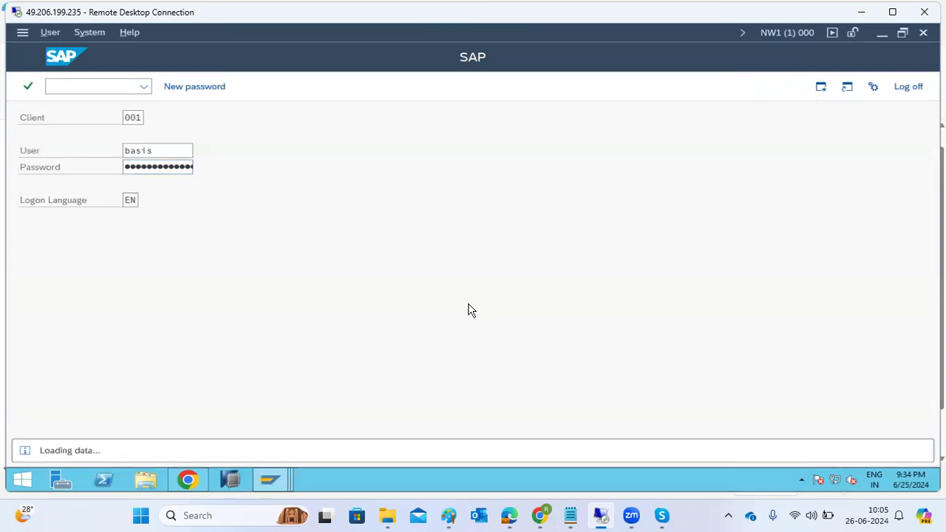
Open the Tune Summary on the NW1 system with transaction st02.
text(st02)
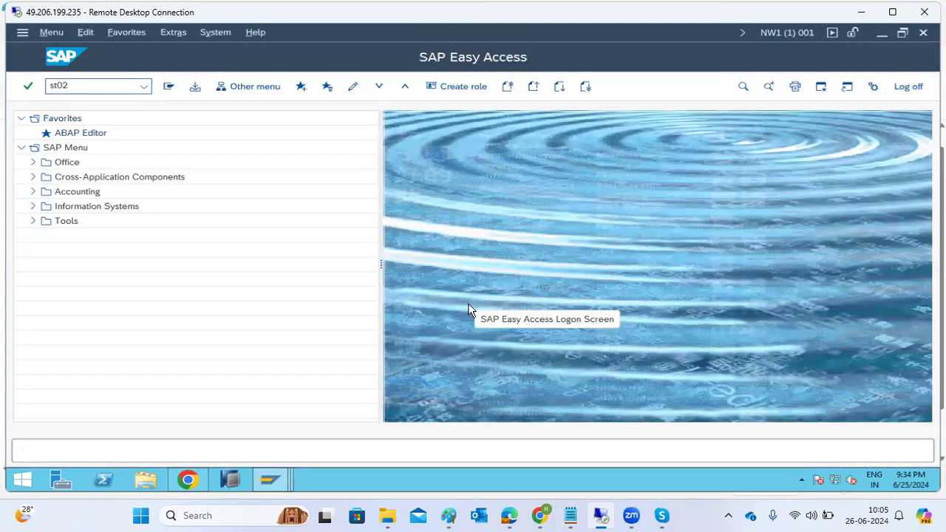
key(Return)
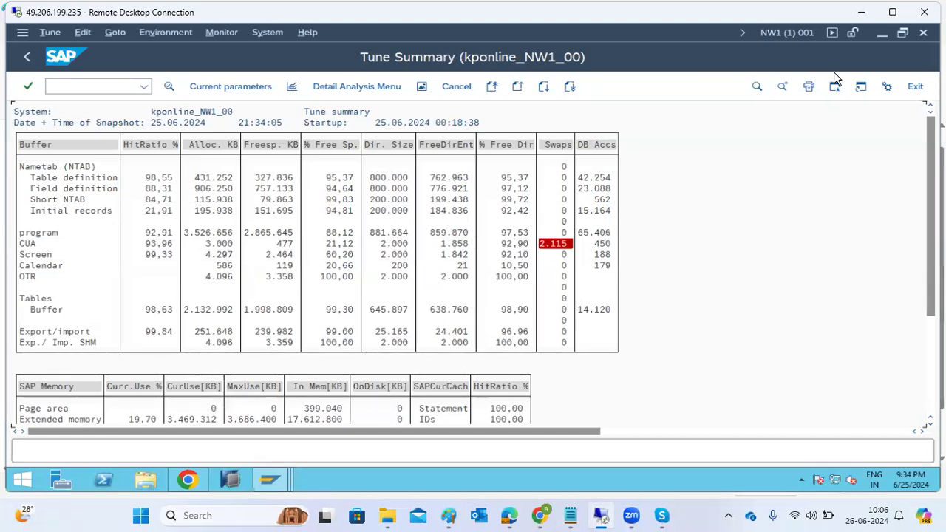
Return to the Paint notes and add the line "ST03/ST03n=Workload analysis -" below the ST02 line.
click(861, 12)
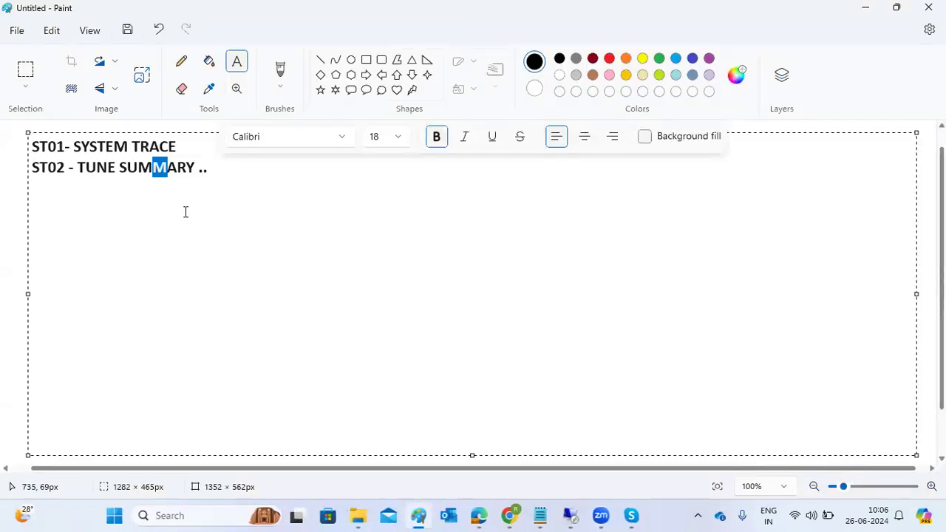
click(209, 167)
key(Return)
text(S)
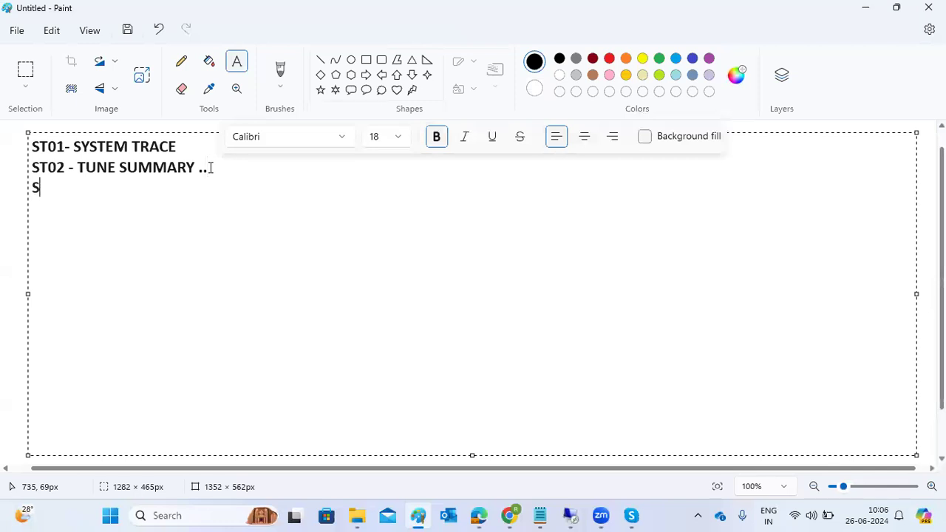
text(T03/ST03n)
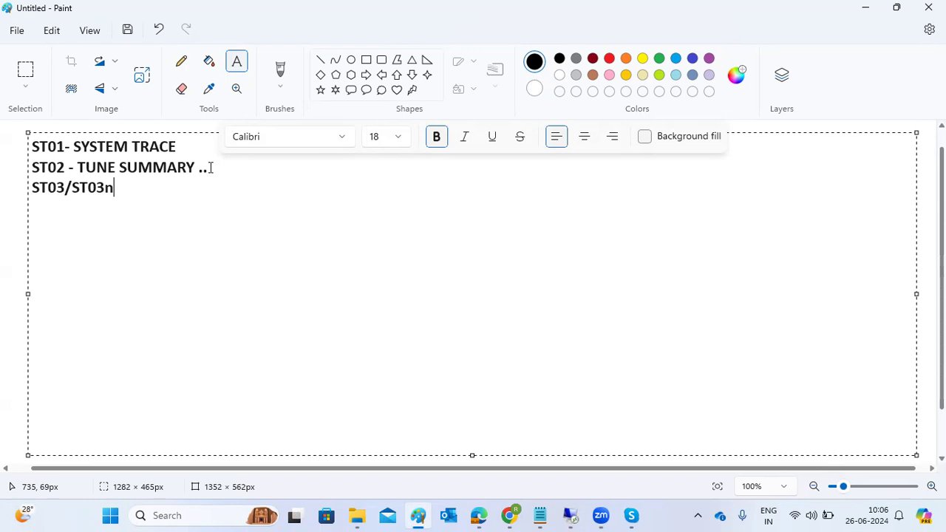
text(=Workload anal)
text(sis -)
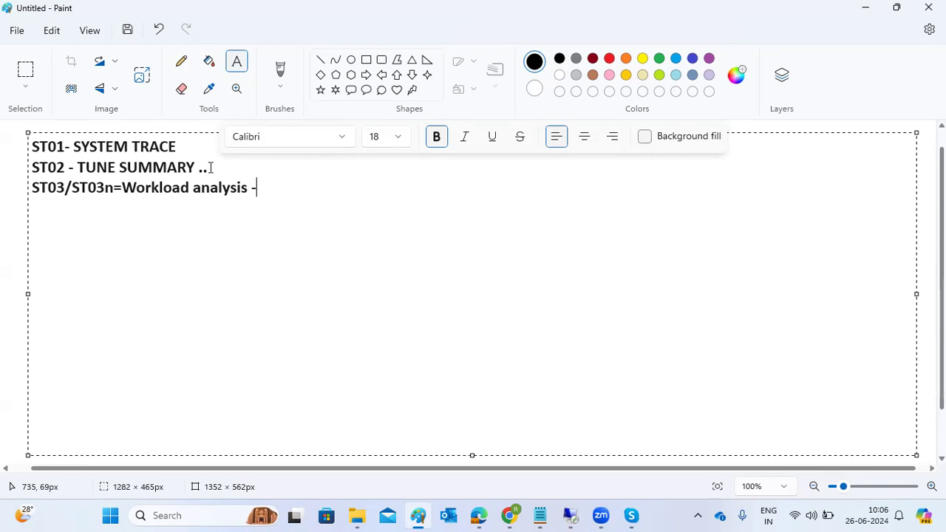
Switch back to the remote NW1 session and start the workload analysis transaction with /nst03.
mouse_move(569, 508)
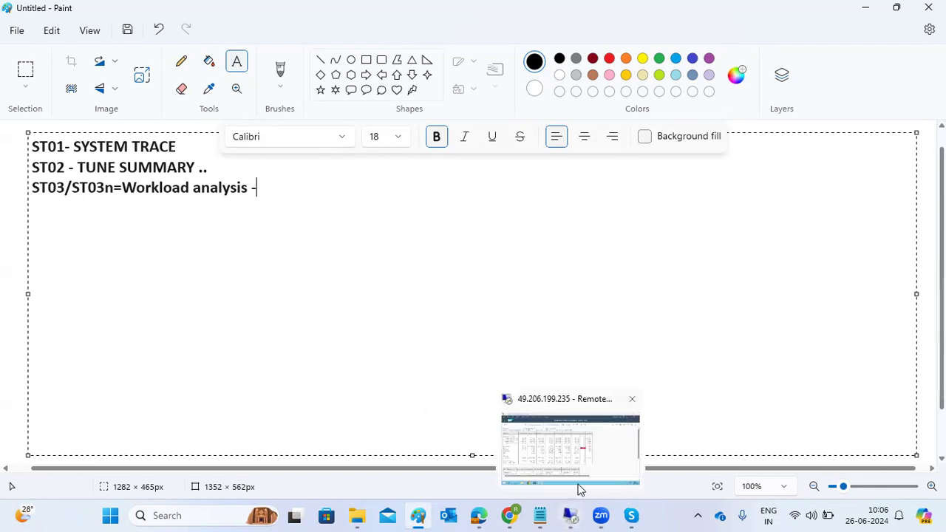
click(580, 489)
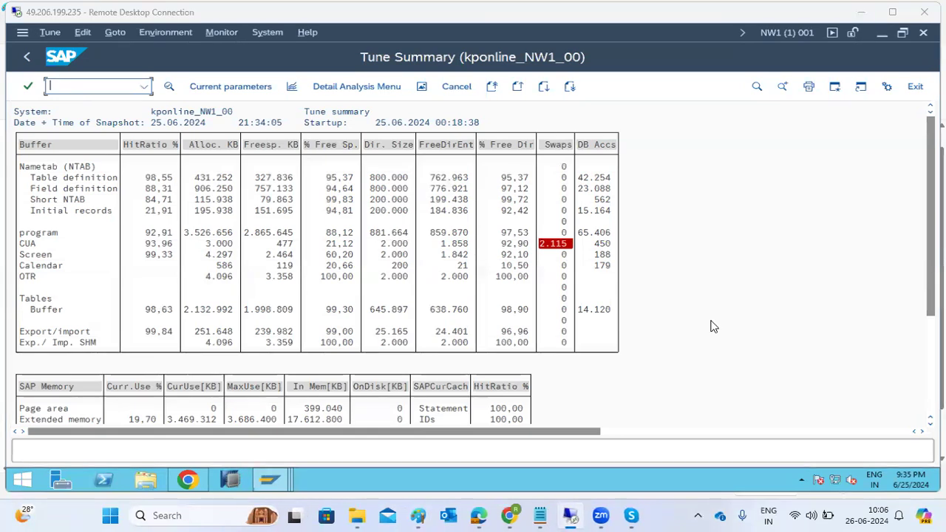
click(67, 86)
text(/nst03)
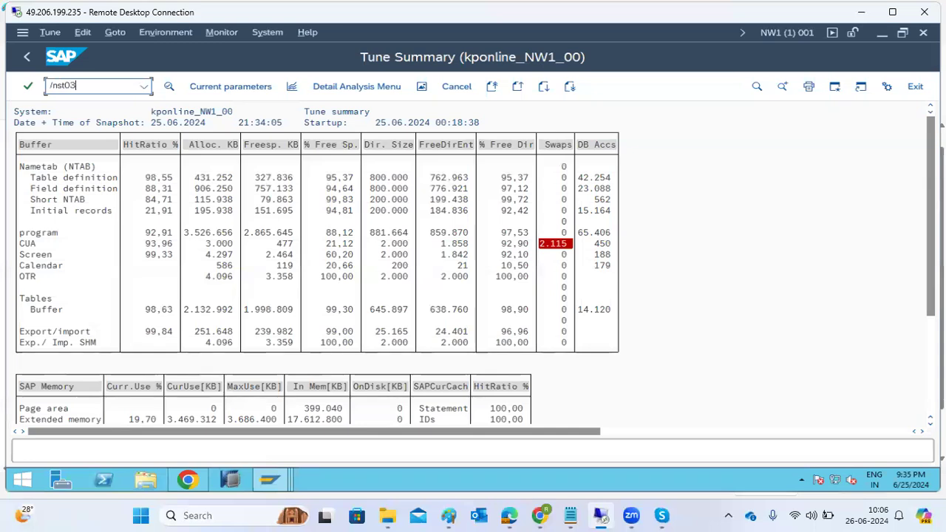
key(Return)
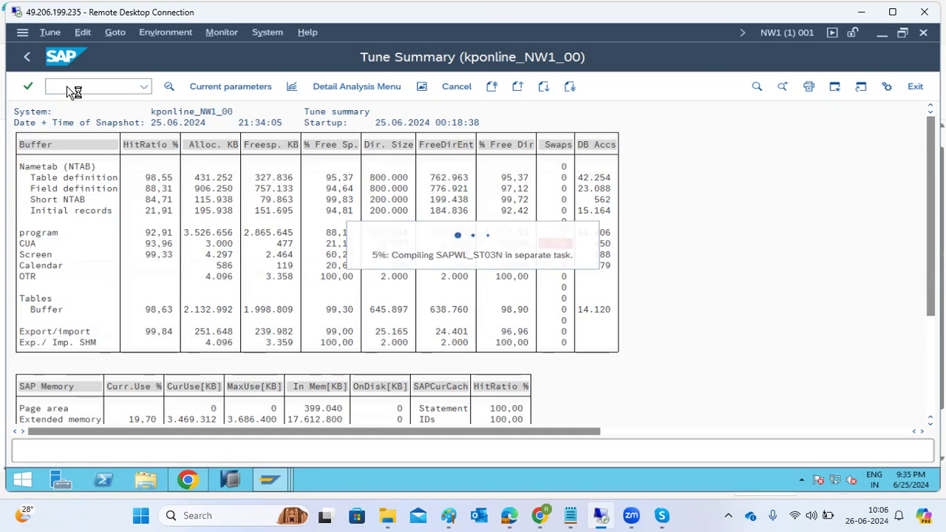
Switch to the ECD system's Tune Summary session and open the Workload Monitor with /nst03.
click(264, 473)
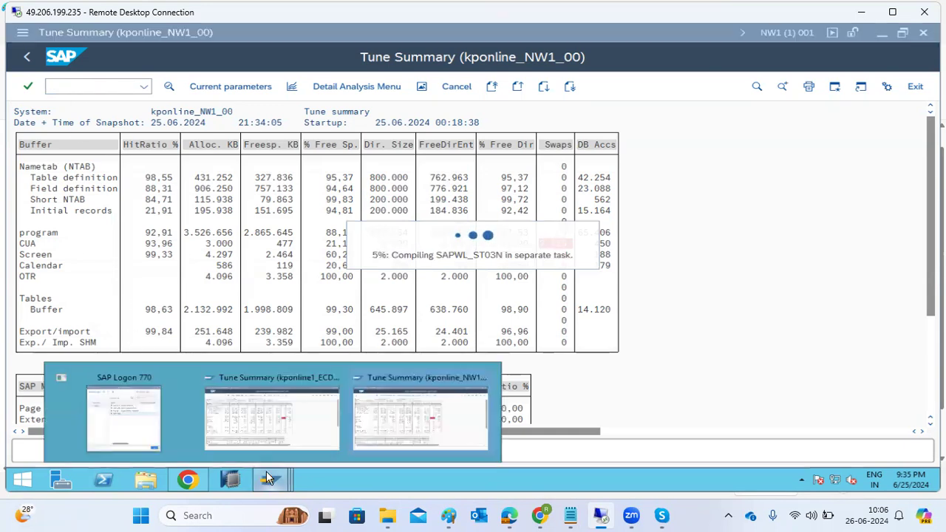
click(270, 444)
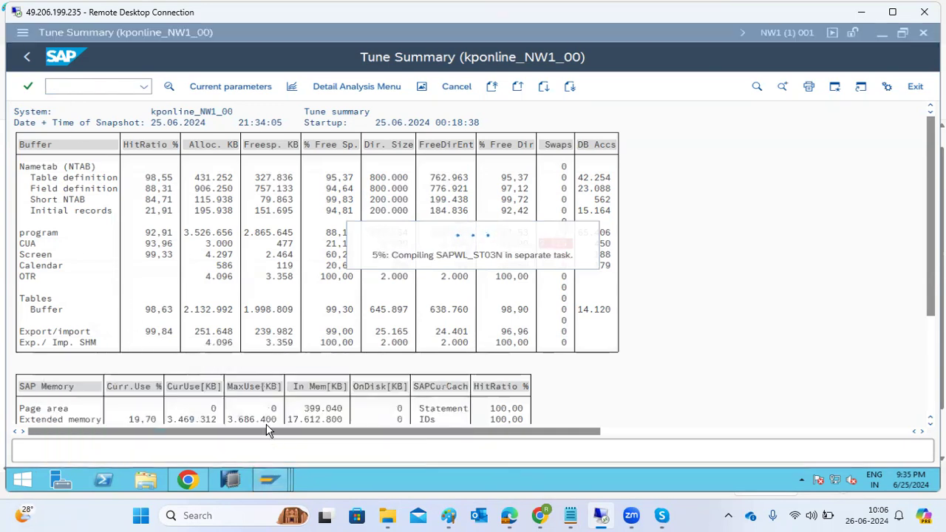
click(79, 86)
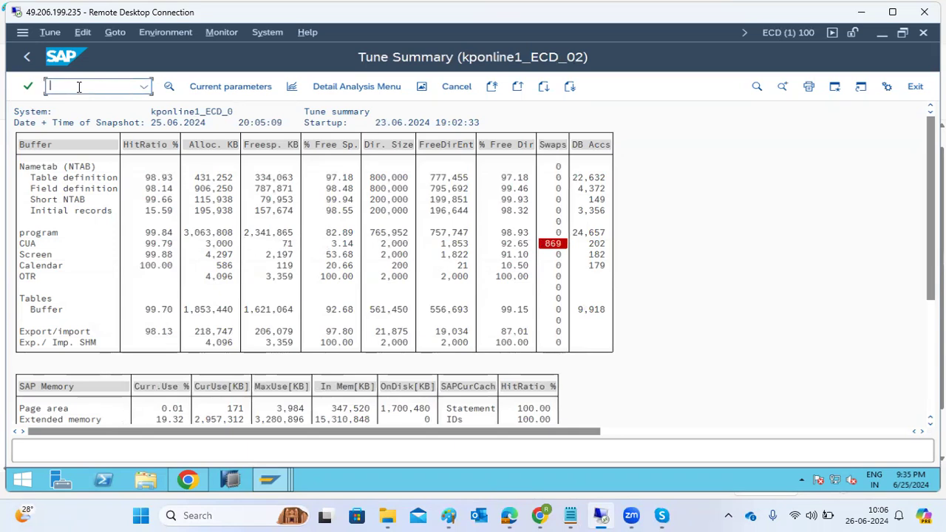
text(/nst03)
key(Return)
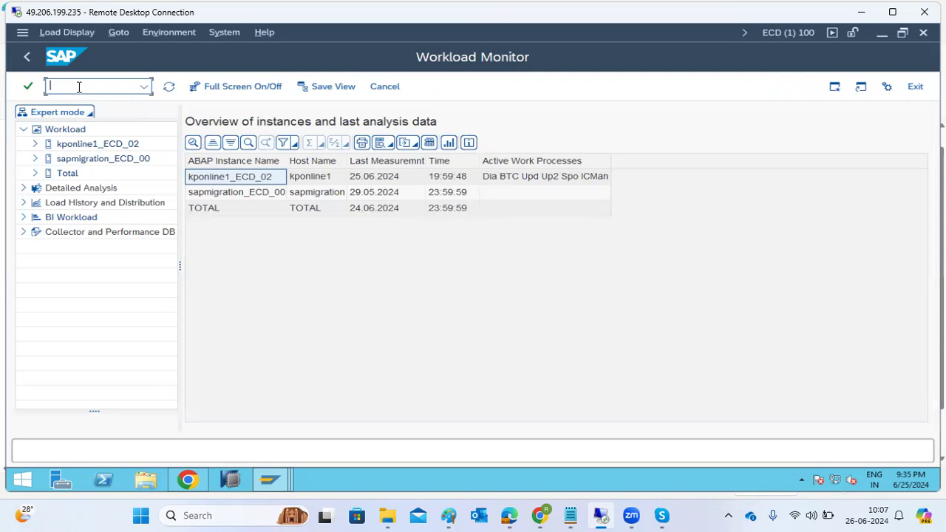
Open the workload overview of instance kponline1_ECD_02 for the day 24.06.2024.
click(35, 148)
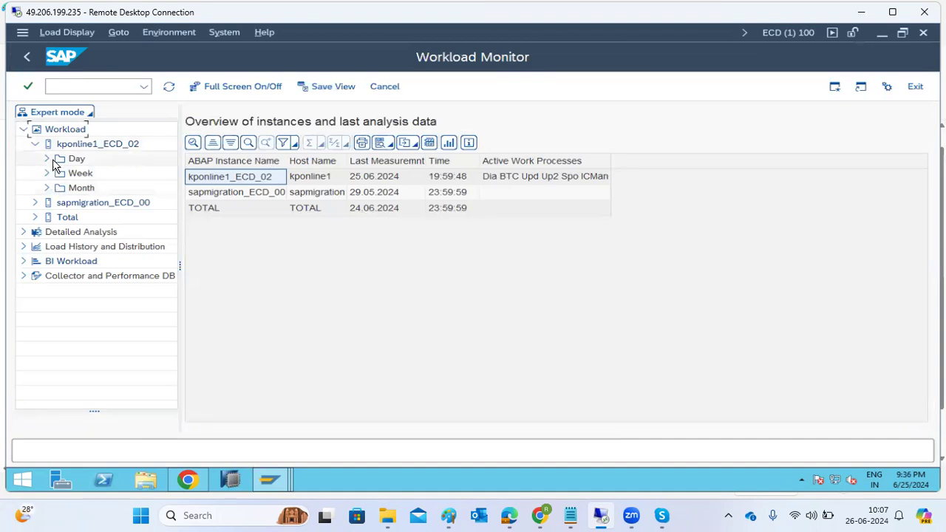
click(48, 158)
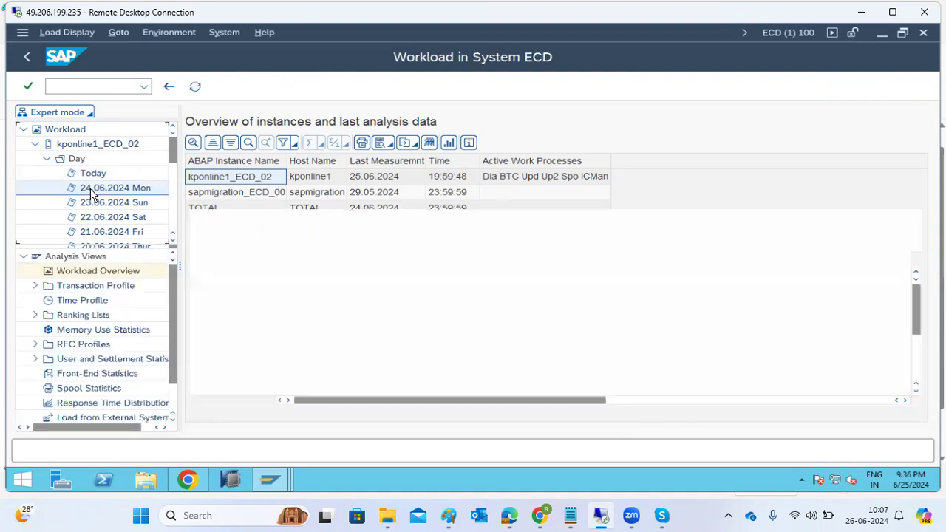
double_click(90, 193)
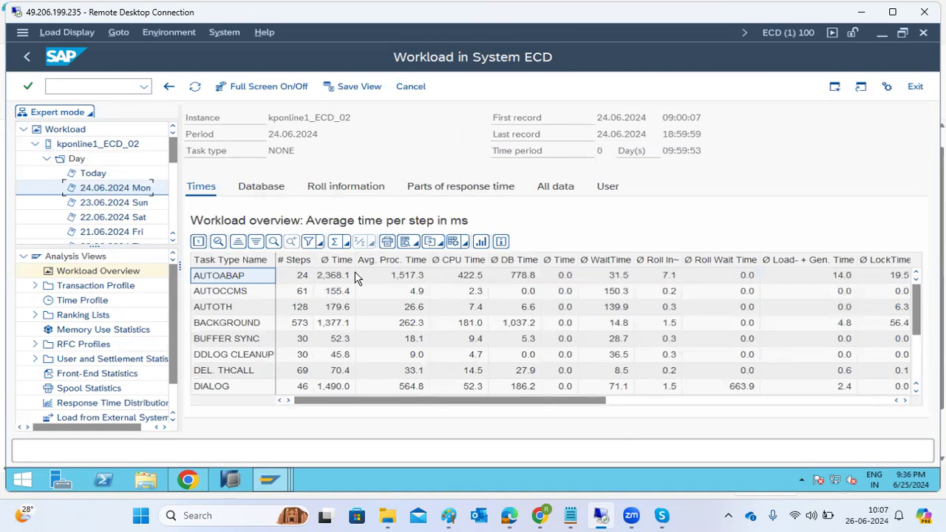
Examine the DIALOG task type's average response time and wait time in the workload overview.
click(213, 387)
scroll(257, 338, down, 4)
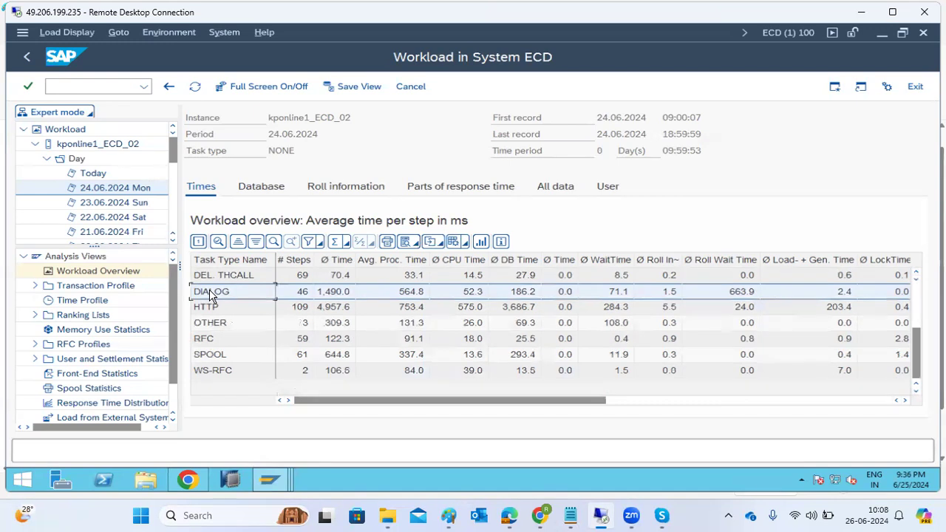
click(336, 294)
click(328, 261)
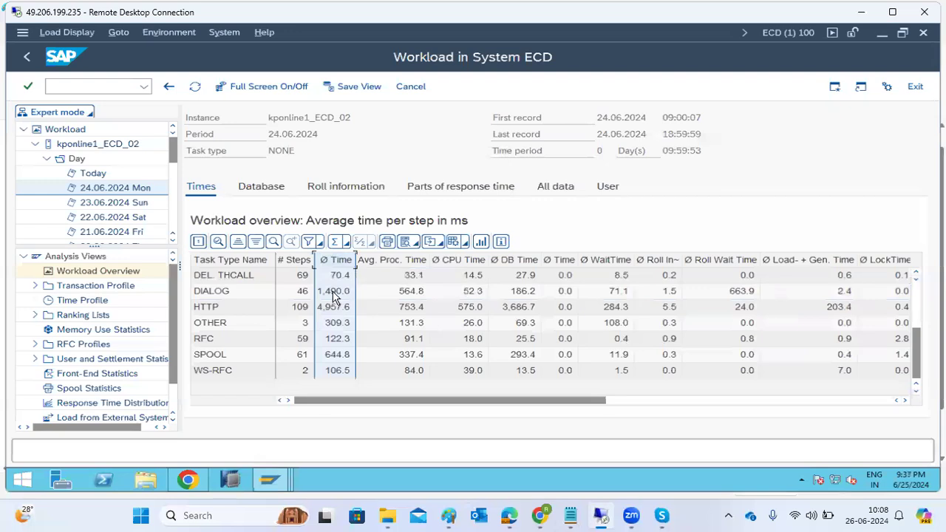
click(334, 291)
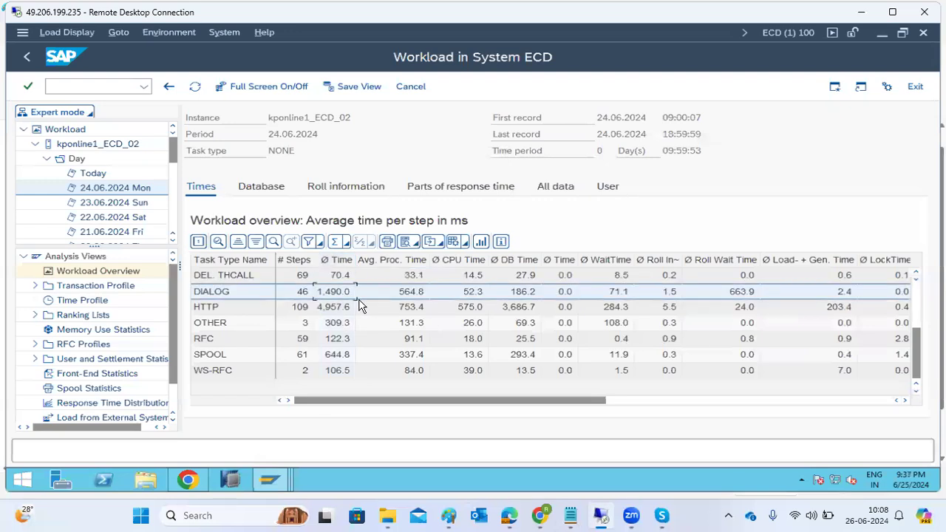
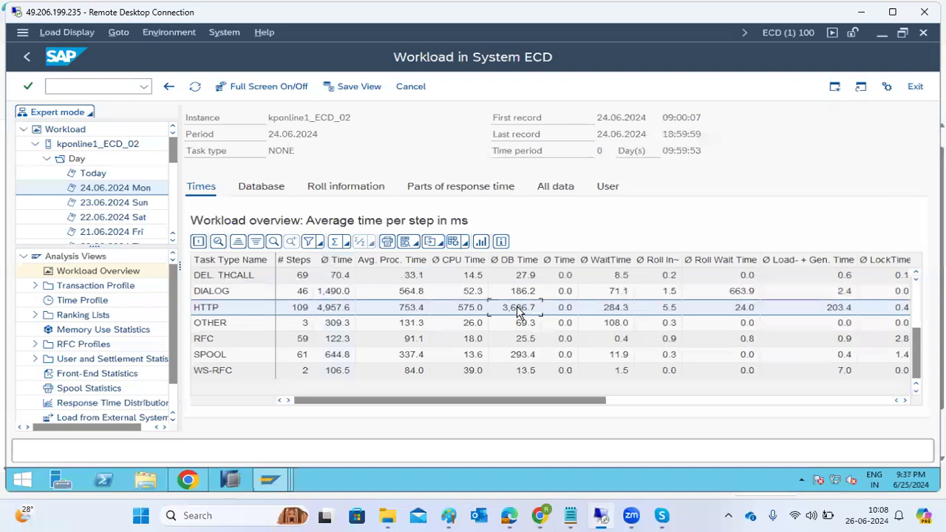
click(619, 291)
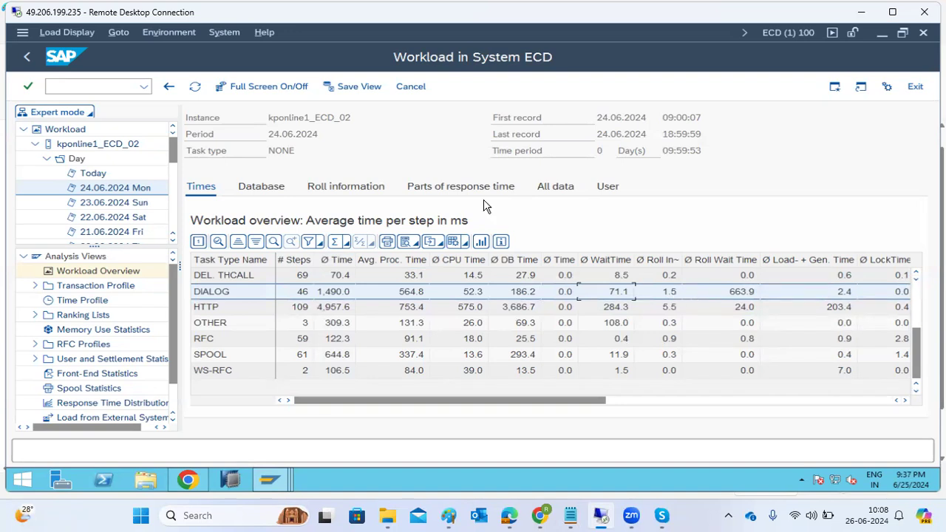
mouse_move(632, 513)
click(630, 515)
Show the Standard transaction profile and sort it by average time per step in descending order.
click(36, 286)
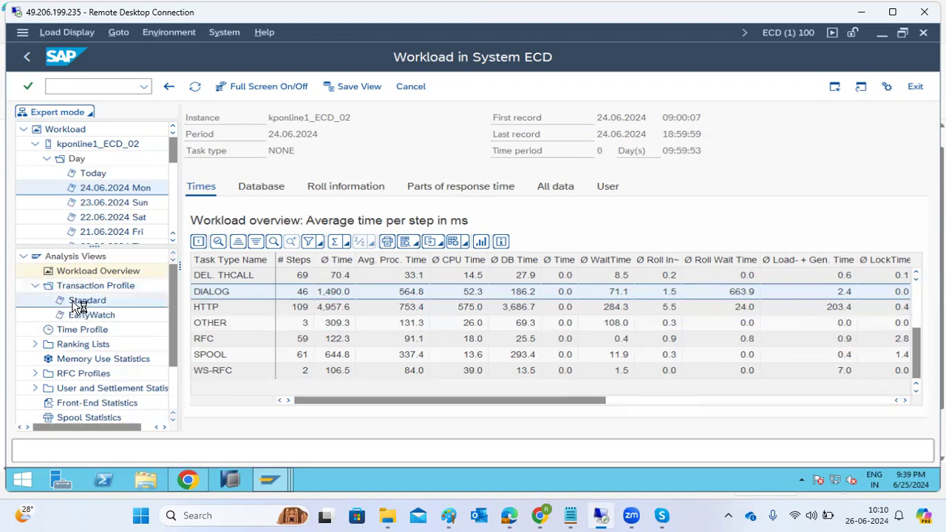
click(81, 300)
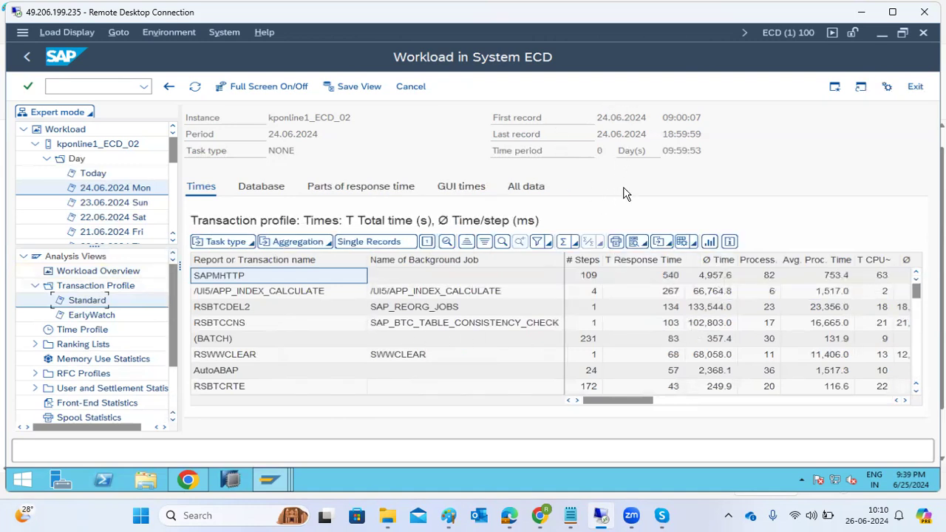
click(704, 266)
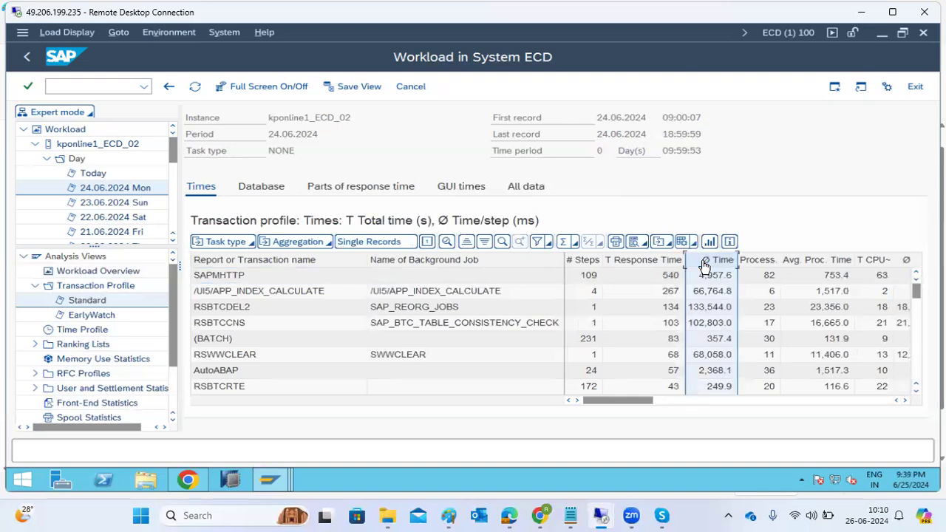
click(484, 243)
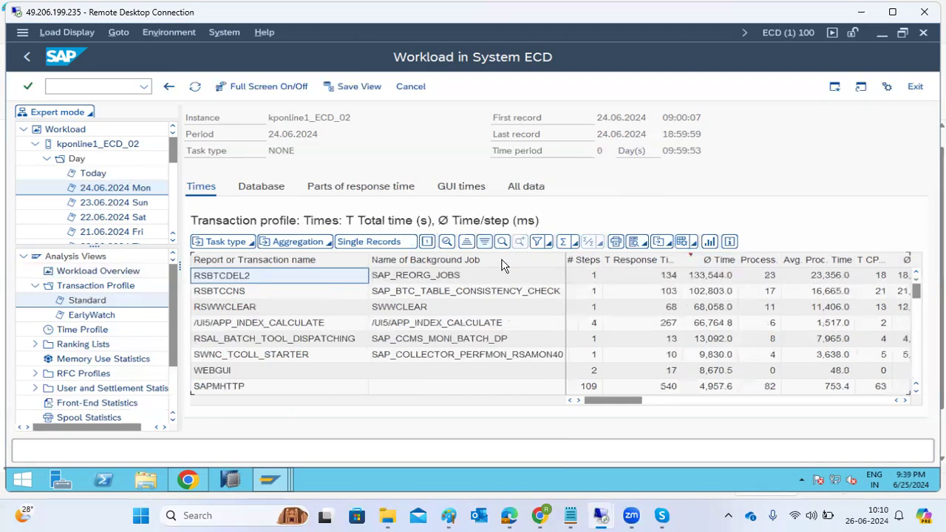
View the user and background job behind report RSBTCDEL2, then close the details window.
click(704, 277)
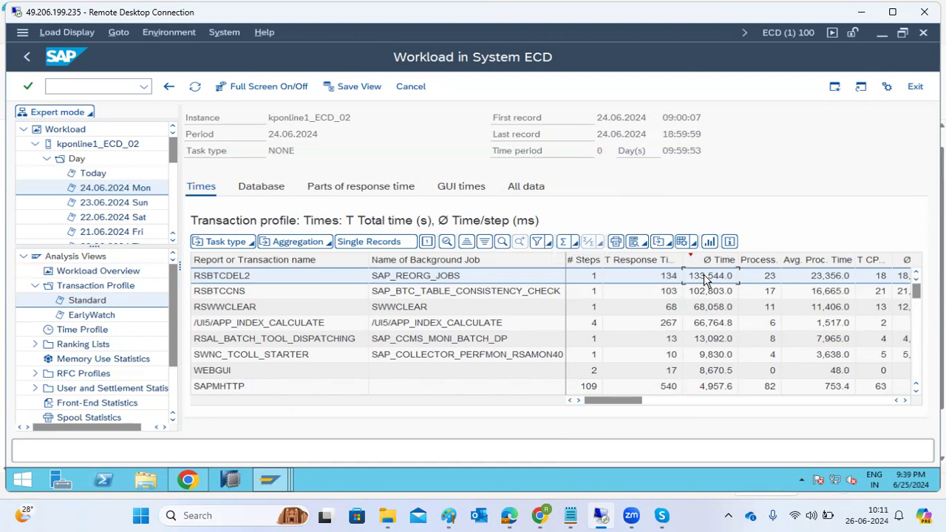
double_click(705, 279)
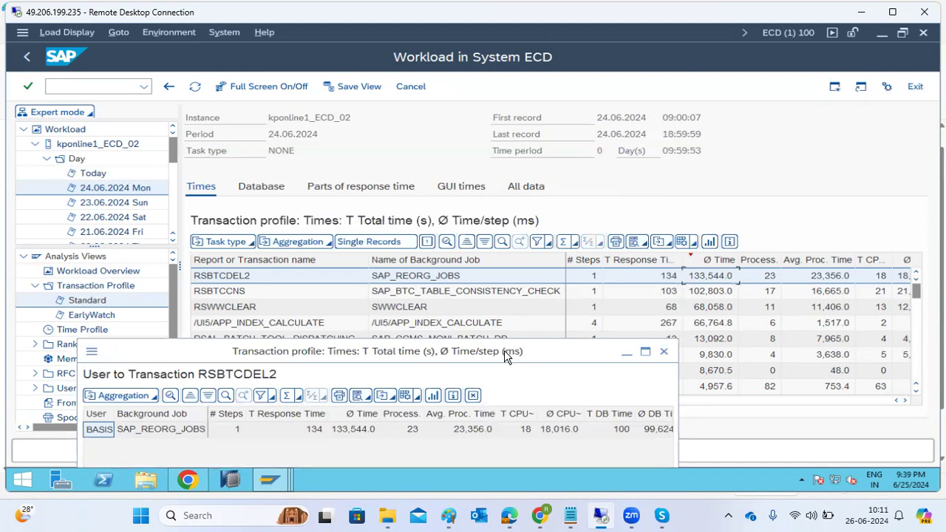
drag(503, 352, 538, 190)
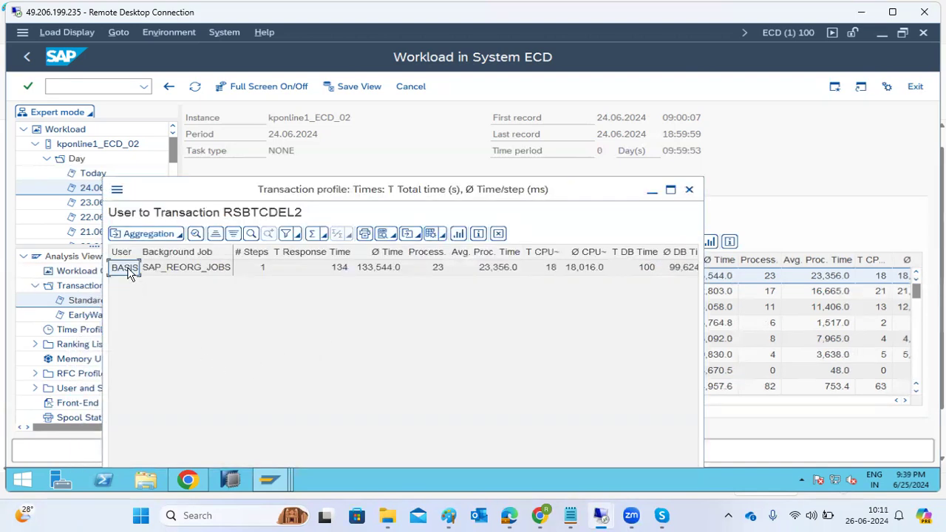
click(175, 270)
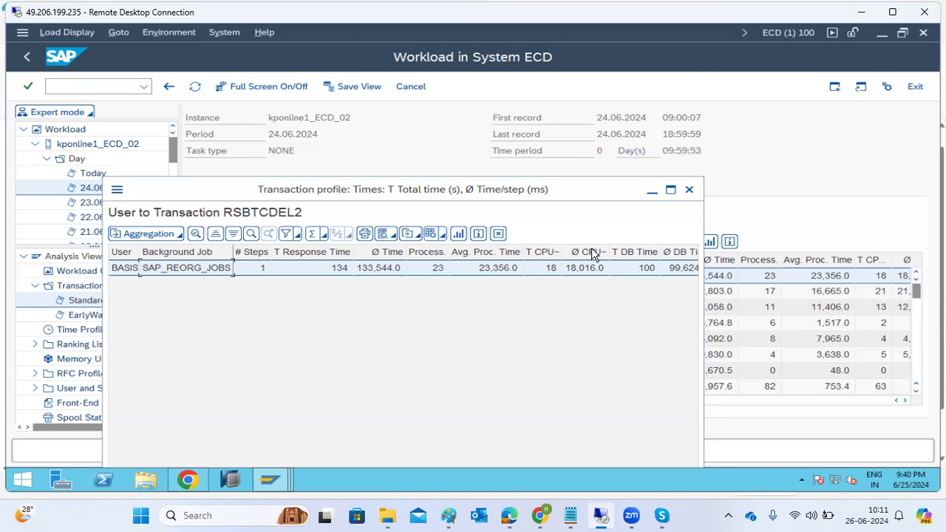
click(688, 189)
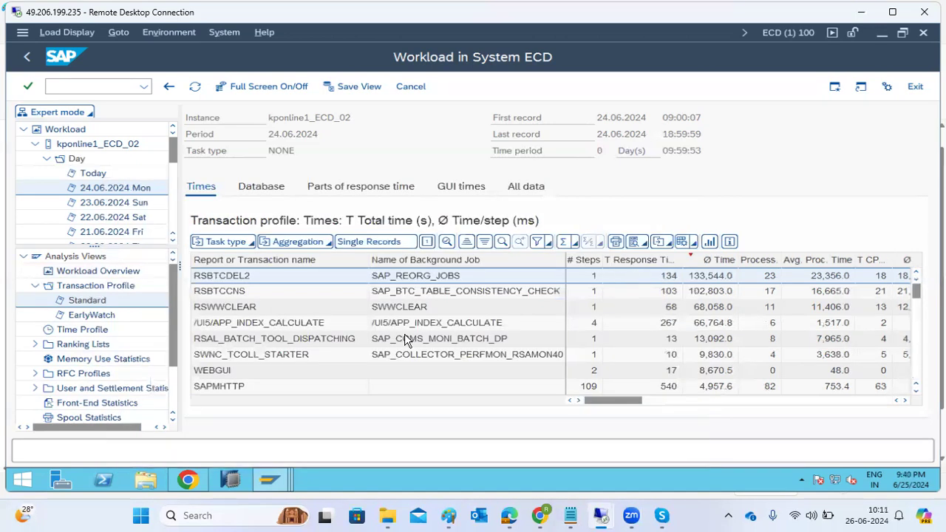
Open the Time Profile's transactions for the 09--10 interval in a maximized window and sort them by average time in descending order.
double_click(82, 334)
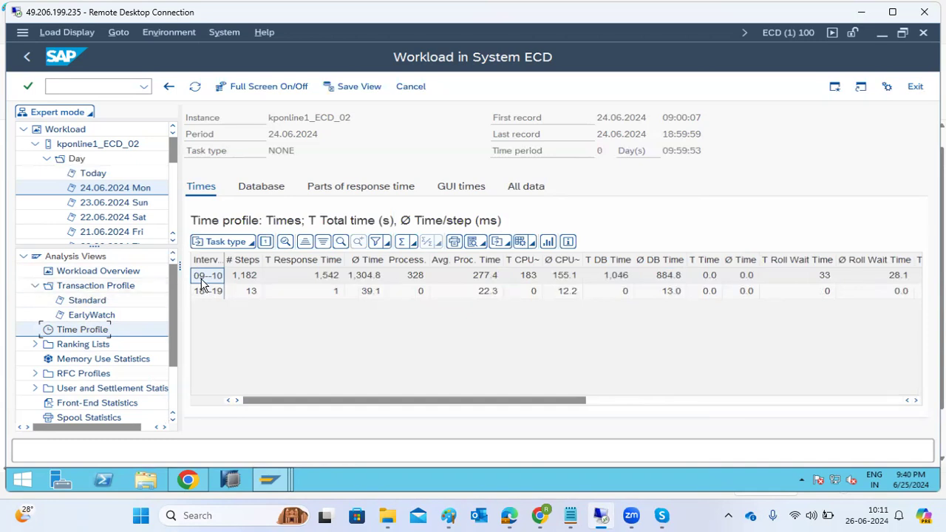
click(362, 278)
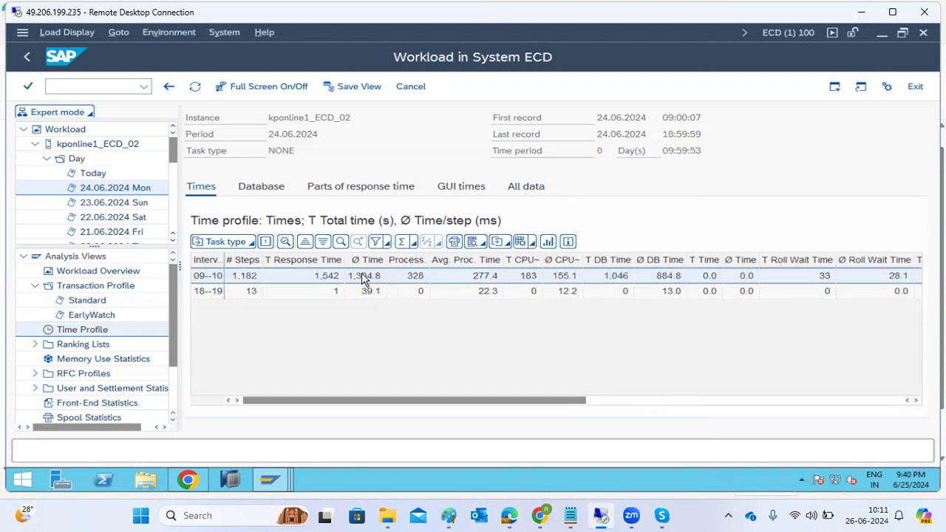
double_click(361, 272)
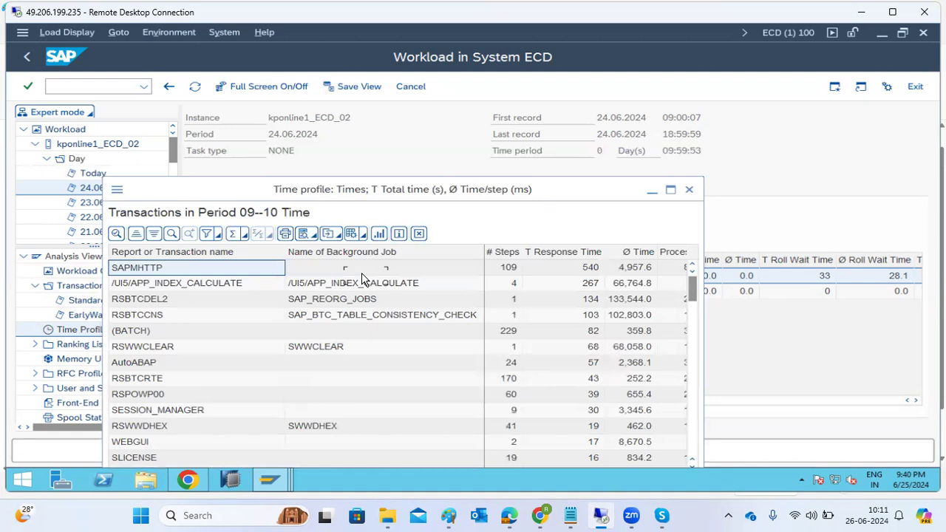
click(671, 189)
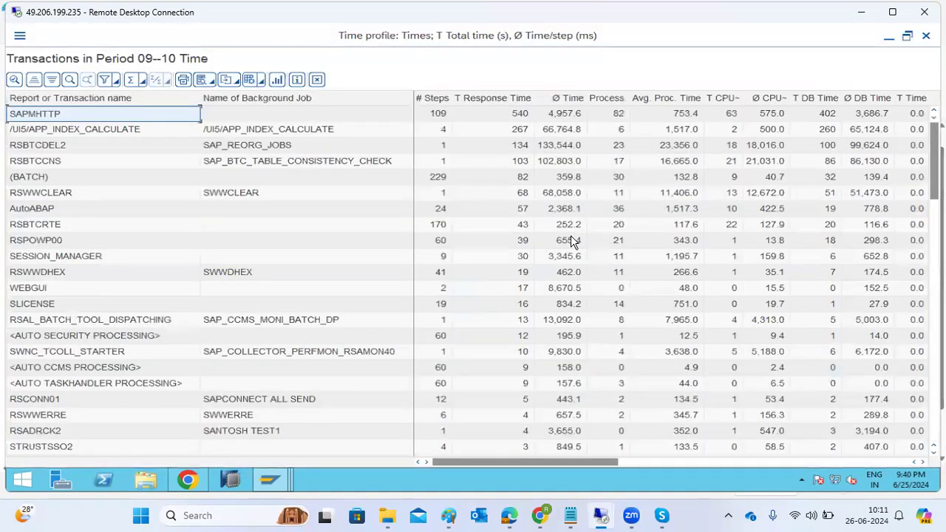
click(565, 101)
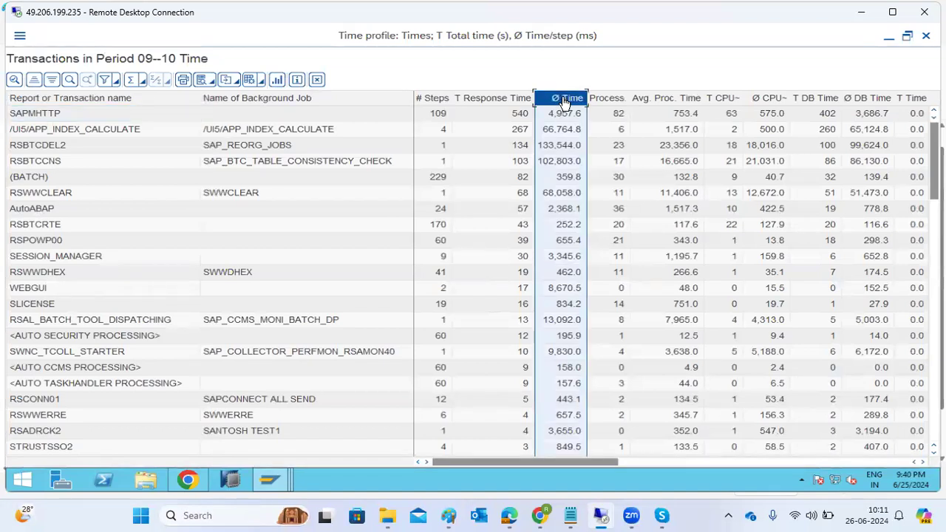
click(51, 80)
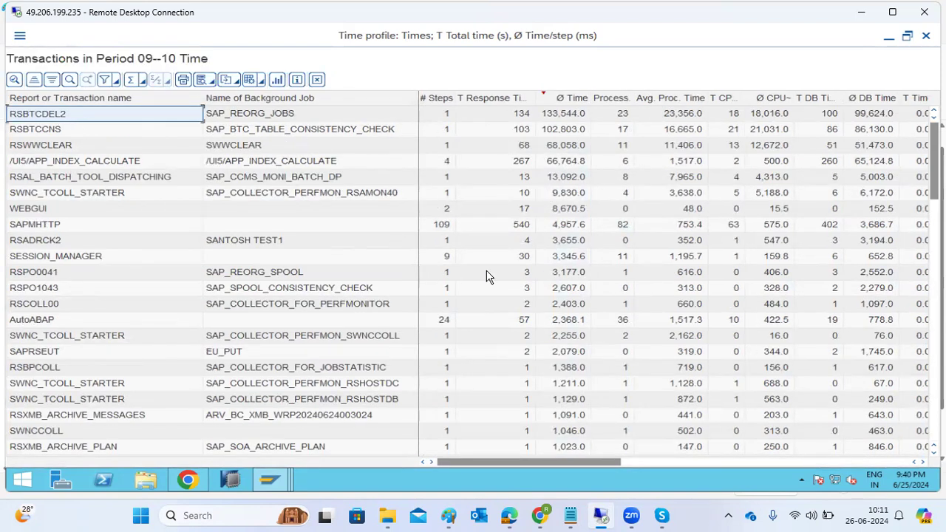
Examine the slowest reports, transactions and background jobs in the 09--10 period, including RSBTCDEL2, RSBTCCNS, RSWWCLEAR and WEBGUI.
click(554, 117)
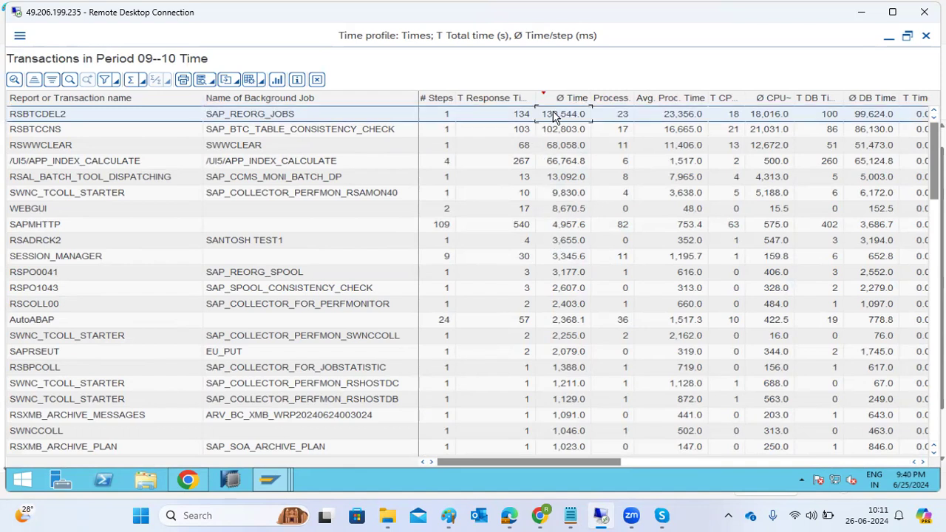
click(62, 133)
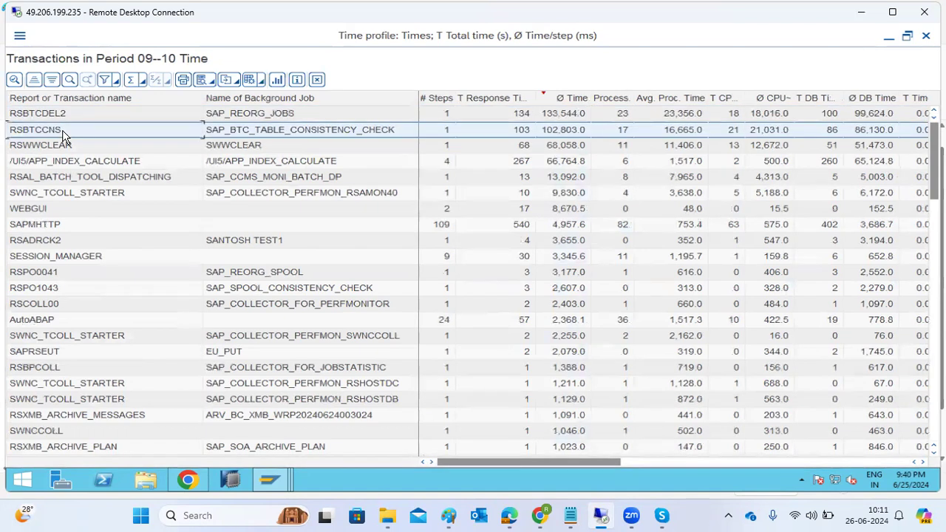
click(55, 148)
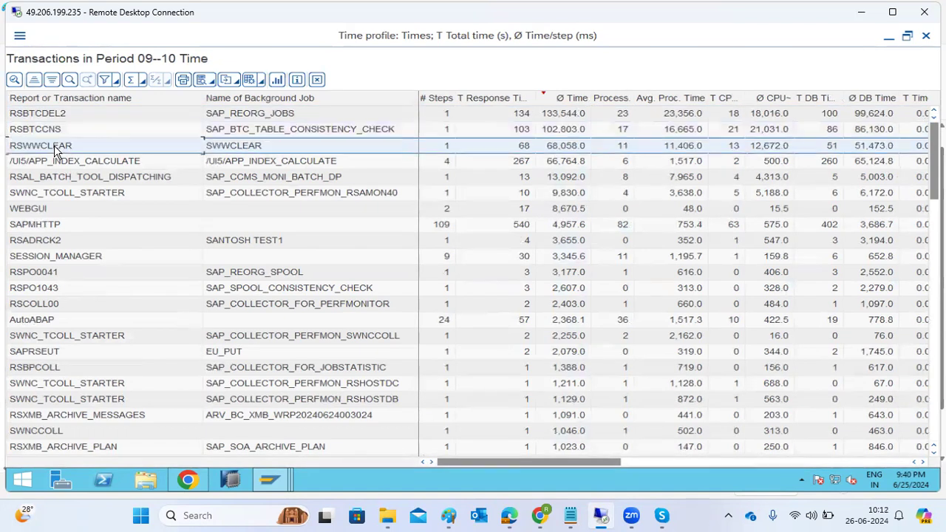
click(55, 163)
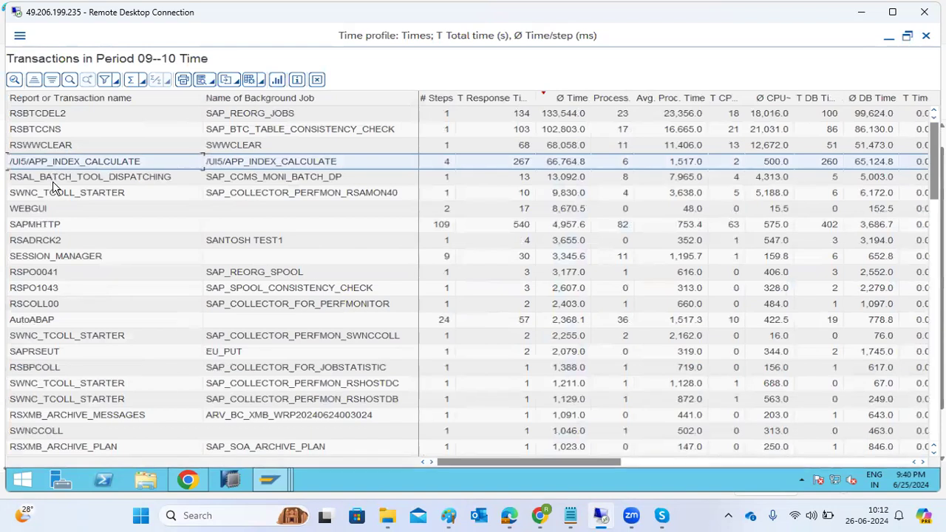
click(52, 181)
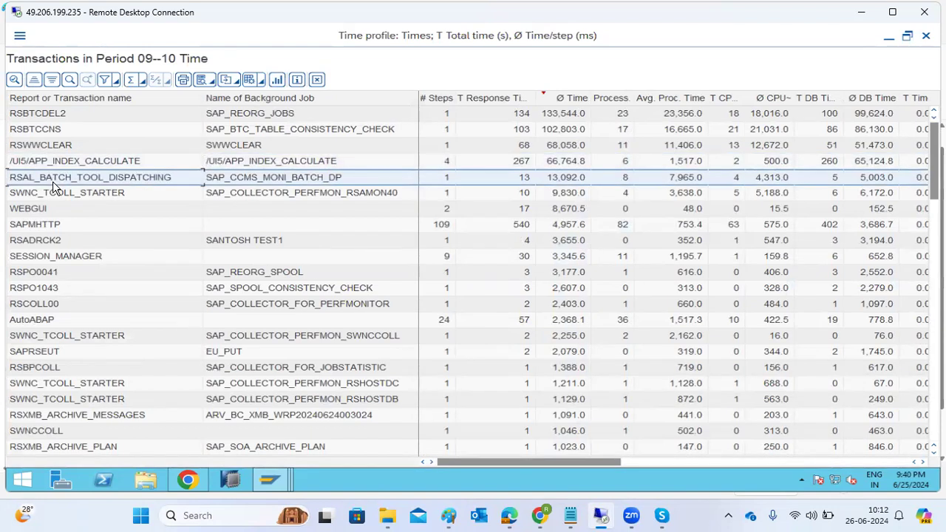
click(50, 131)
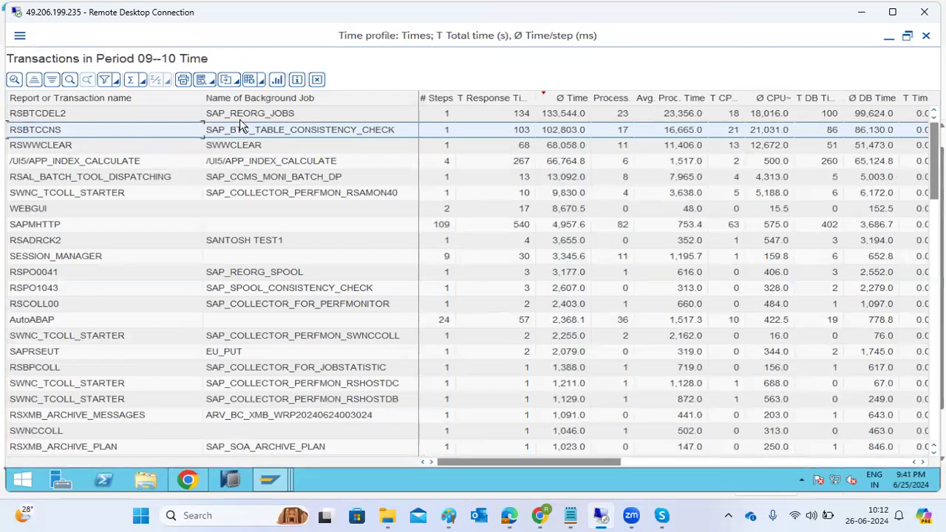
click(226, 150)
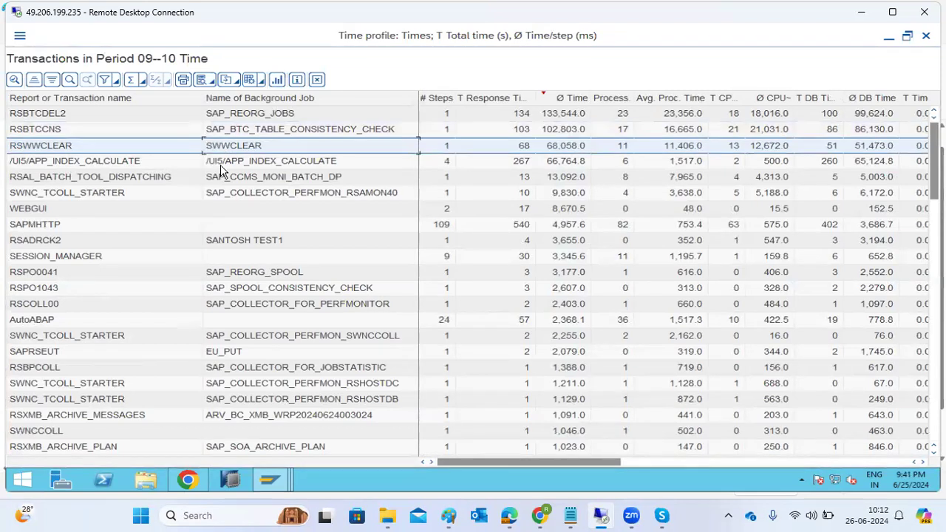
click(222, 165)
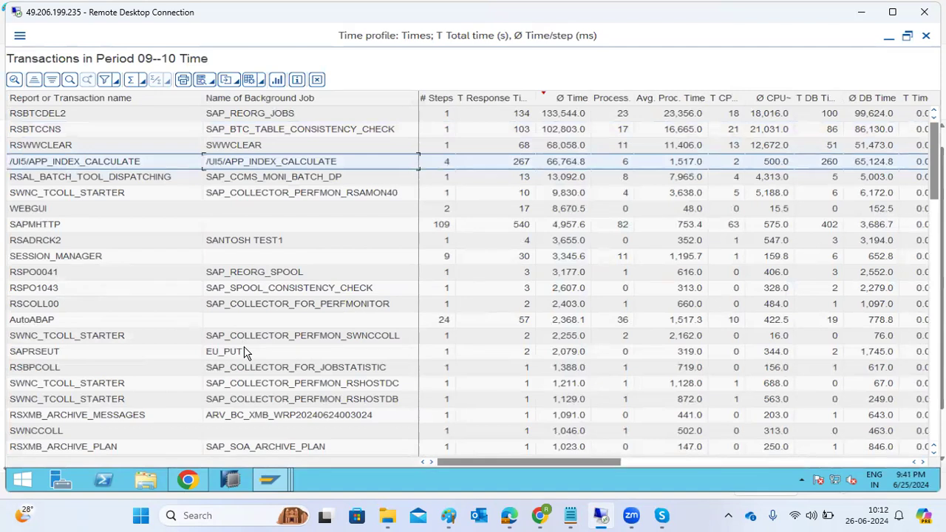
click(252, 246)
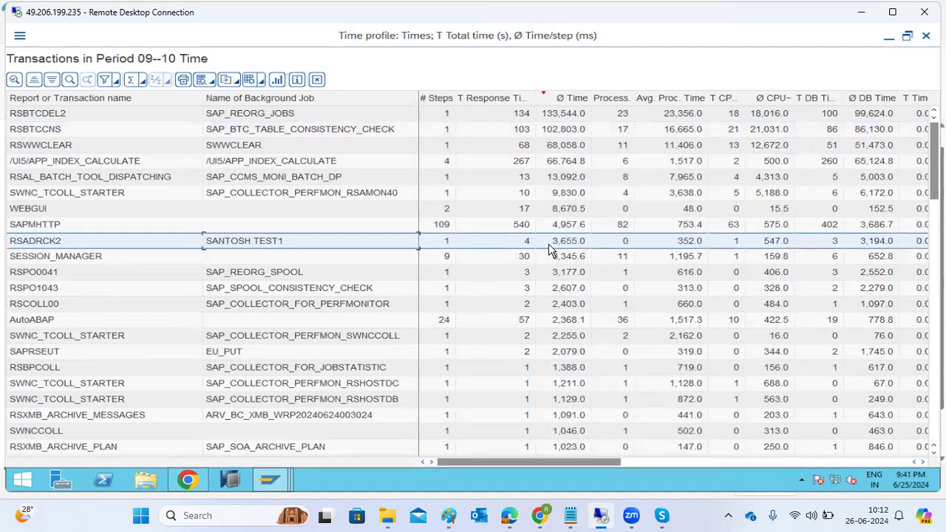
click(137, 207)
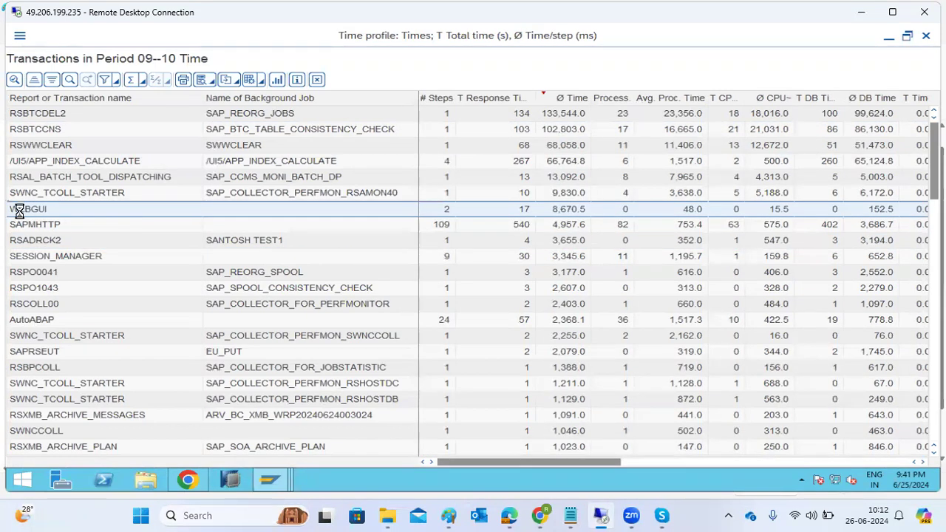
Close the 09--10 period's transaction list and return to the Standard transaction profile.
click(926, 35)
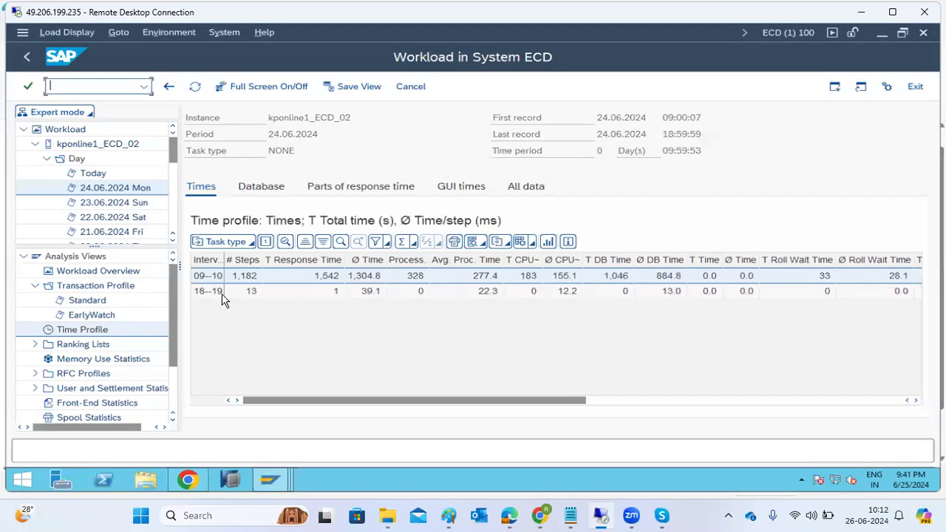
click(80, 303)
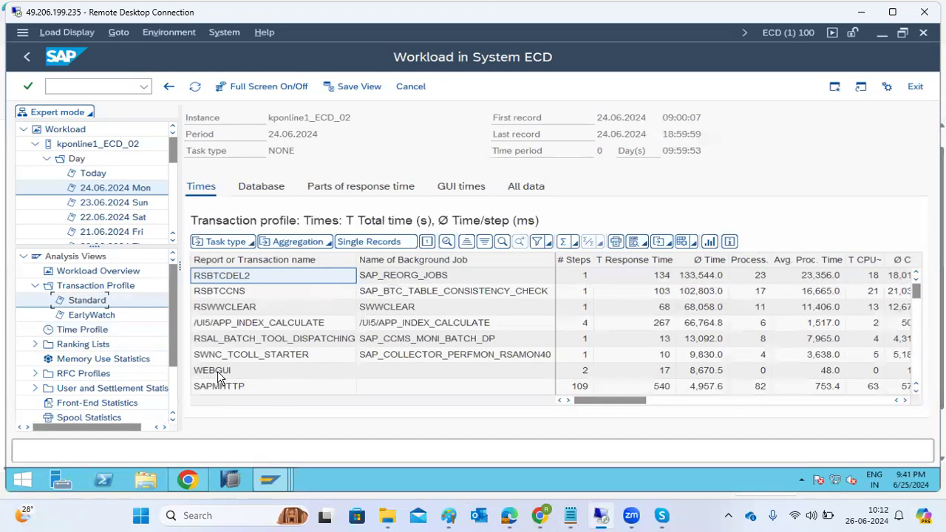
View the users behind WEBGUI and /UI5/APP_INDEX_CALCULATE in the Standard transaction profile, closing each details window.
double_click(217, 372)
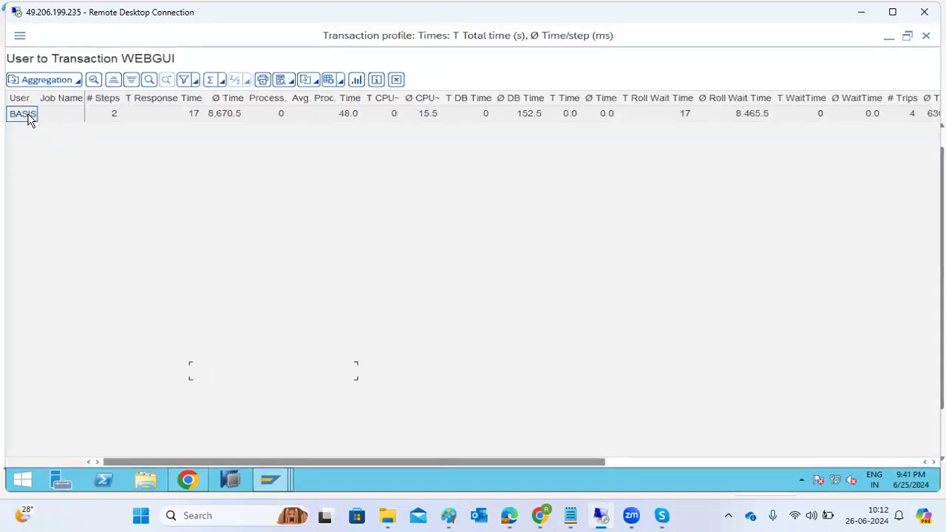
click(28, 117)
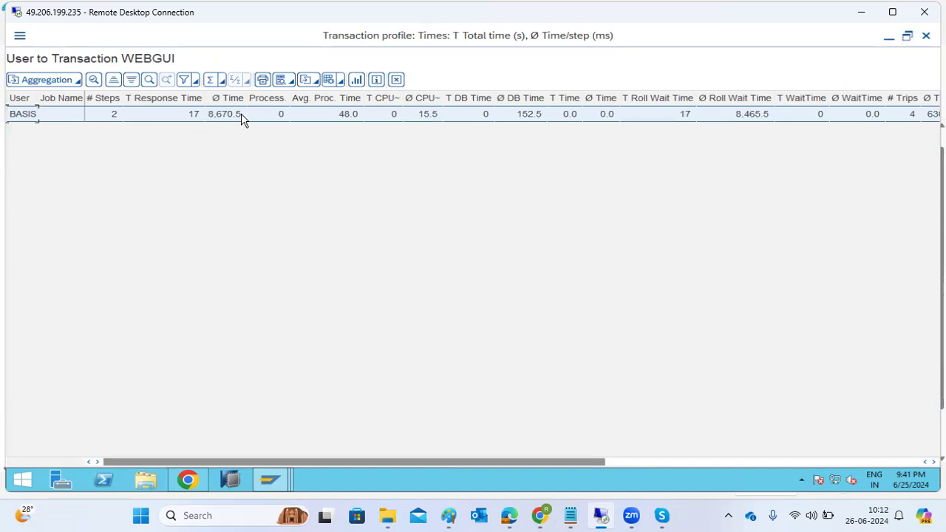
click(925, 37)
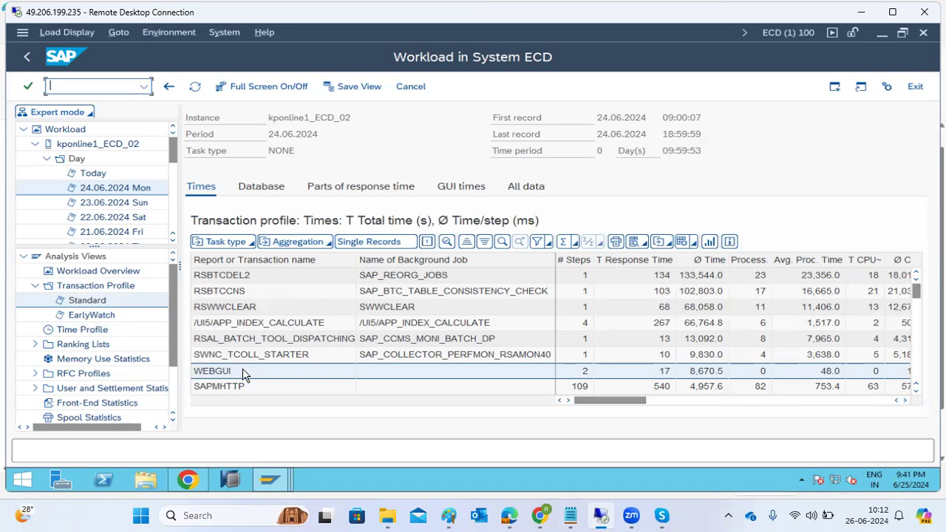
click(250, 326)
double_click(250, 325)
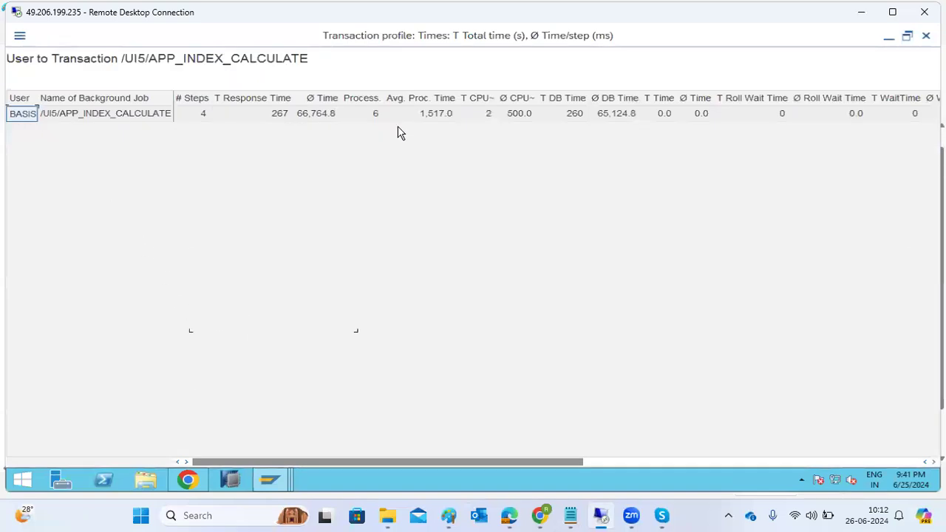
click(925, 36)
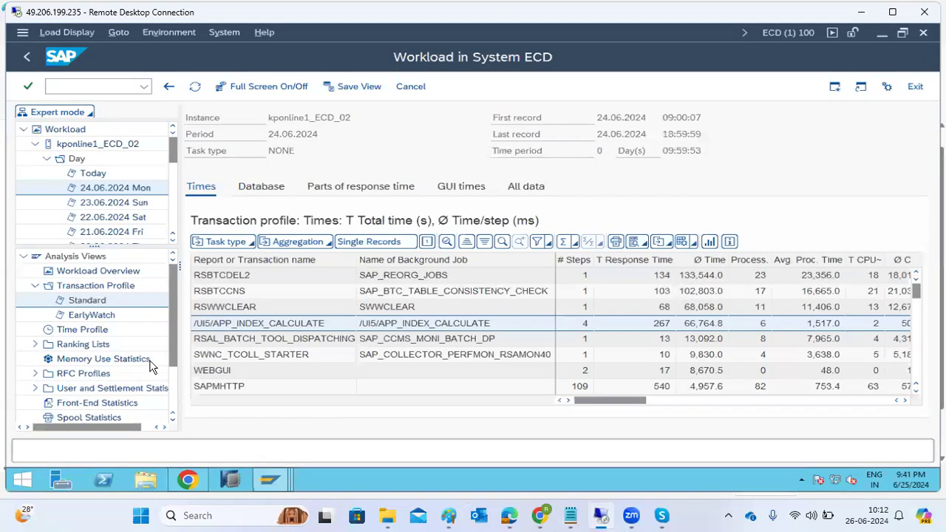
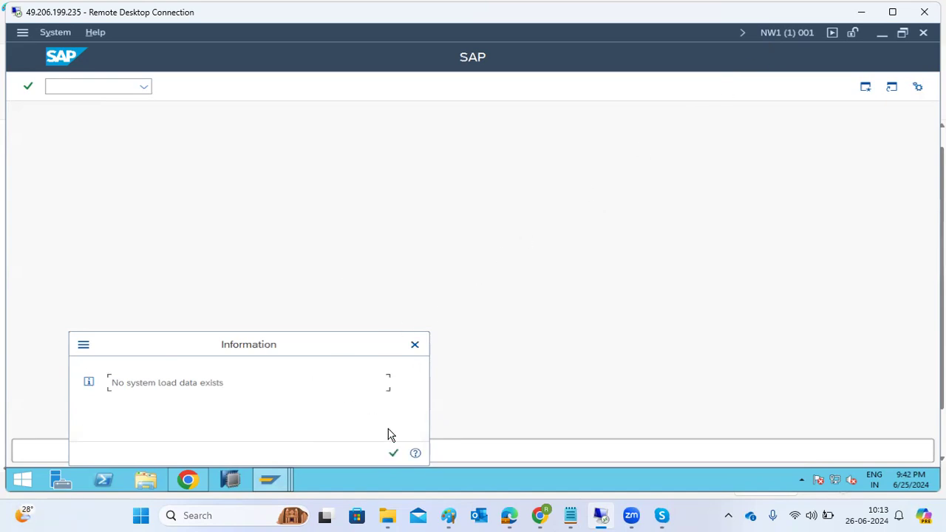
Try to load today's Total workload data in the NW1 Workload Monitor, answering the data calculation prompt.
click(394, 452)
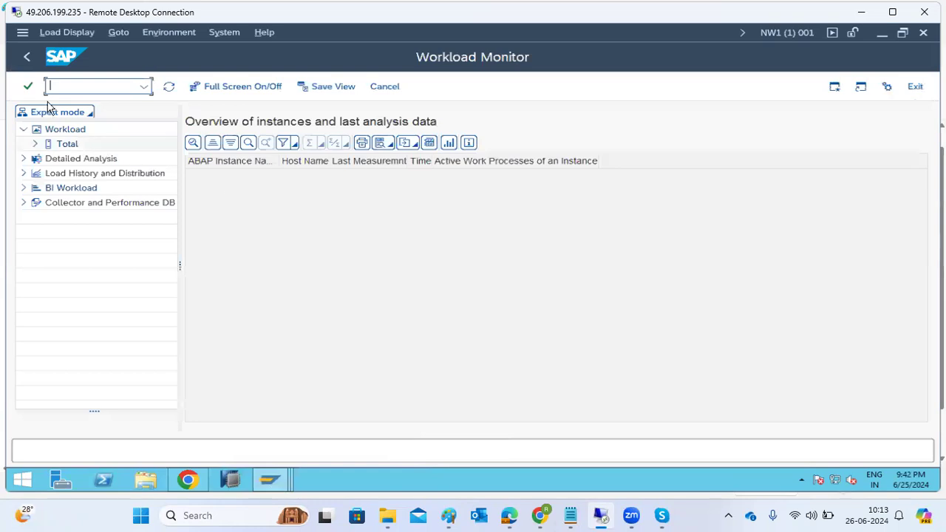
click(35, 144)
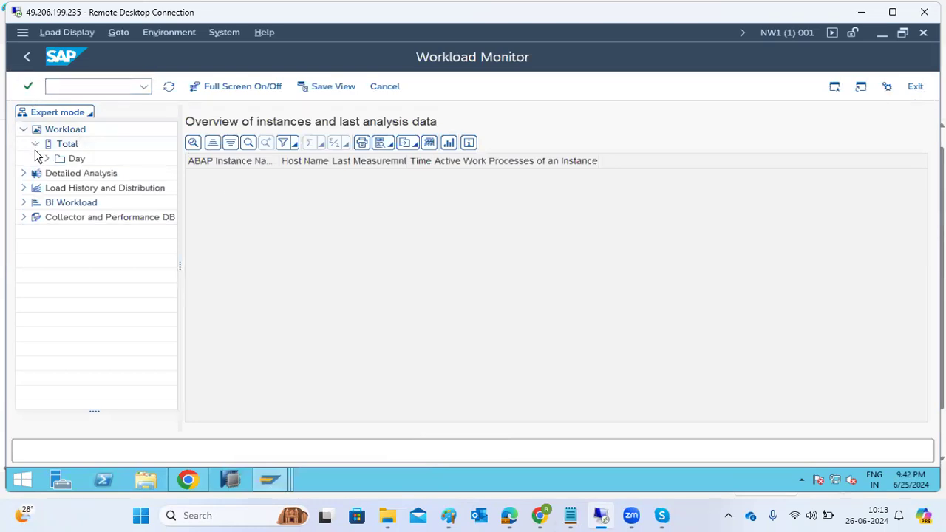
click(47, 158)
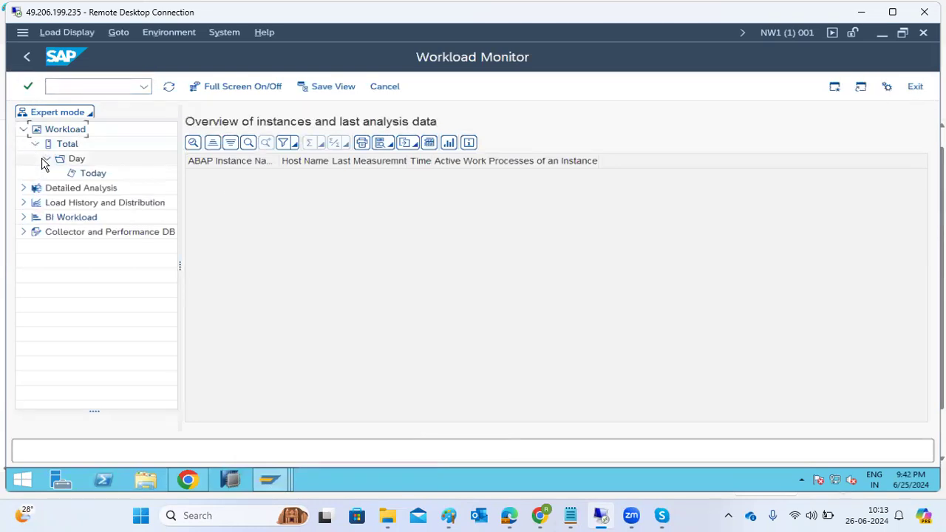
click(93, 174)
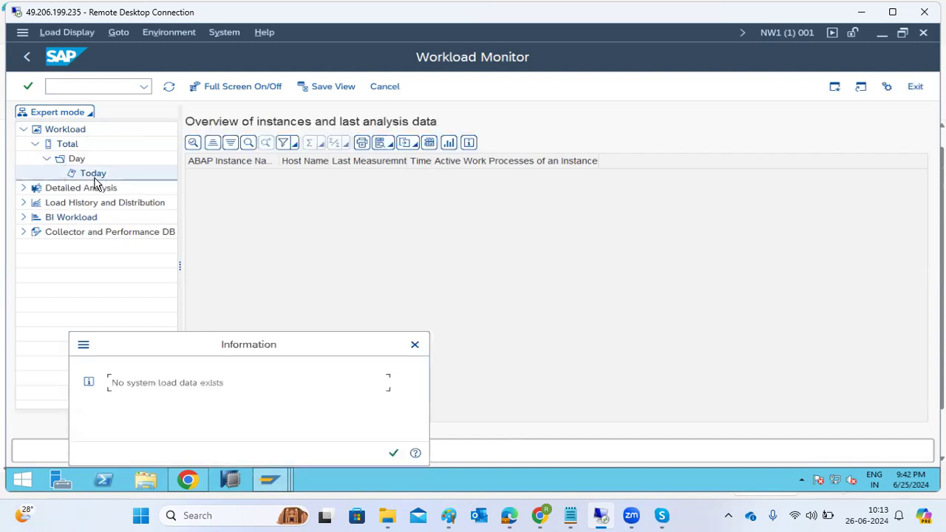
click(393, 452)
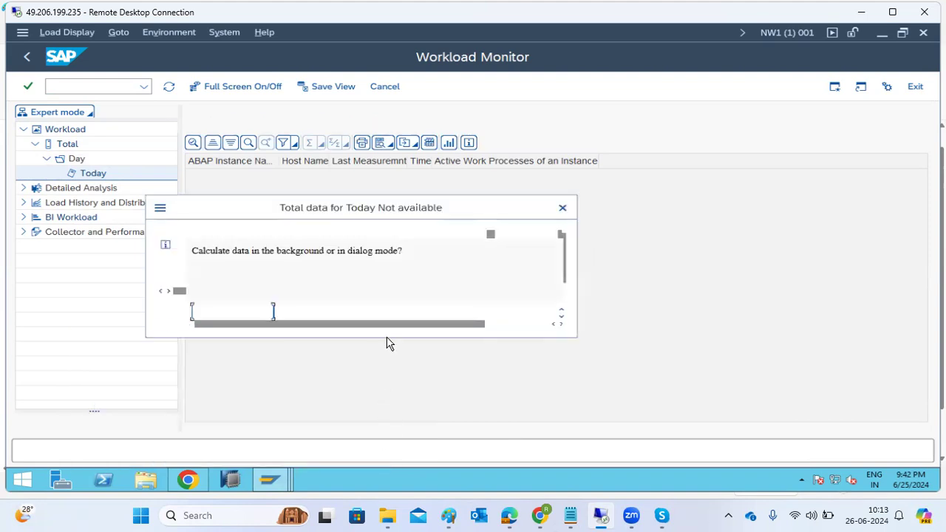
click(262, 312)
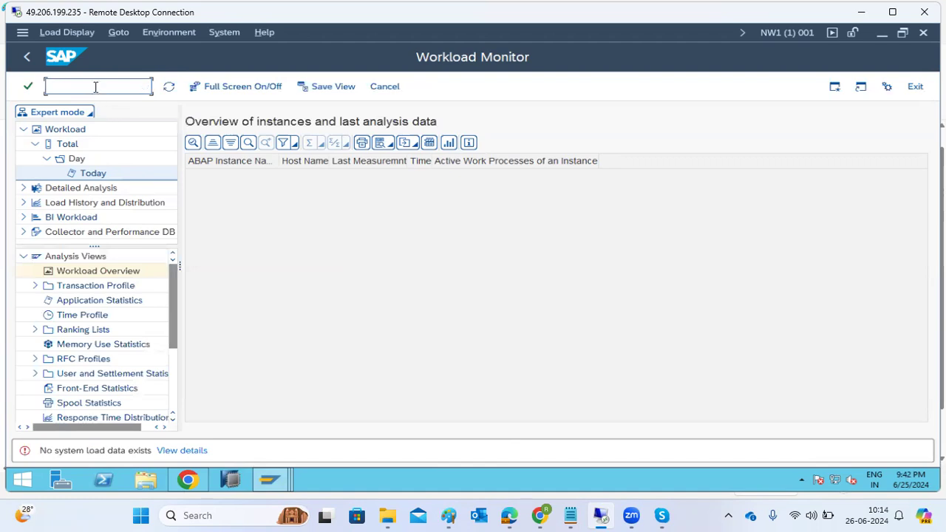
Open transaction SM36 in NW1, review the updated reorganization jobs and standard jobs, and return to Define Background Job.
text(/nsm36)
key(Return)
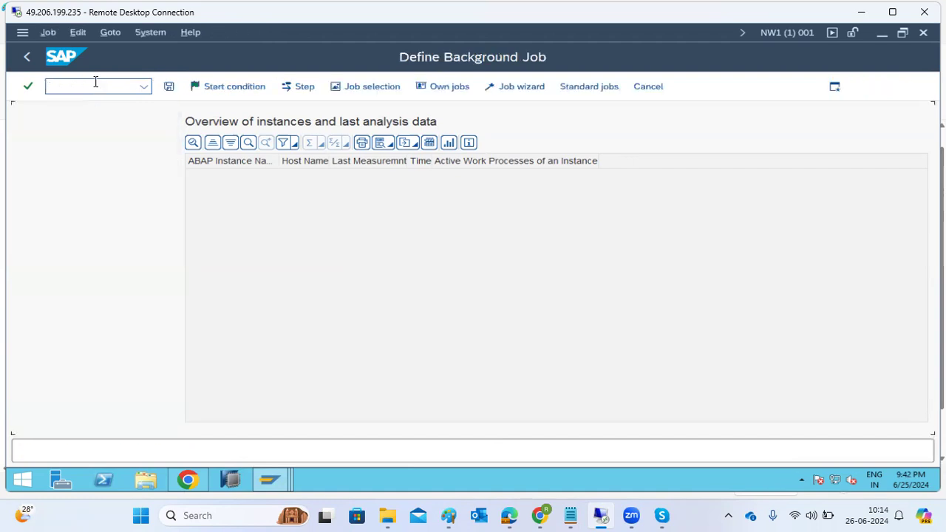
click(569, 98)
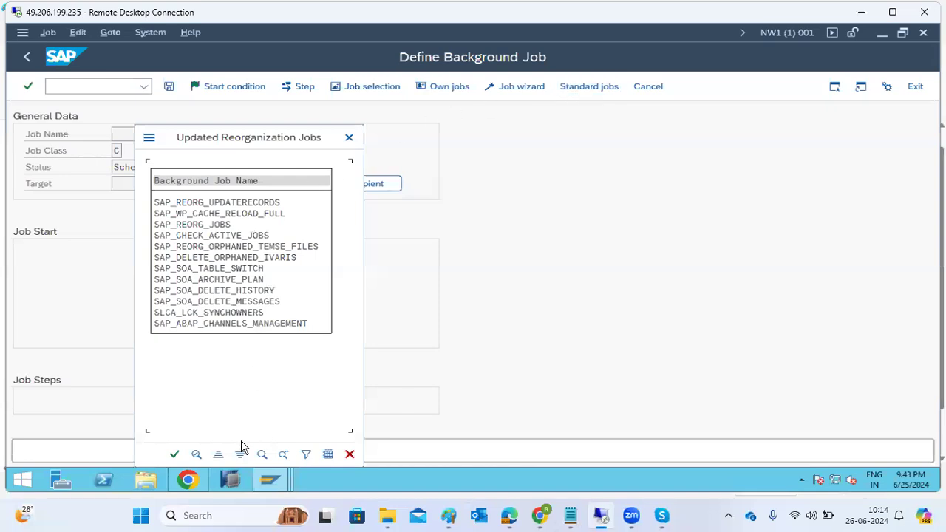
click(175, 458)
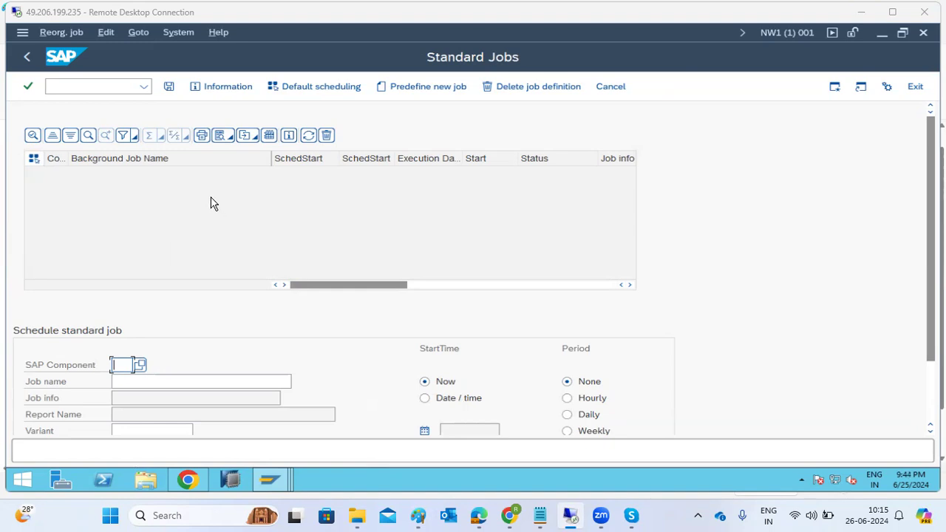
click(28, 56)
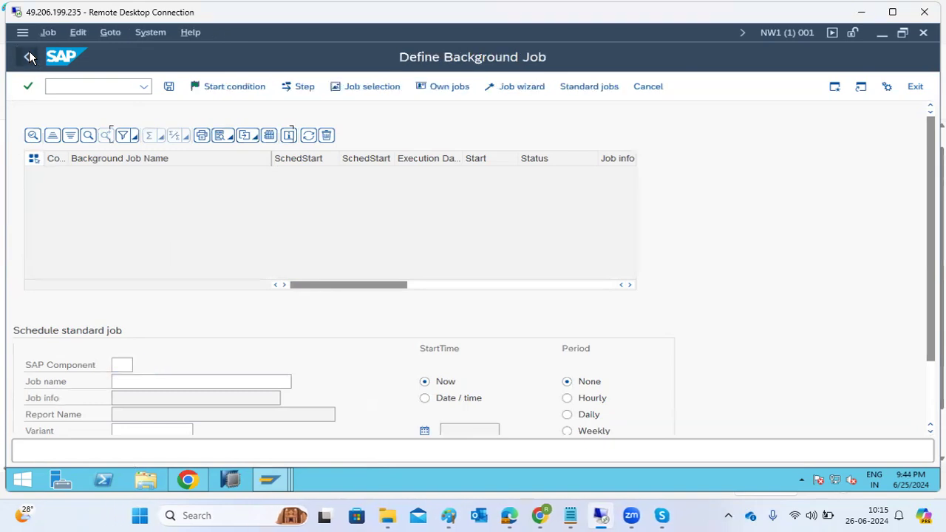
Minimize the NW1 background job window and switch back to the Workload in System ECD window.
click(270, 480)
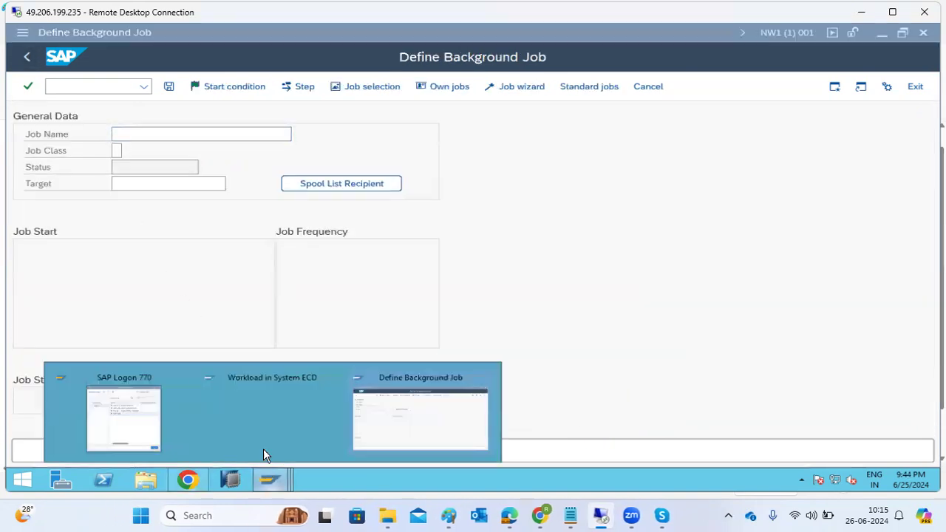
click(247, 424)
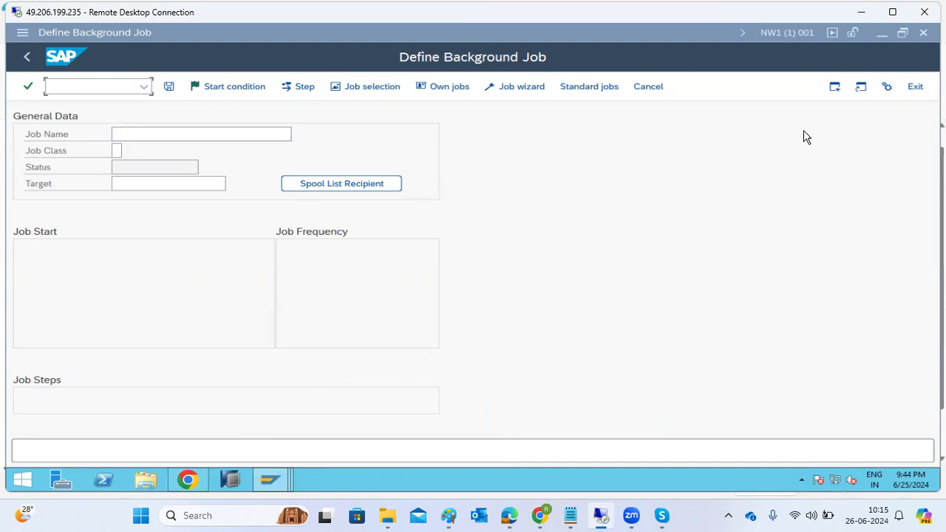
click(877, 37)
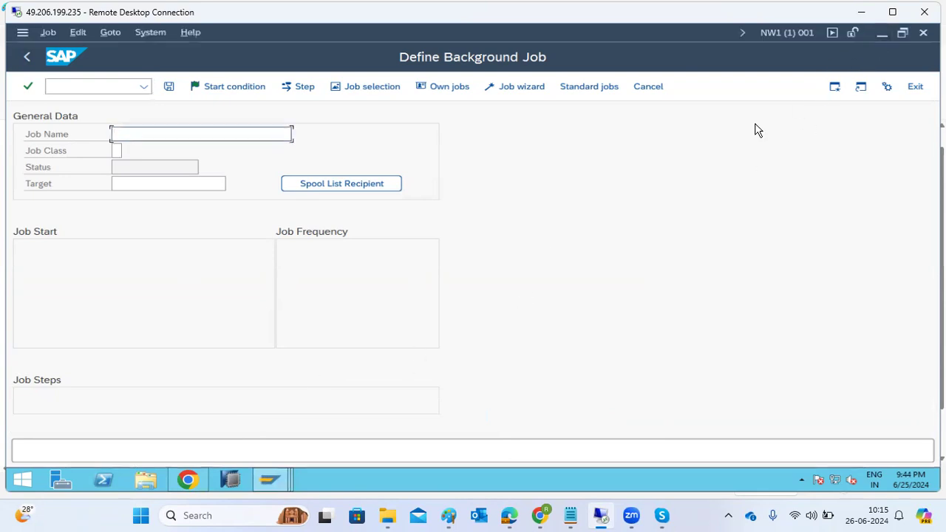
click(879, 33)
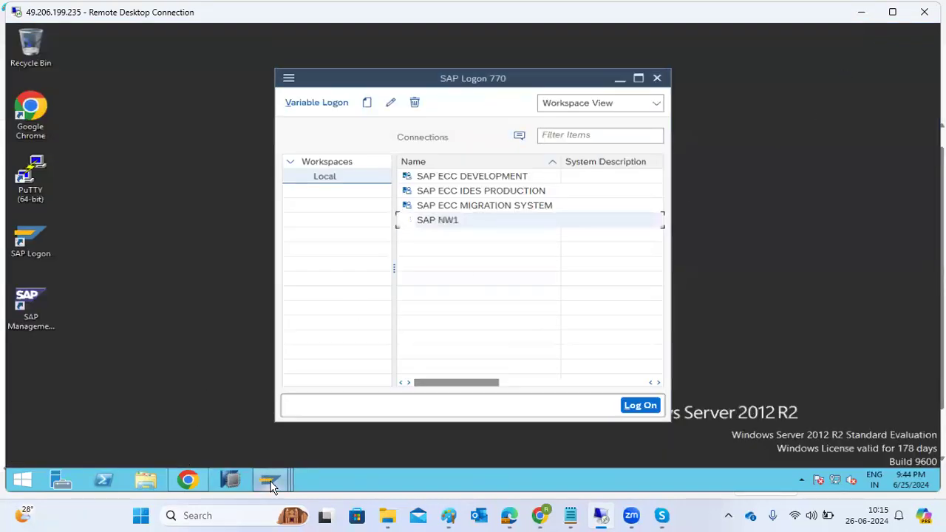
mouse_move(272, 485)
click(260, 421)
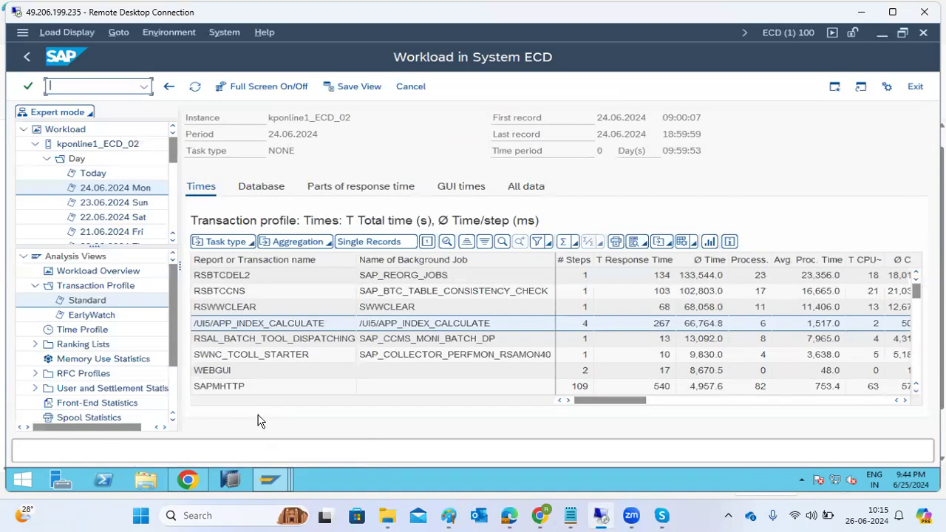
View the kponline1_ECD_02 transaction profile for 23.06.2024, 22.06.2024 and 21.06.2024 in turn.
double_click(103, 203)
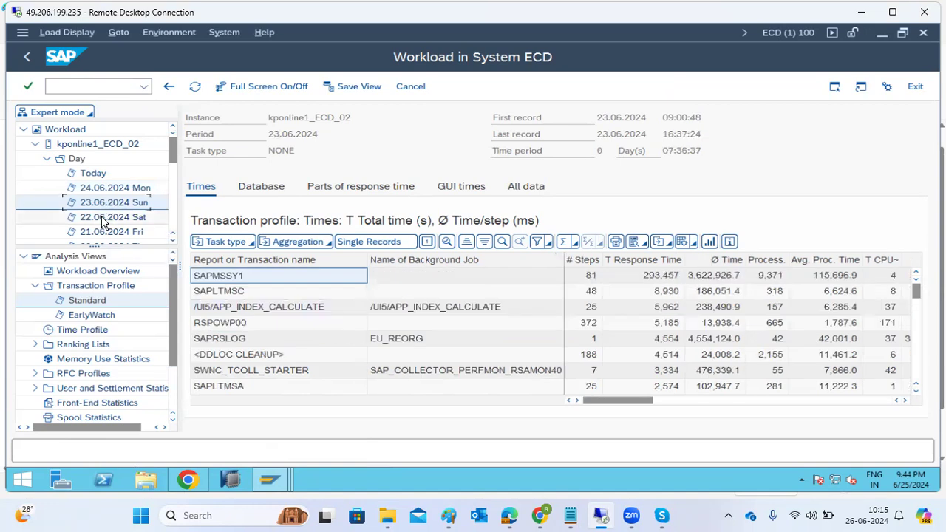
click(104, 217)
double_click(103, 218)
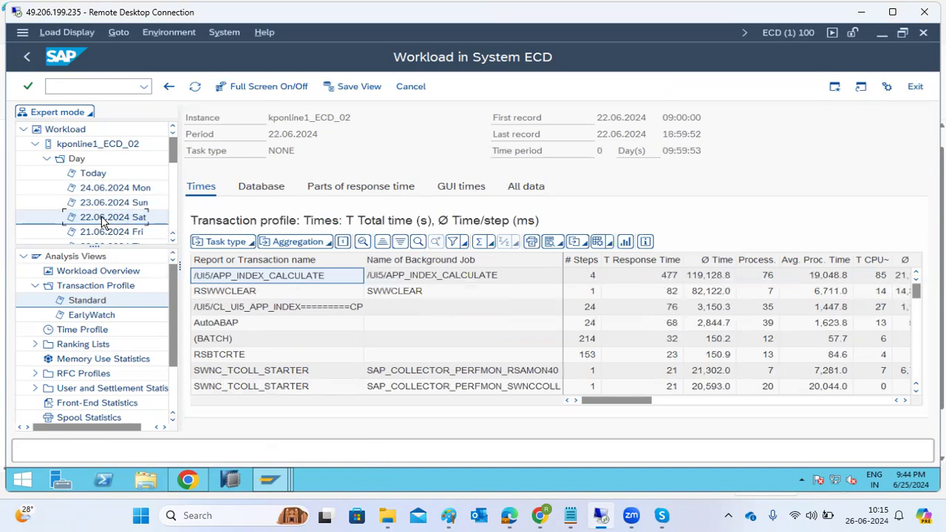
click(107, 235)
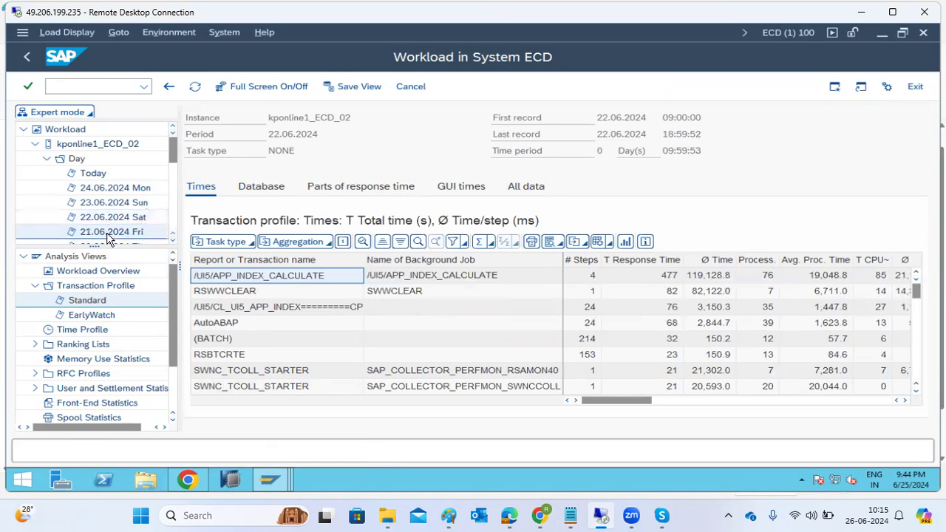
double_click(107, 235)
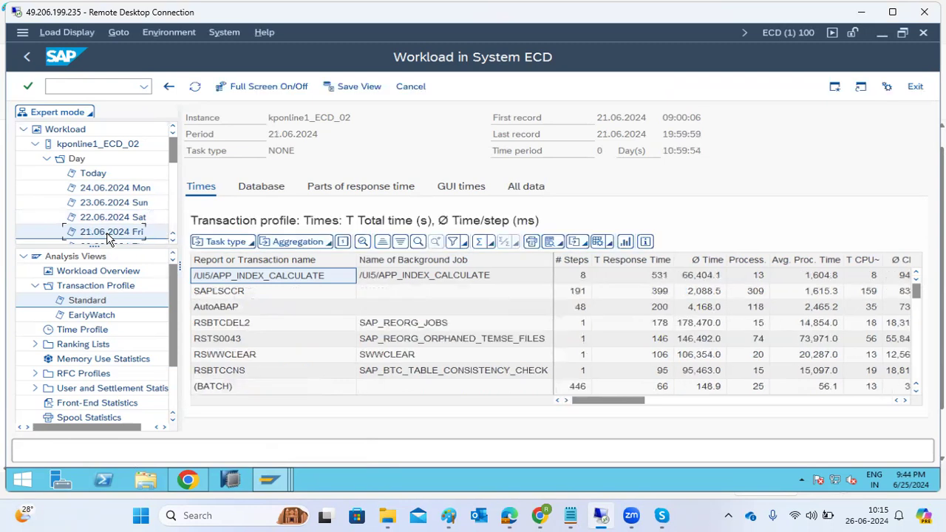
scroll(107, 238, down, 2)
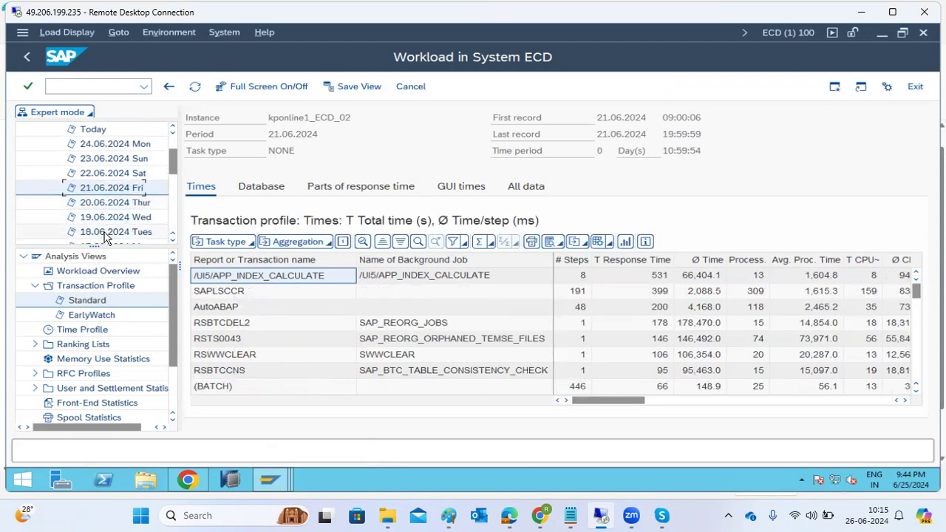
scroll(107, 238, up, 3)
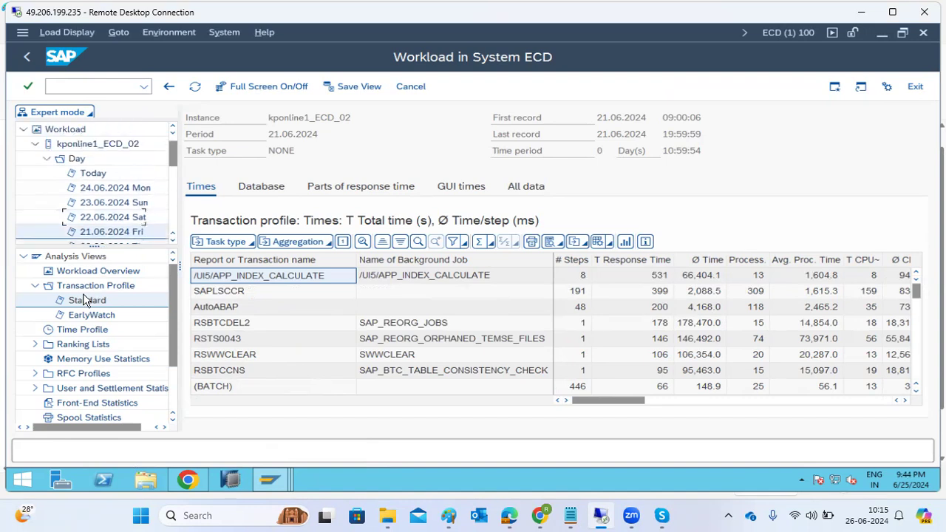
Load this month's transaction profile for kponline1_ECD_02 and sort it by average time in descending order.
click(48, 160)
click(47, 174)
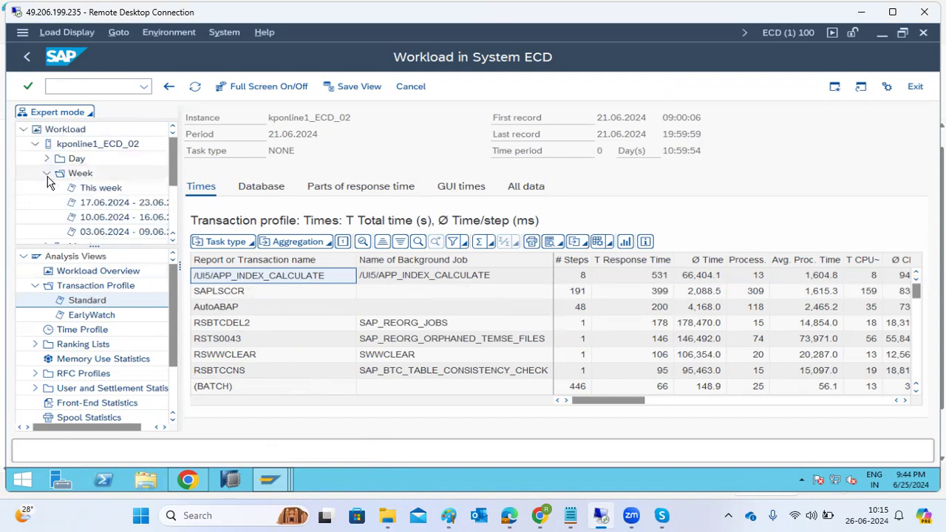
click(46, 173)
click(46, 188)
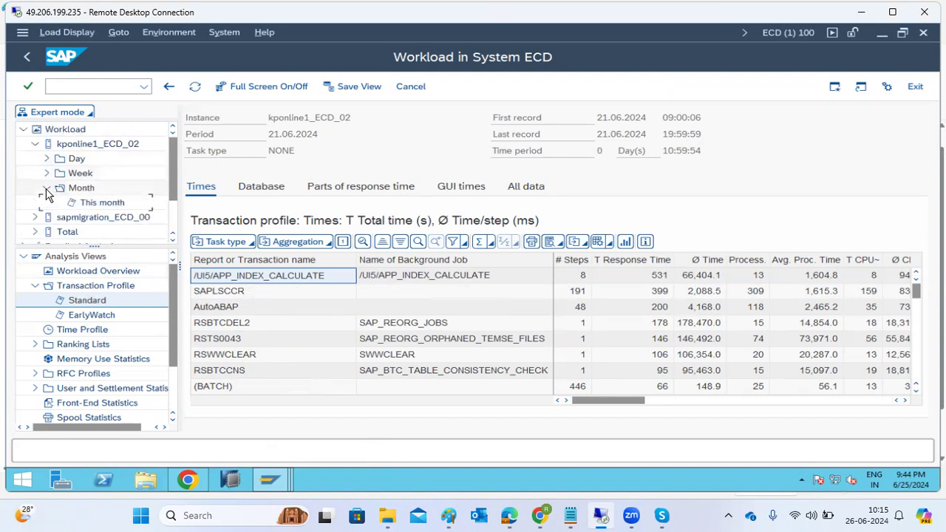
click(87, 207)
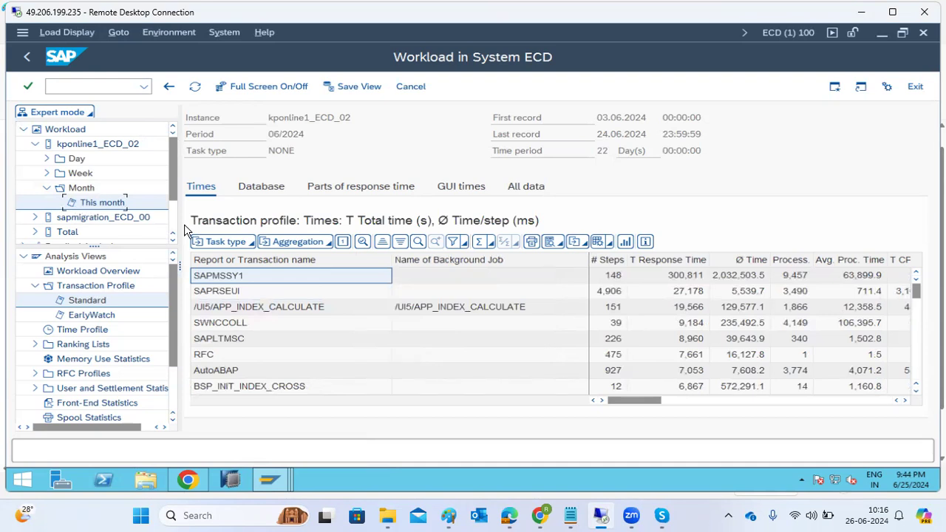
click(739, 262)
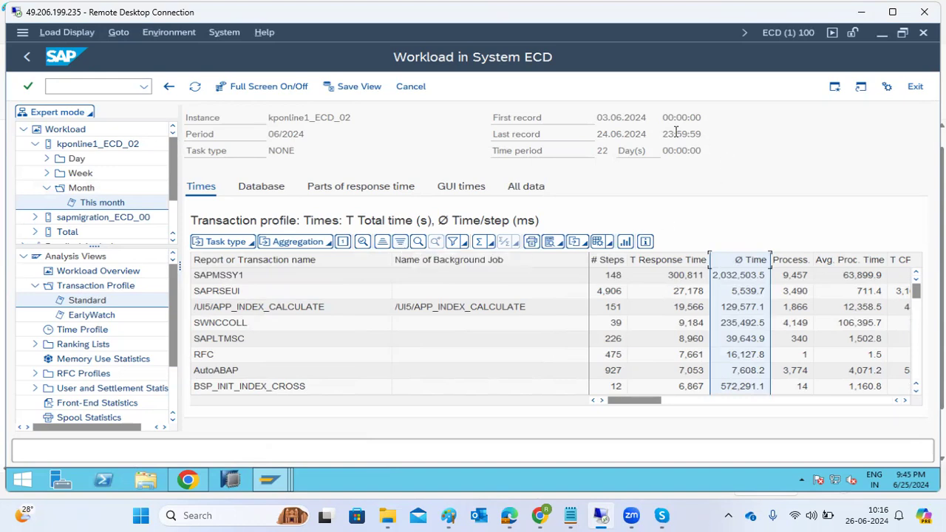
click(399, 249)
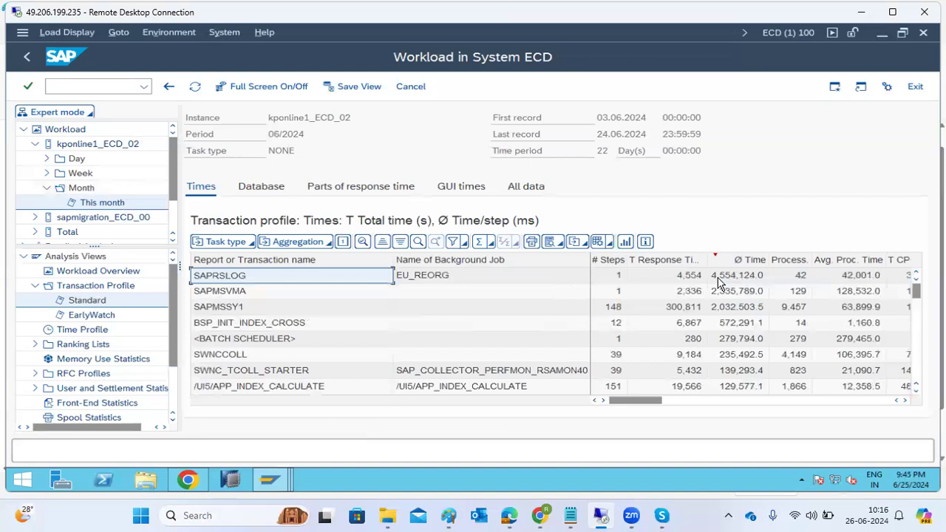
View the user and background job details behind report SAPRSLOG, which runs in job EU_REORG.
click(368, 278)
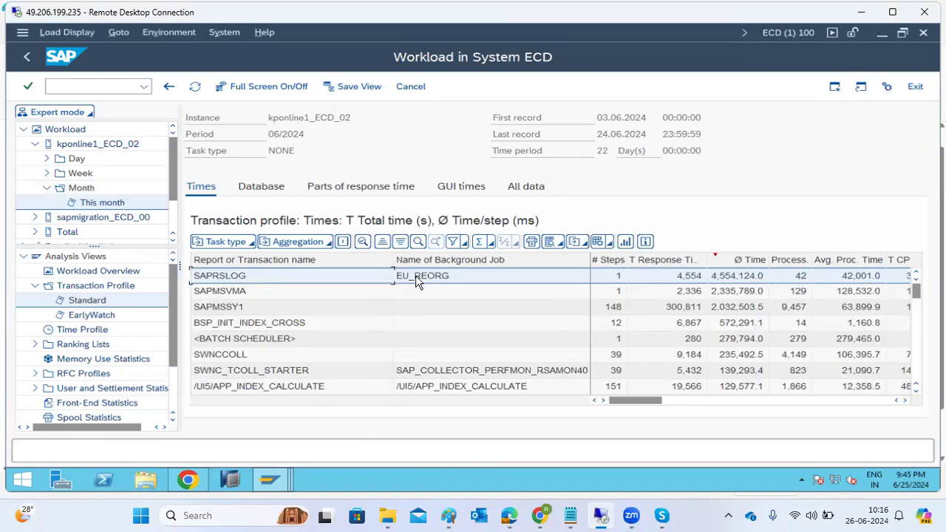
click(416, 281)
double_click(415, 281)
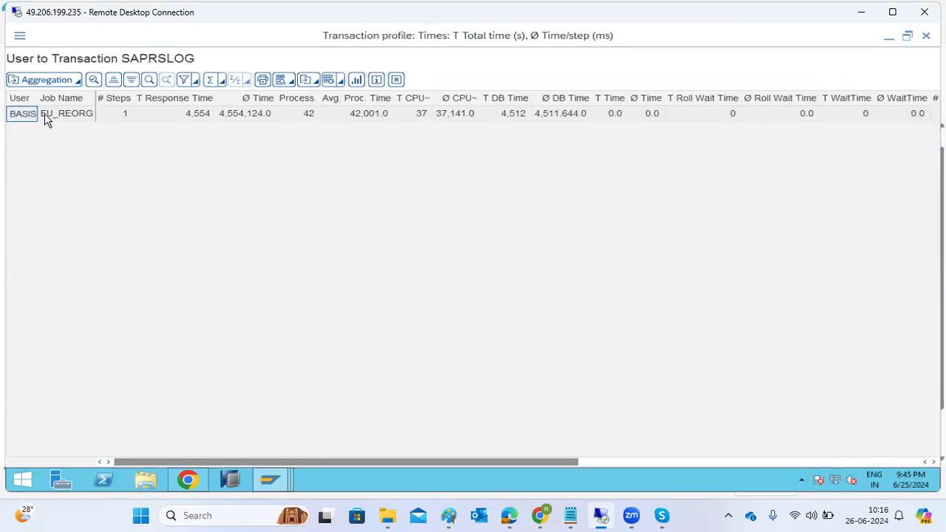
click(243, 123)
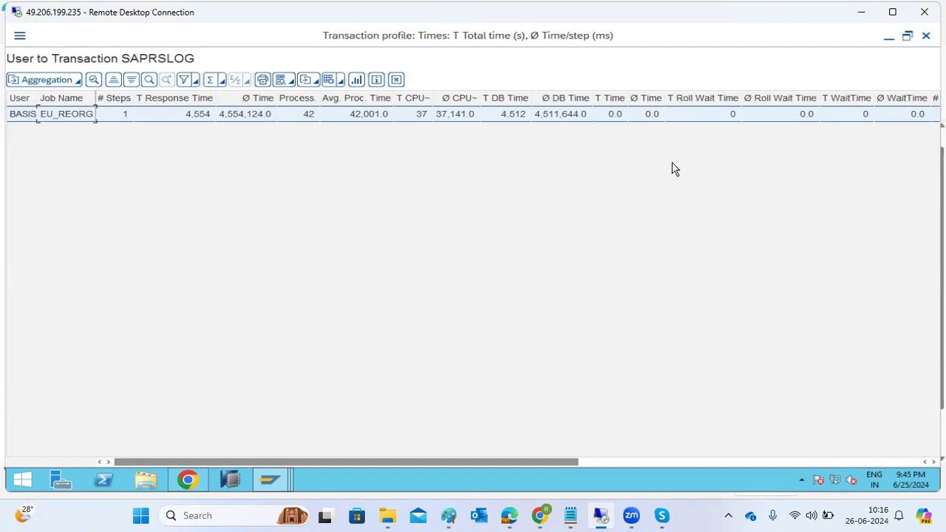
Close the SAPRSLOG user details and examine this month's time profile for kponline1_ECD_02, including the 16--17 interval.
click(566, 117)
click(925, 35)
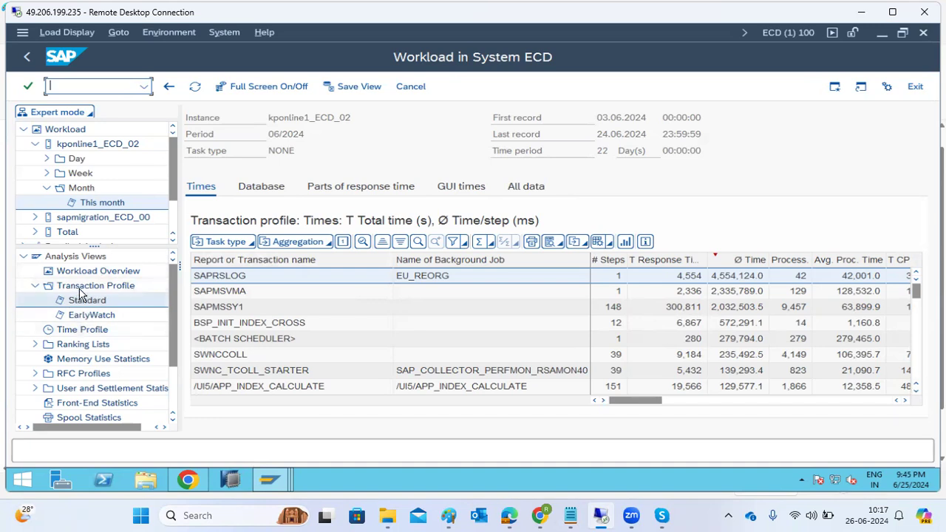
click(76, 330)
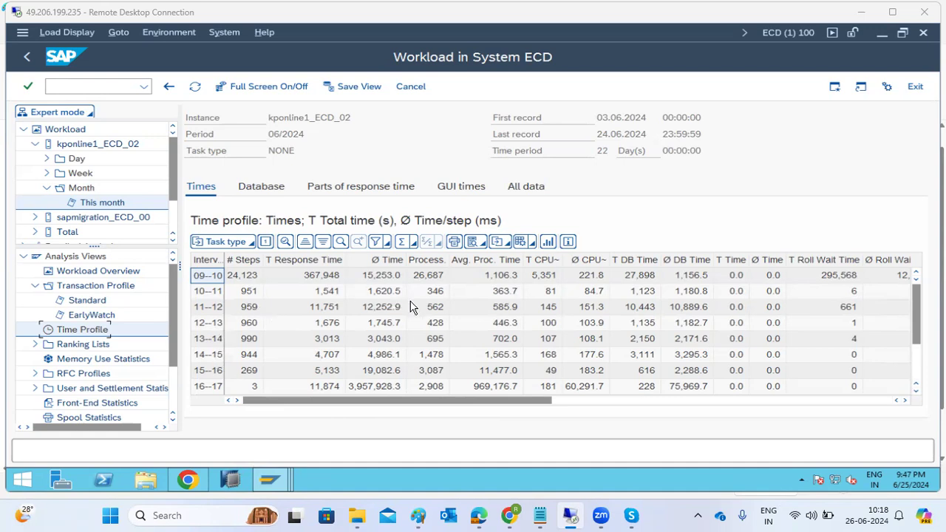
click(440, 314)
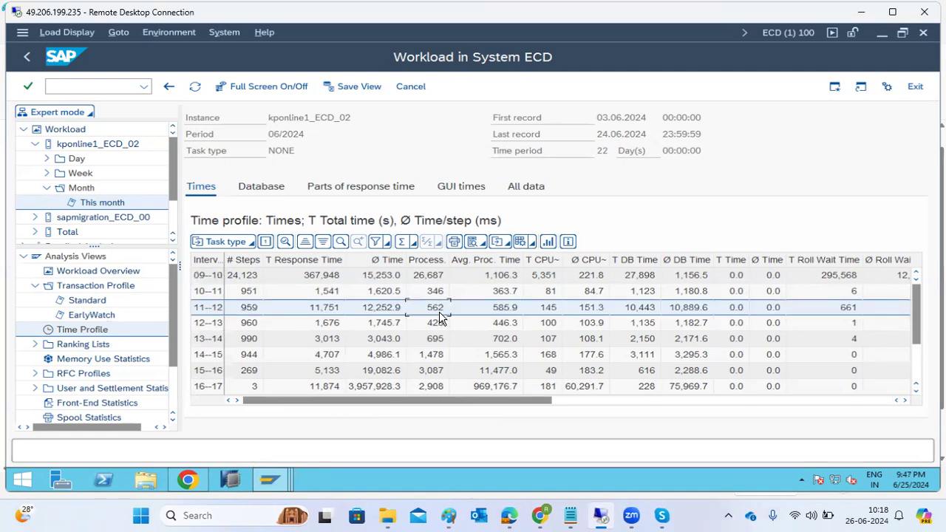
scroll(439, 317, down, 2)
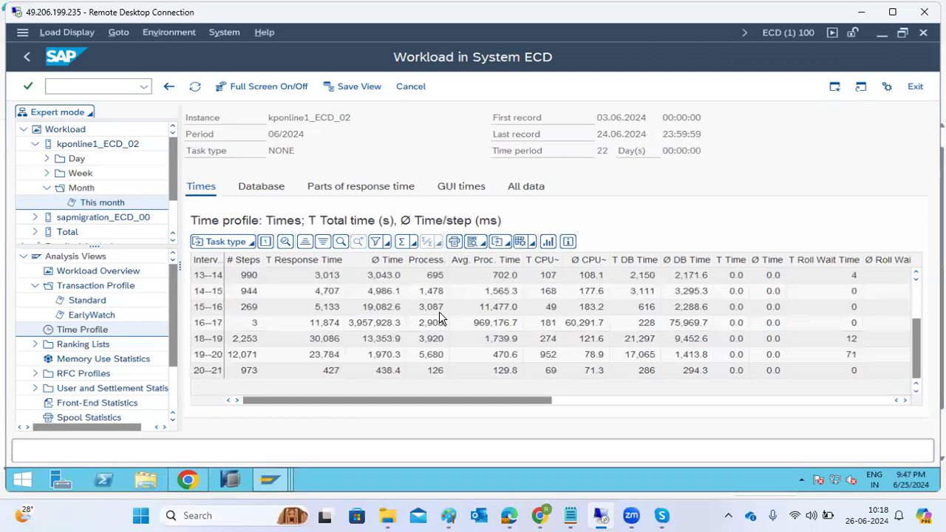
scroll(439, 318, up, 2)
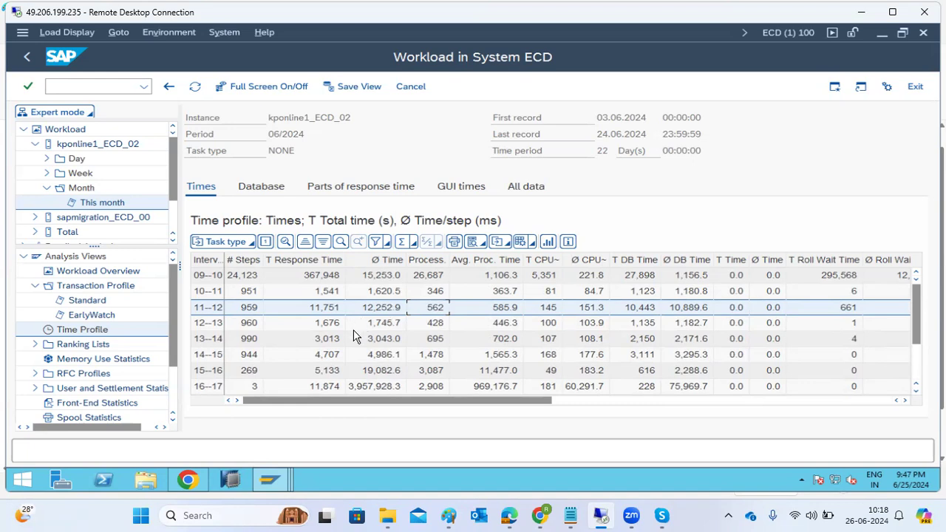
scroll(353, 337, down, 1)
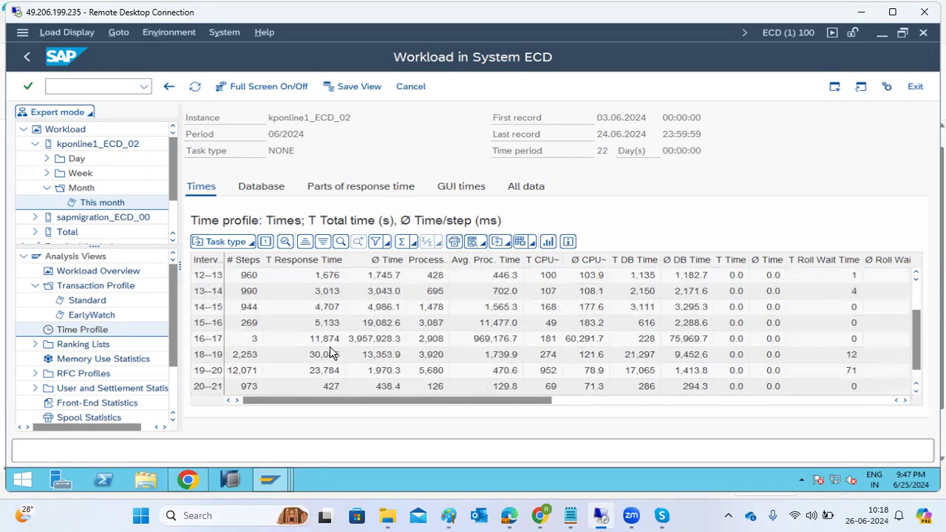
click(239, 343)
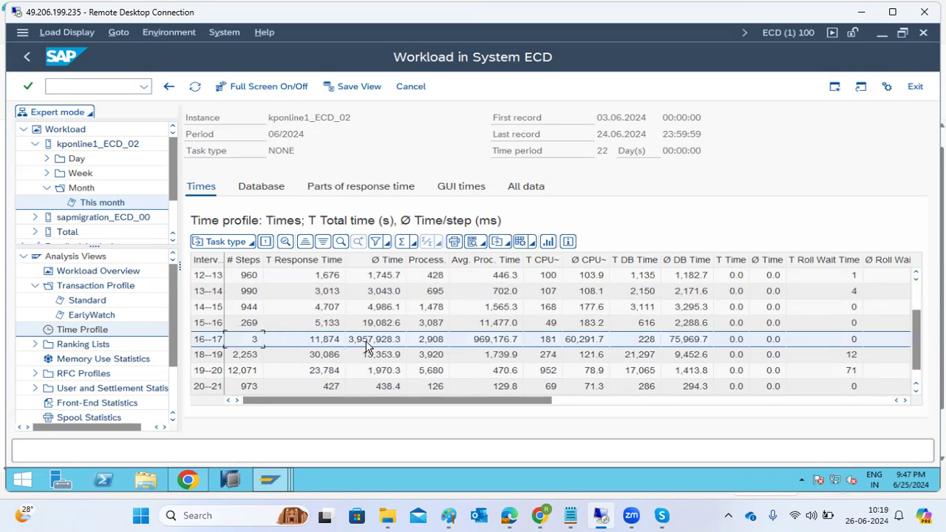
scroll(368, 348, up, 1)
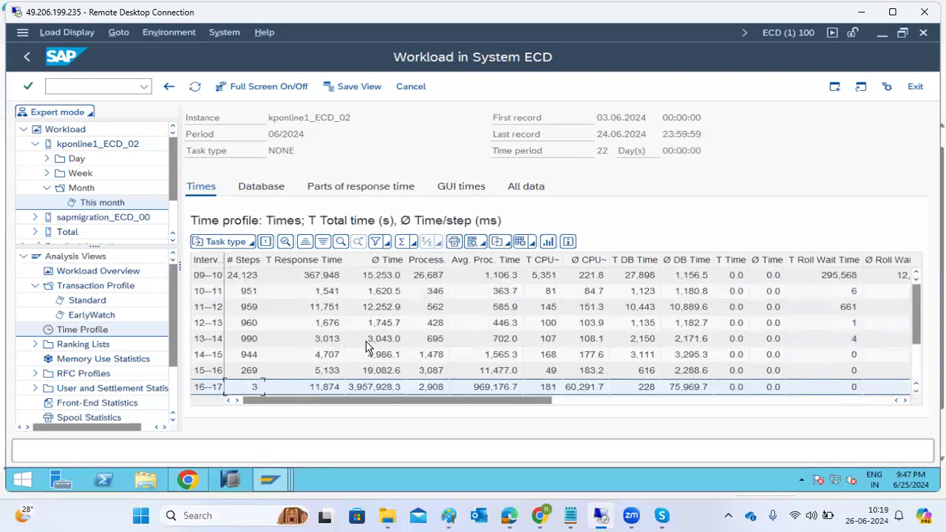
Sort the time profile by average time in descending order and examine the slowest hourly intervals.
click(376, 259)
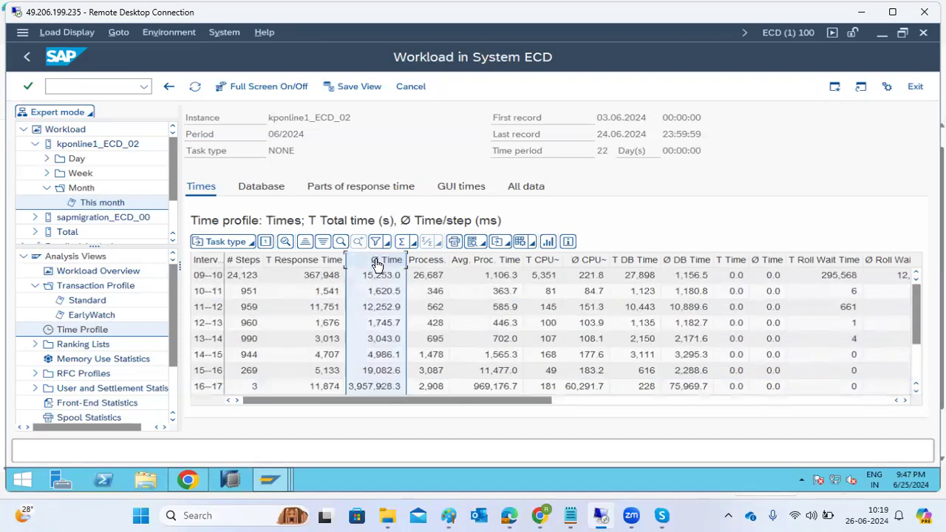
click(323, 242)
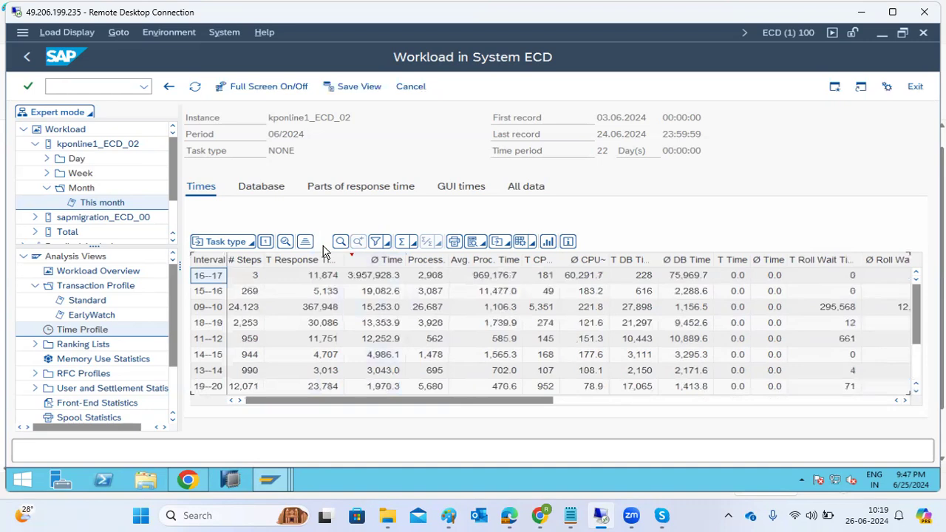
click(357, 294)
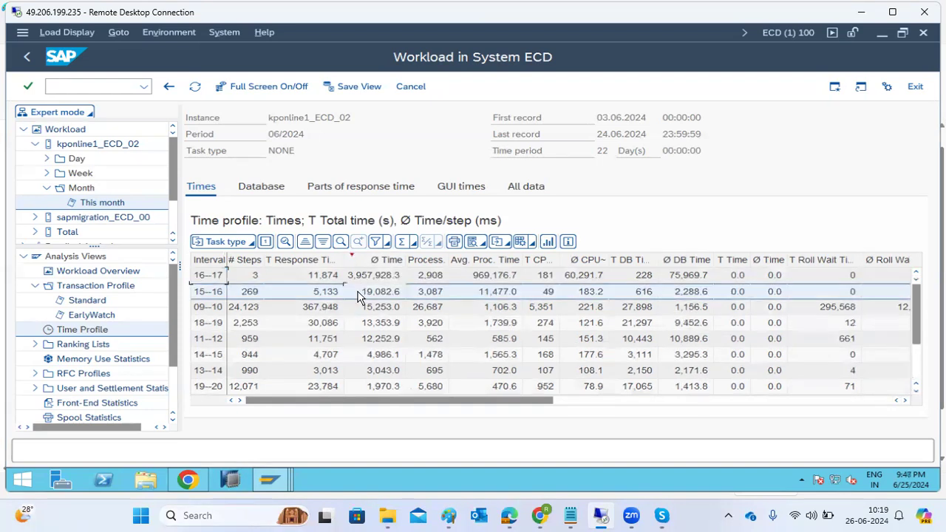
click(365, 309)
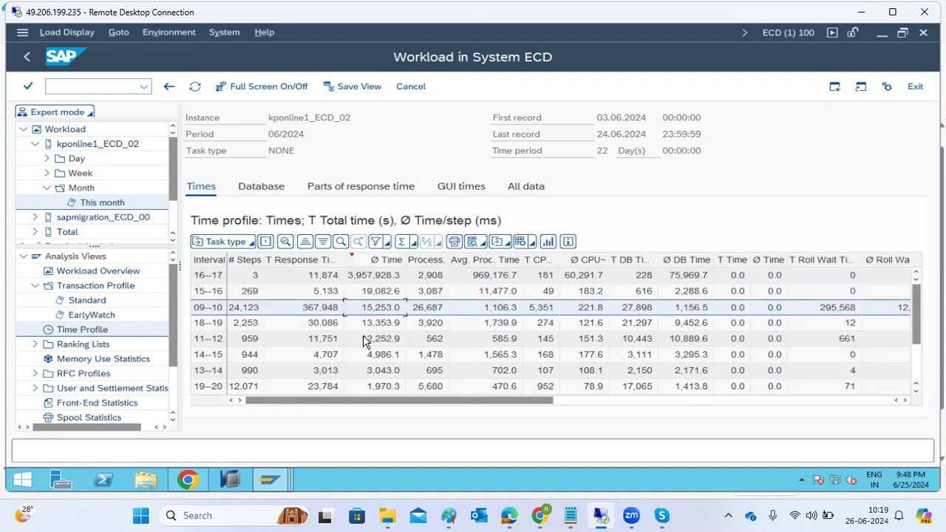
click(365, 342)
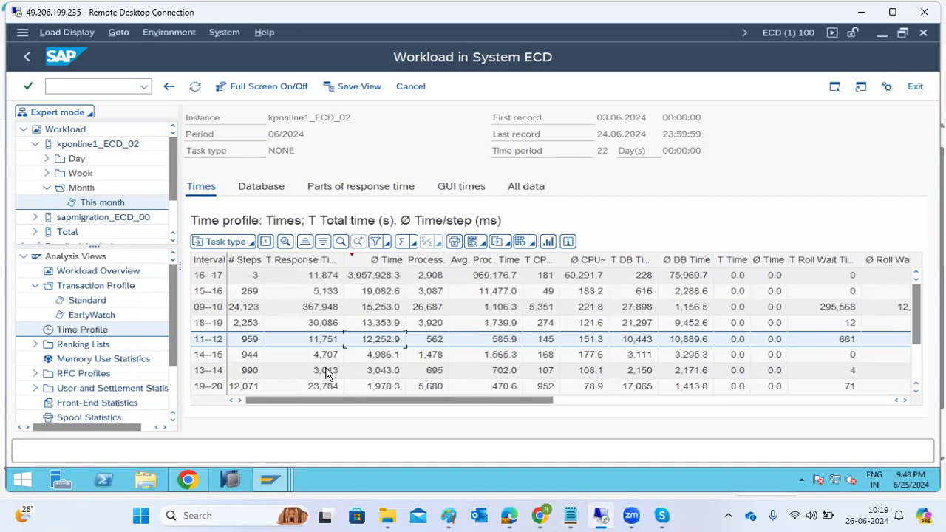
scroll(351, 339, down, 2)
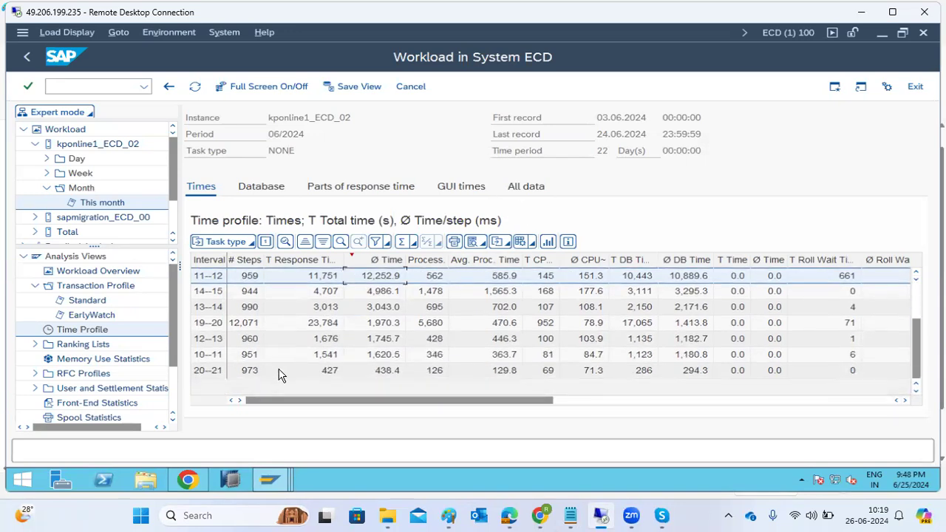
scroll(281, 373, up, 2)
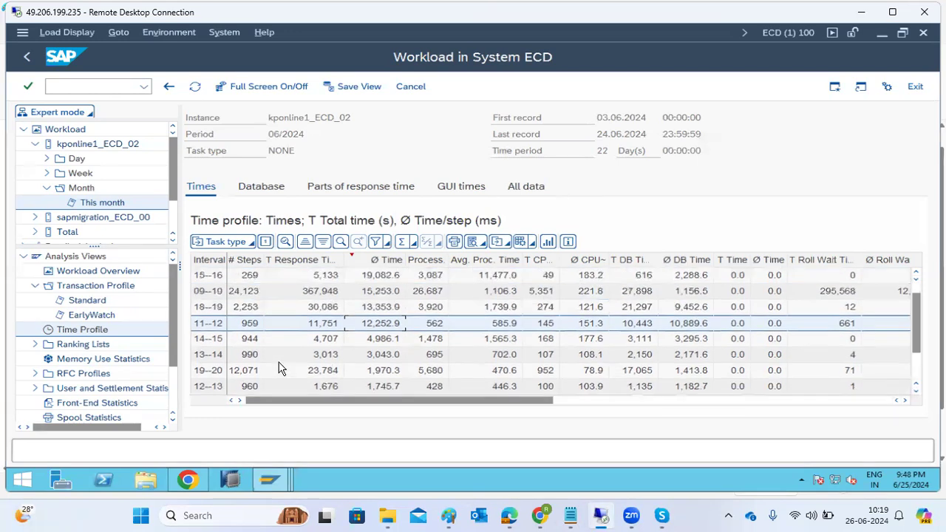
Sort the time profile by total response time in ascending order and examine the hourly intervals.
click(305, 259)
click(304, 246)
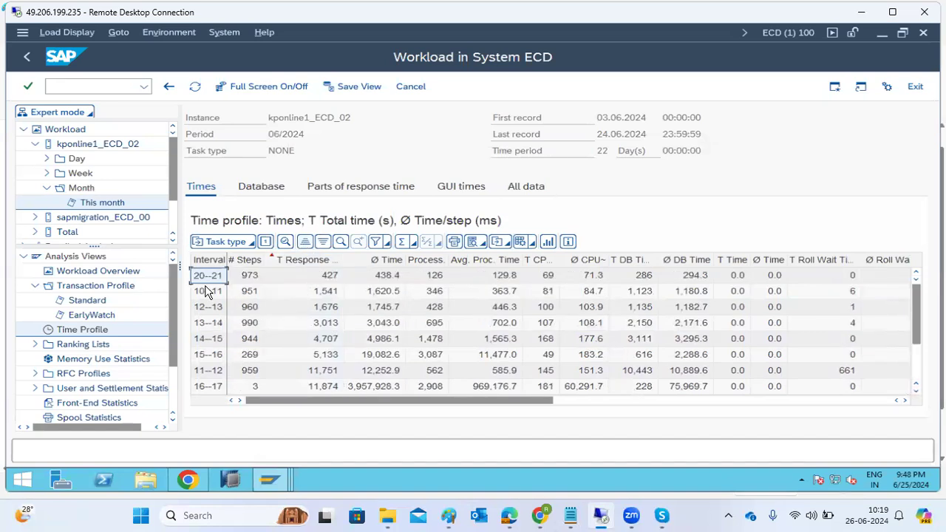
scroll(217, 341, down, 1)
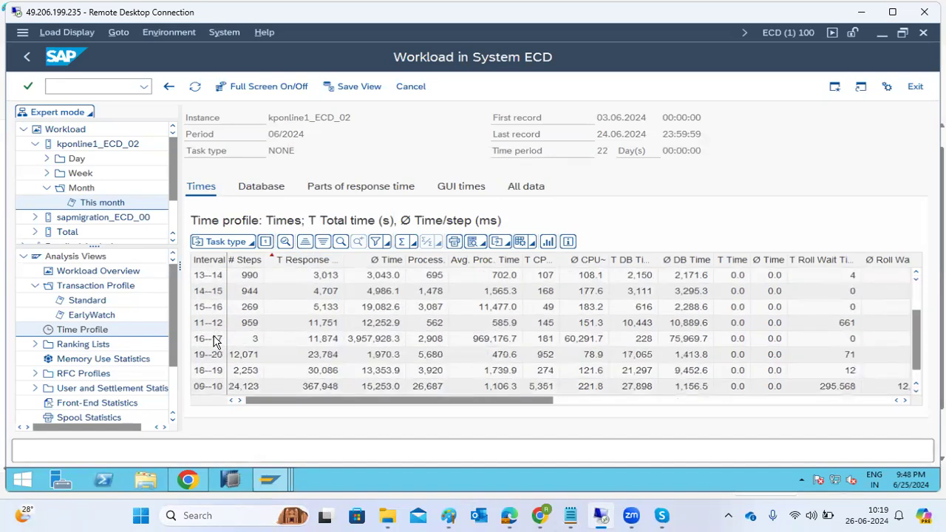
scroll(216, 341, down, 1)
scroll(214, 340, up, 2)
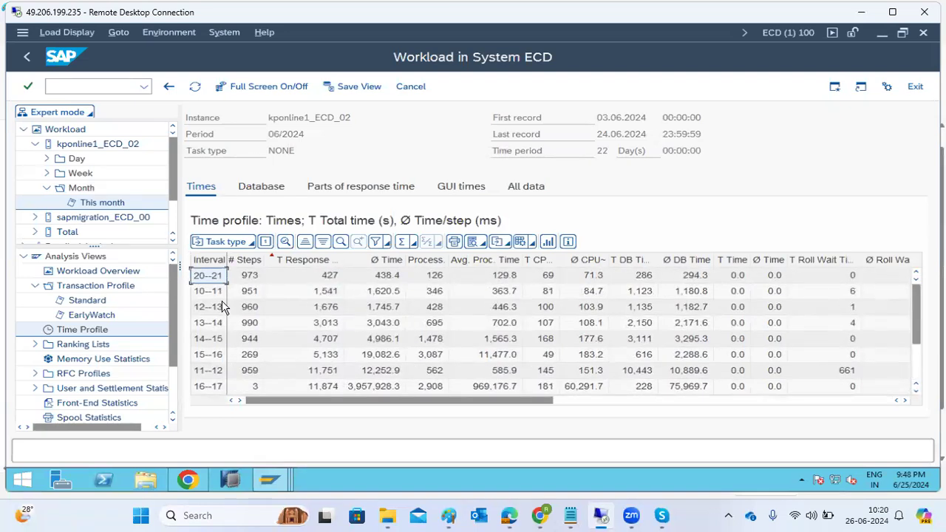
Load the time profile for 24.06.2024 and list the transactions of the 09--10 interval.
click(46, 159)
double_click(99, 161)
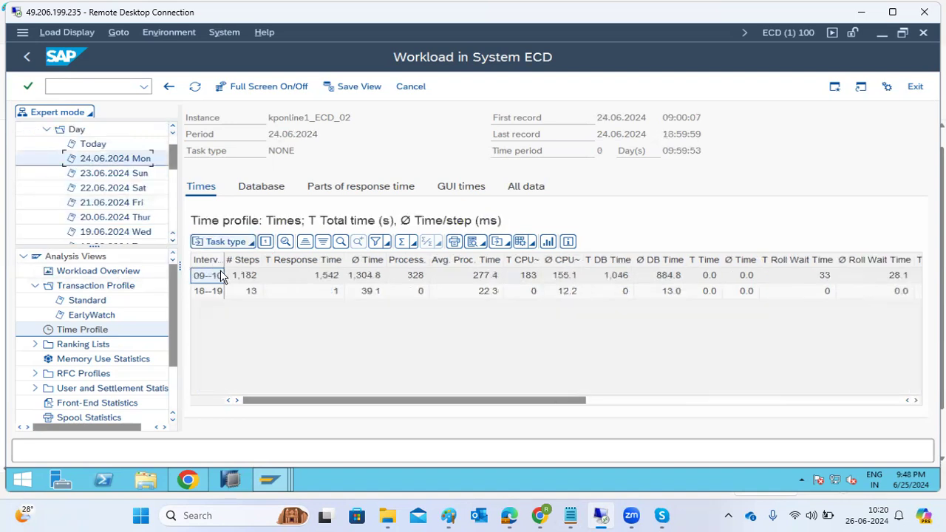
double_click(340, 275)
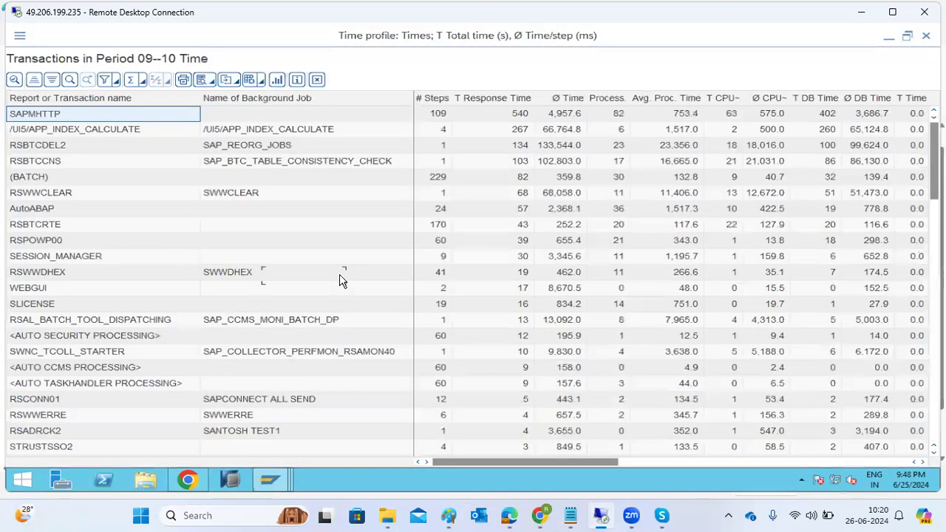
Sort the 09--10 transaction list by average time in descending order and select background job SAP_REORG_JOBS.
click(575, 101)
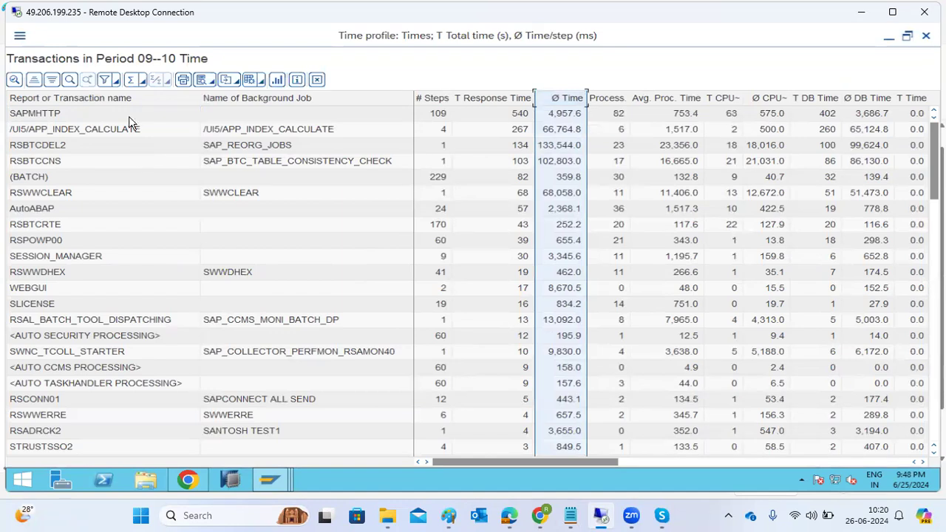
click(51, 81)
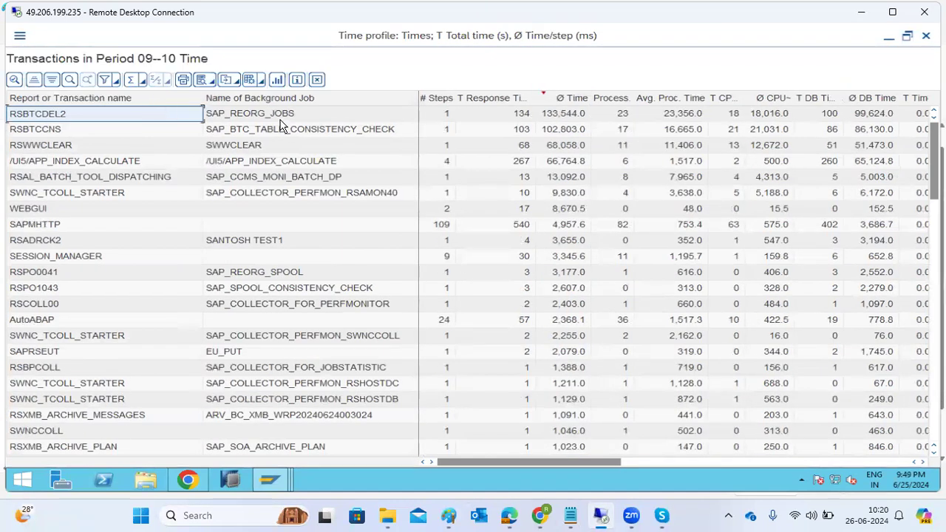
click(280, 120)
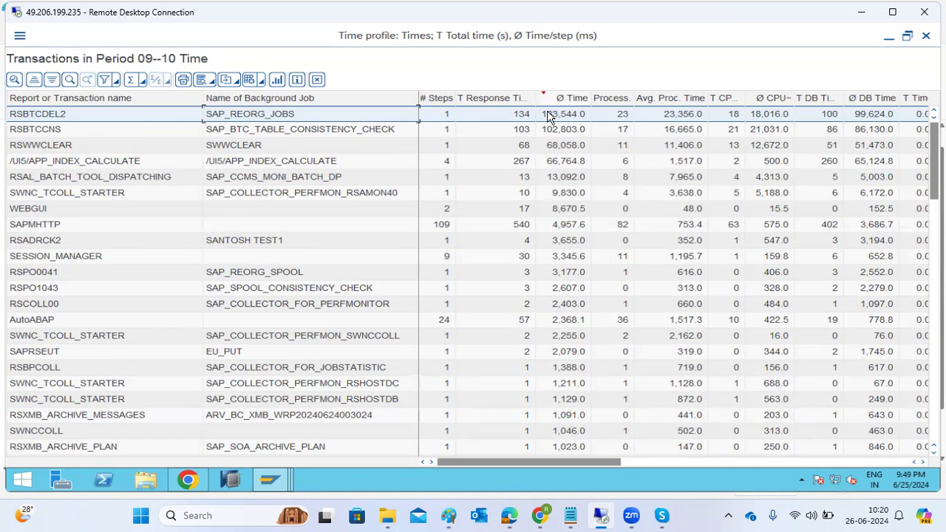
Copy the RSBTCDEL2 row into a Notepad note and copy the job name SAP_REORG_JOBS from it.
click(42, 119)
double_click(43, 122)
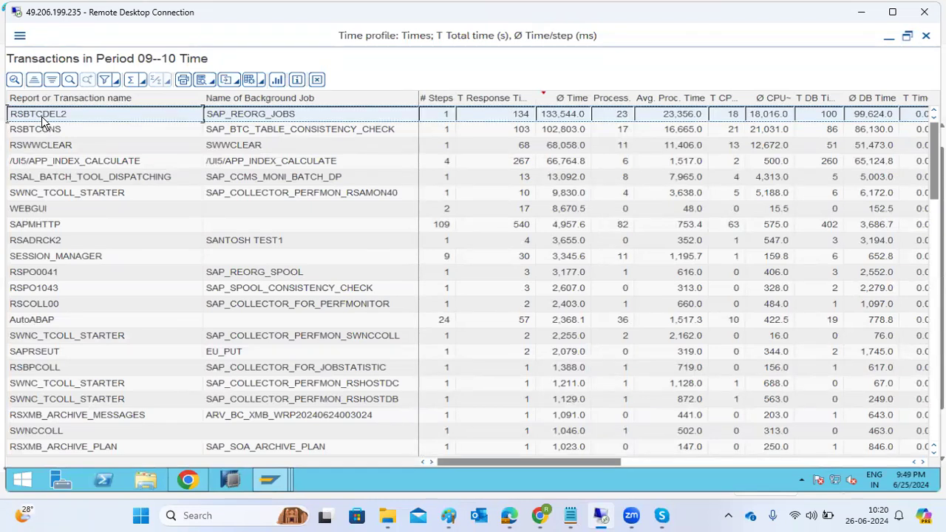
mouse_move(268, 473)
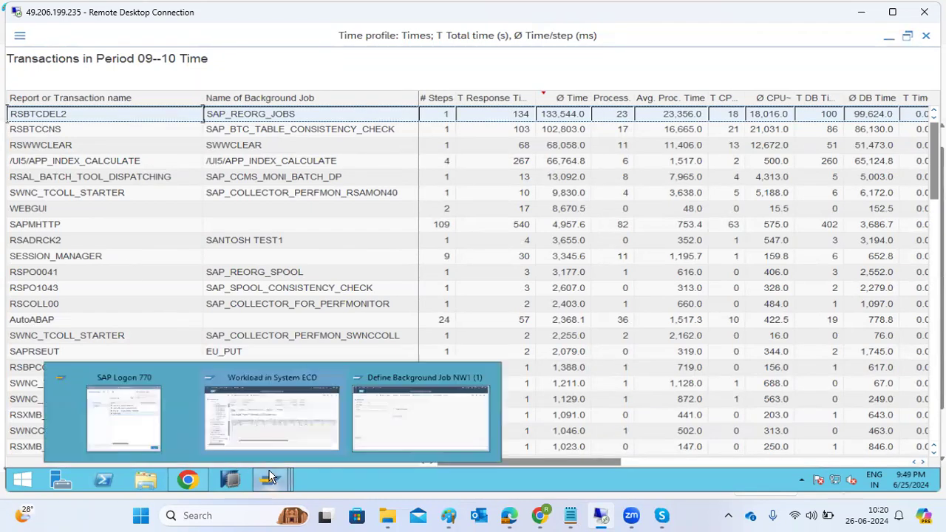
click(279, 414)
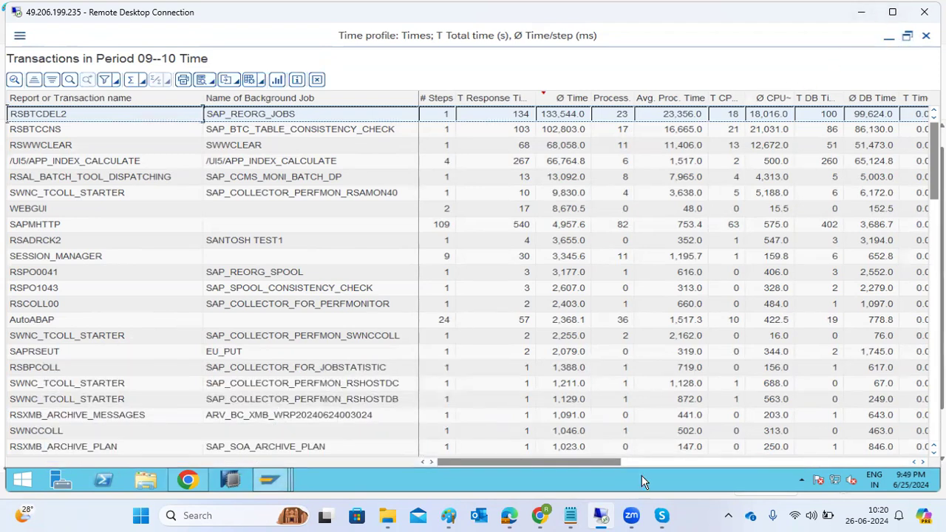
mouse_move(574, 511)
click(560, 476)
text(RSBTCDEL2	SAP_REORG_JOBS	1	134	133,544.0	23	23,356.0	18	18,016.0	100	99,624.0	0.0	0.0	0	0.0	0	0.0	0	0.0	0.0	0	0	0	0.0	0.0)
double_click(27, 62)
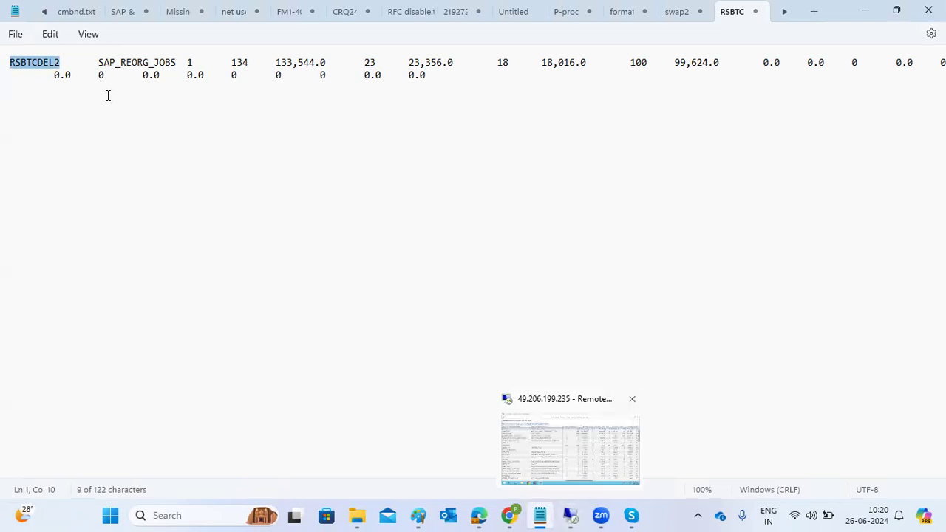
drag(99, 62, 175, 65)
key(ctrl+c)
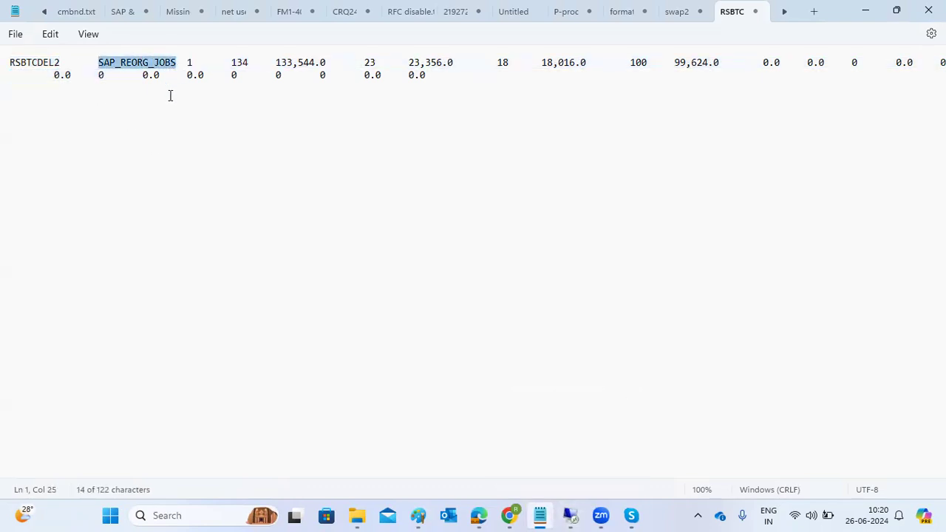
Switch back to the SAP session in Remote Desktop, minimize the transaction list and open transaction SM37.
click(570, 515)
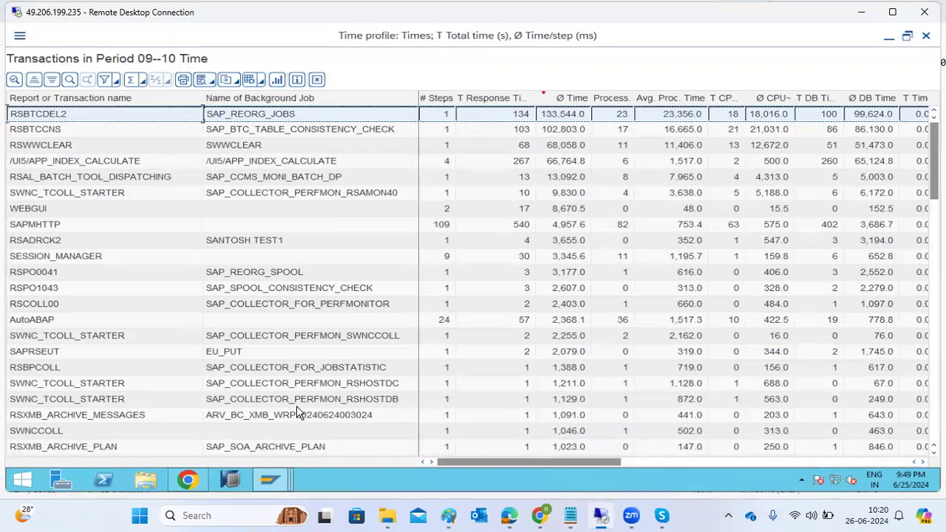
click(888, 35)
click(96, 85)
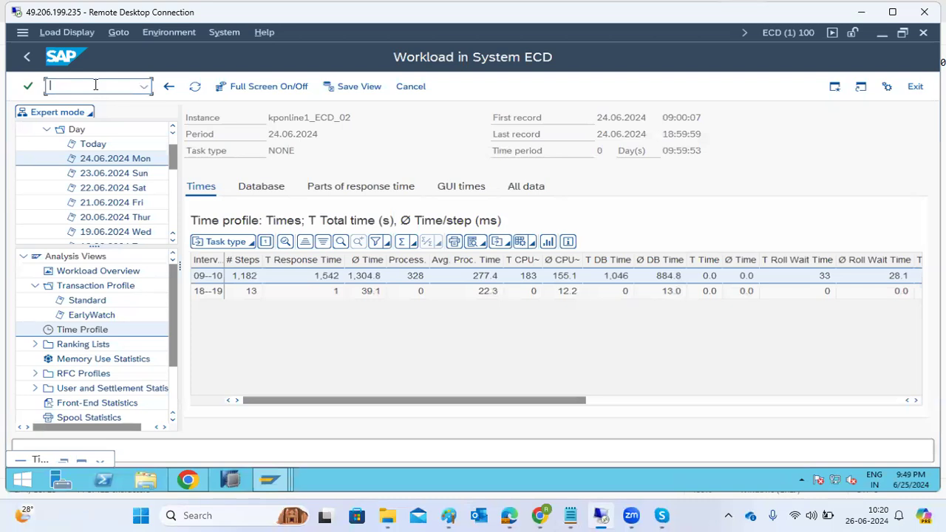
text(/nsm37)
key(Return)
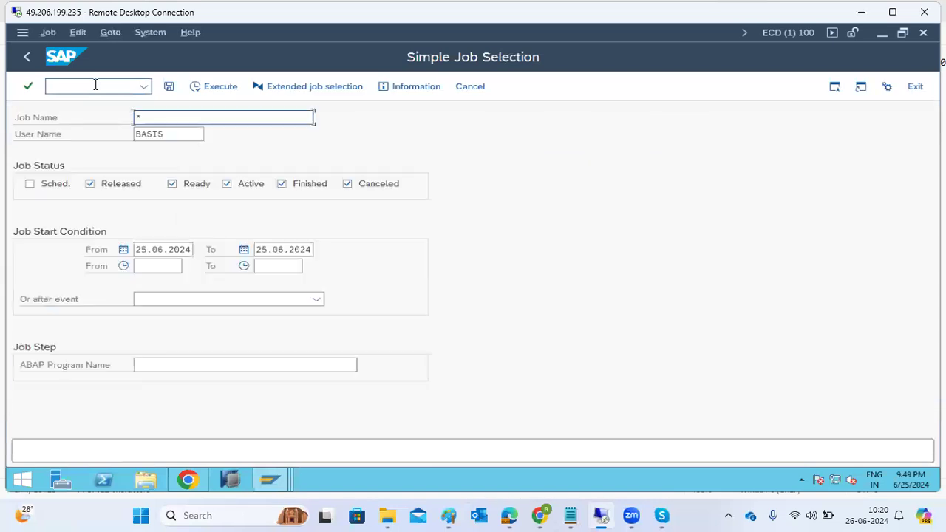
Run the job selection for job name SAP_REORG_JOBS with the From and To dates cleared.
key(ctrl+v)
click(170, 253)
double_click(171, 253)
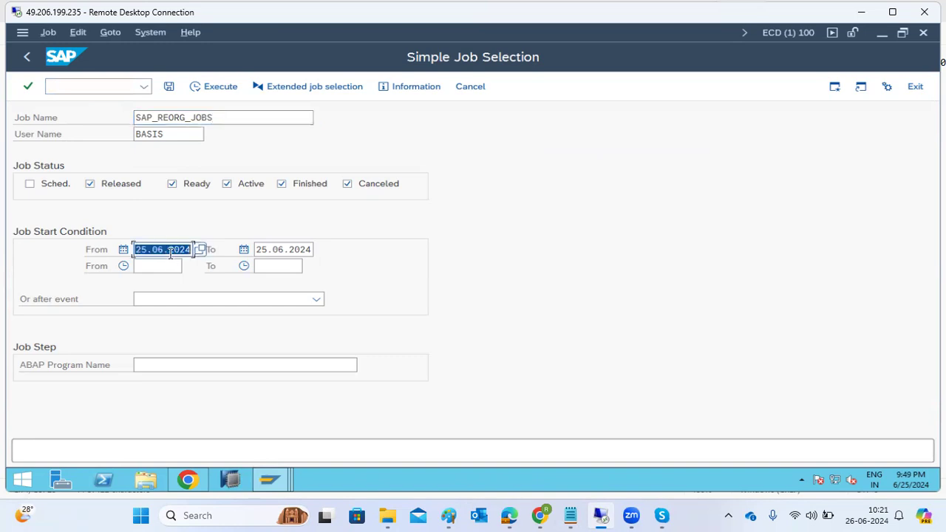
key(Tab)
key(ctrl+a)
key(Delete)
click(170, 253)
double_click(171, 254)
key(Delete)
click(207, 89)
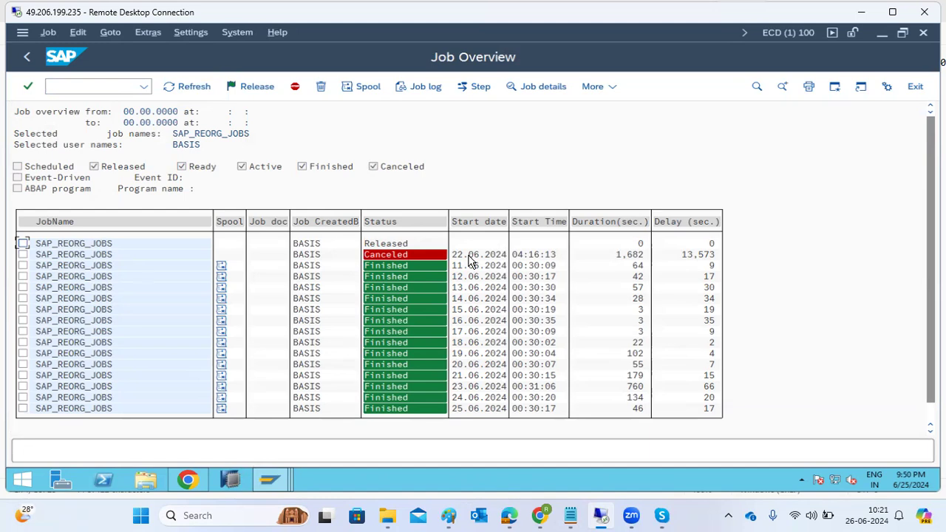
View the details of the released SAP_REORG_JOBS job and return to the job overview.
click(104, 243)
click(94, 244)
double_click(94, 247)
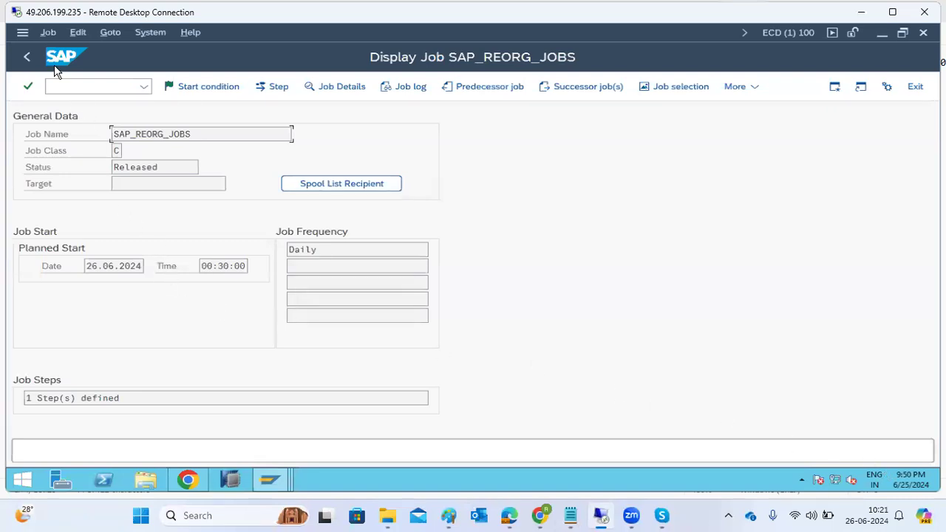
click(14, 65)
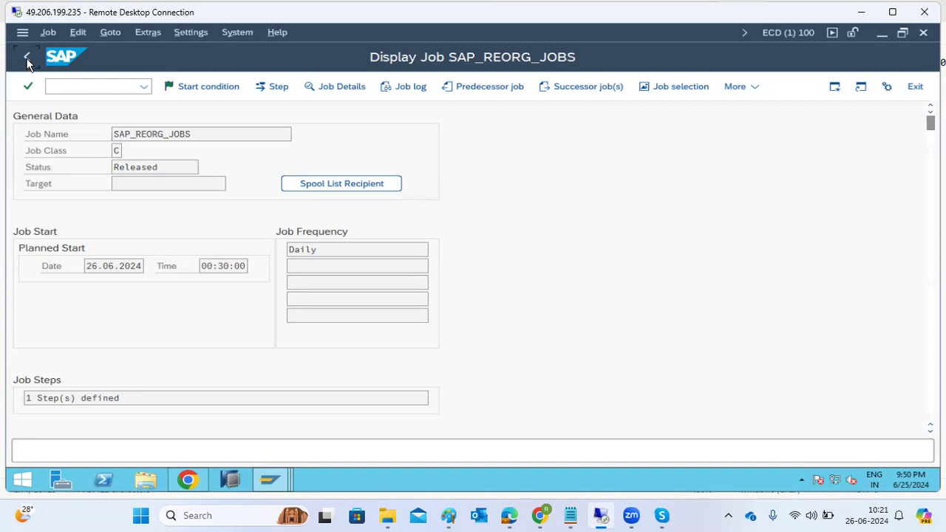
View the job log of the canceled SAP_REORG_JOBS run of 22.06.2024 and return to the job overview.
click(26, 58)
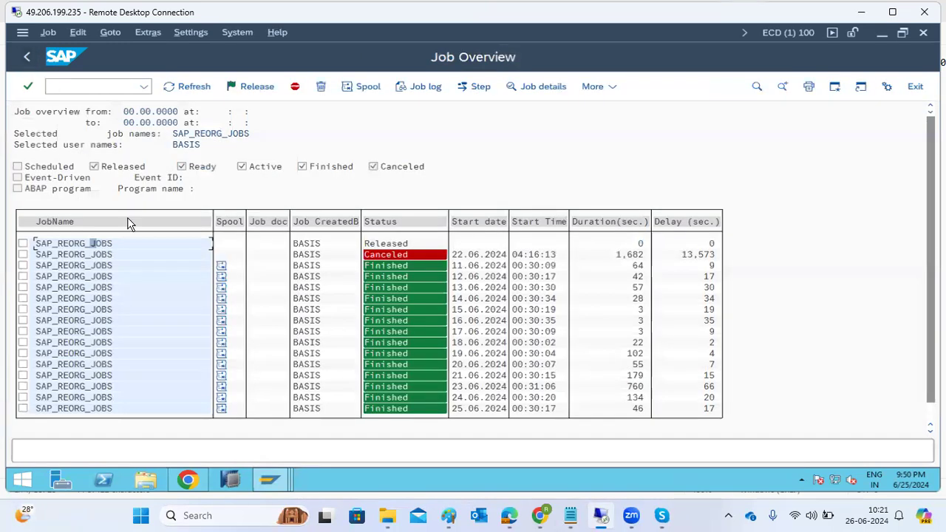
click(94, 254)
click(418, 87)
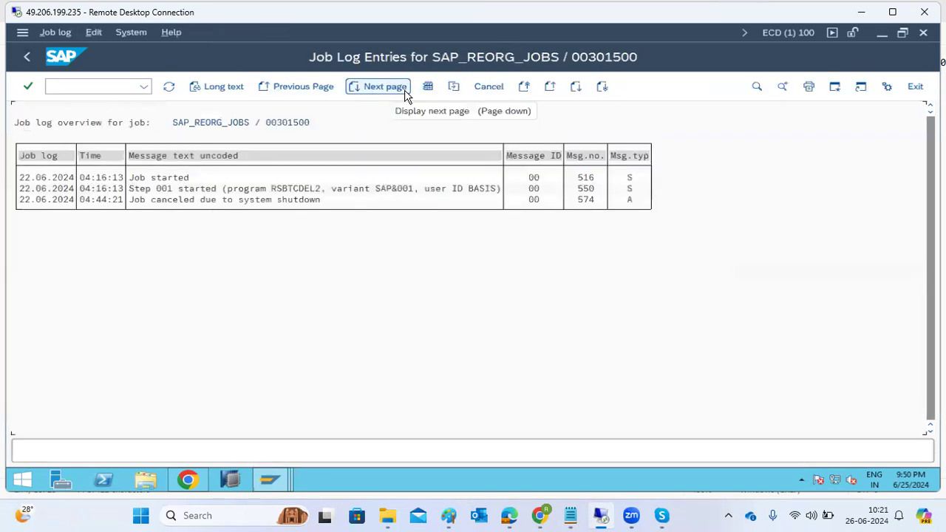
click(29, 60)
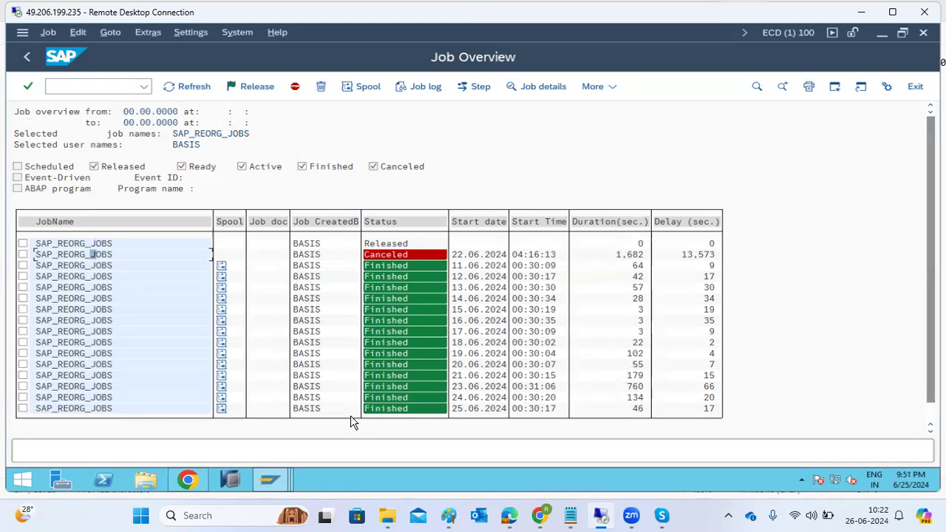
View the spool output of the finished SAP_REORG_JOBS run of 25.06.2024 and return to the job overview.
click(88, 408)
click(221, 409)
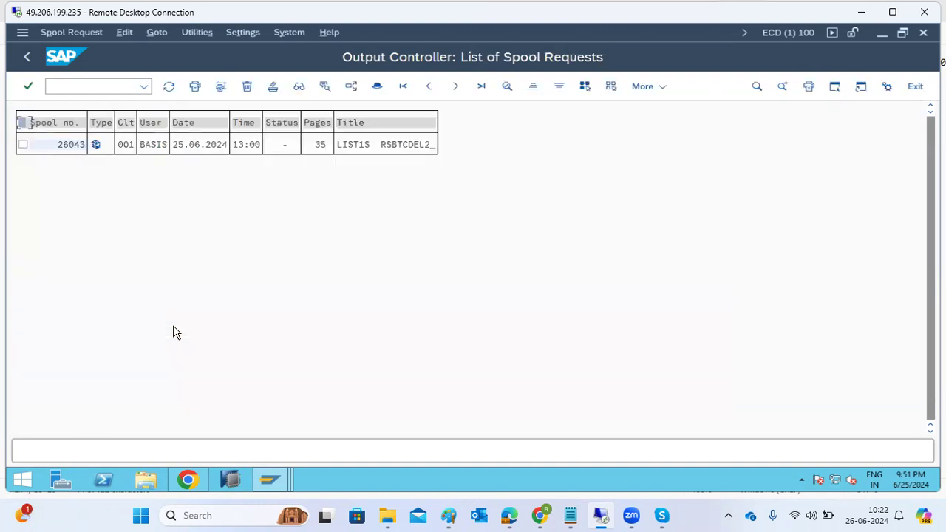
click(96, 145)
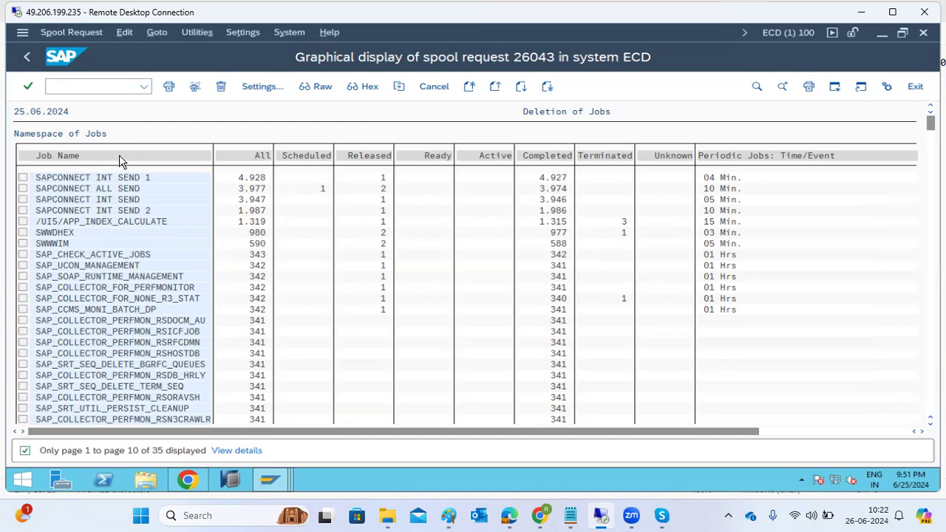
scroll(888, 207, down, 1)
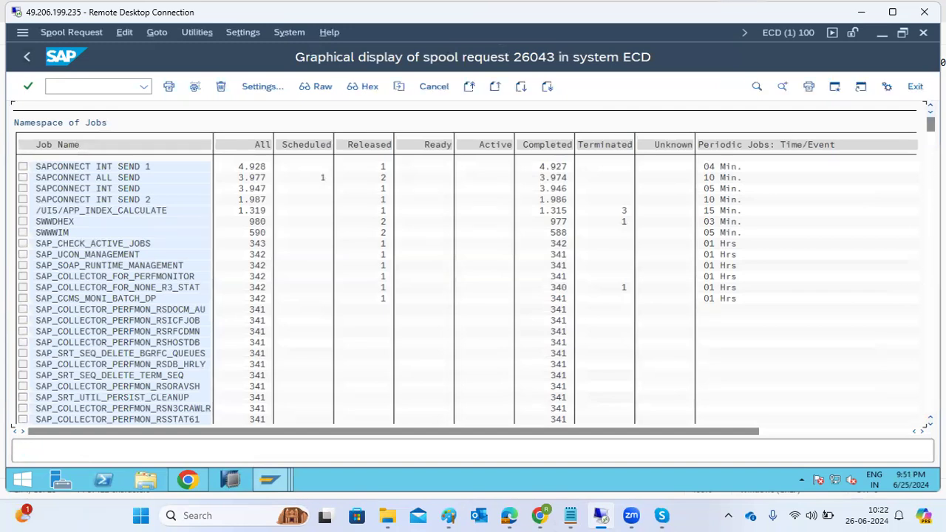
scroll(474, 266, down, 1)
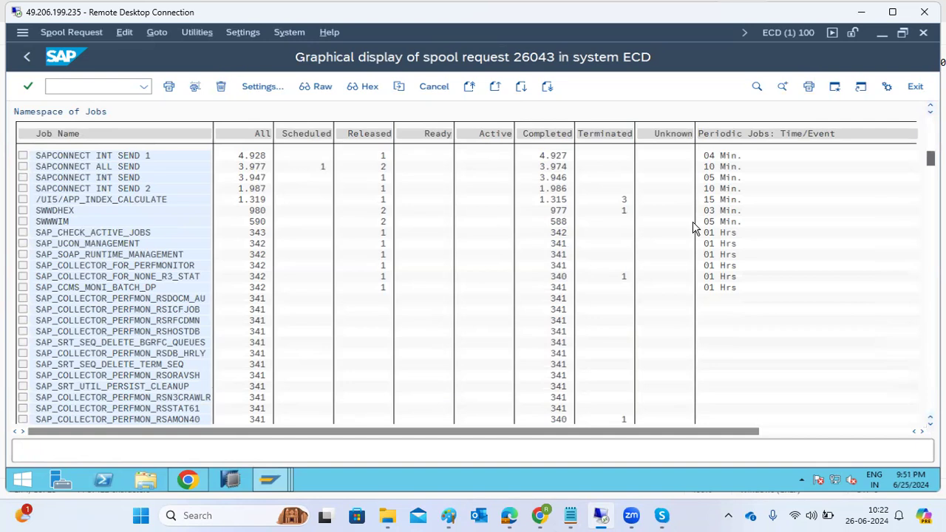
click(28, 58)
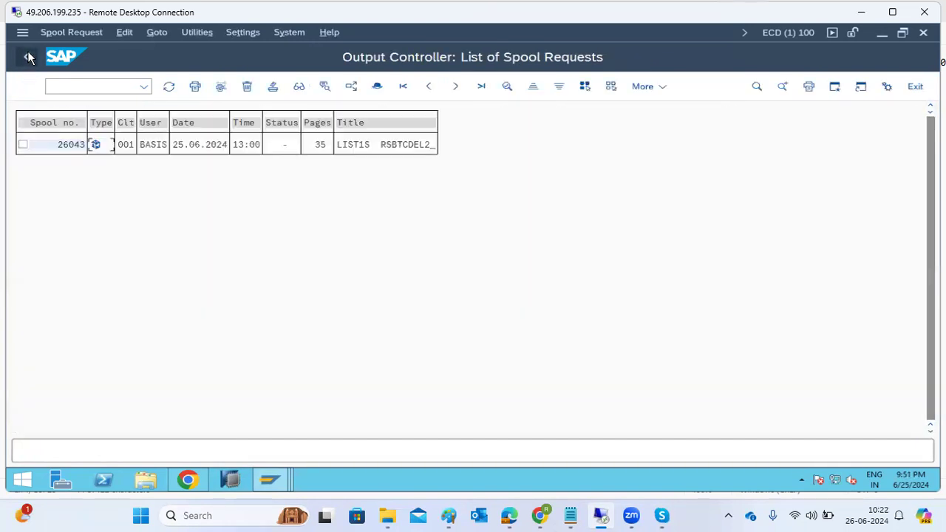
click(26, 59)
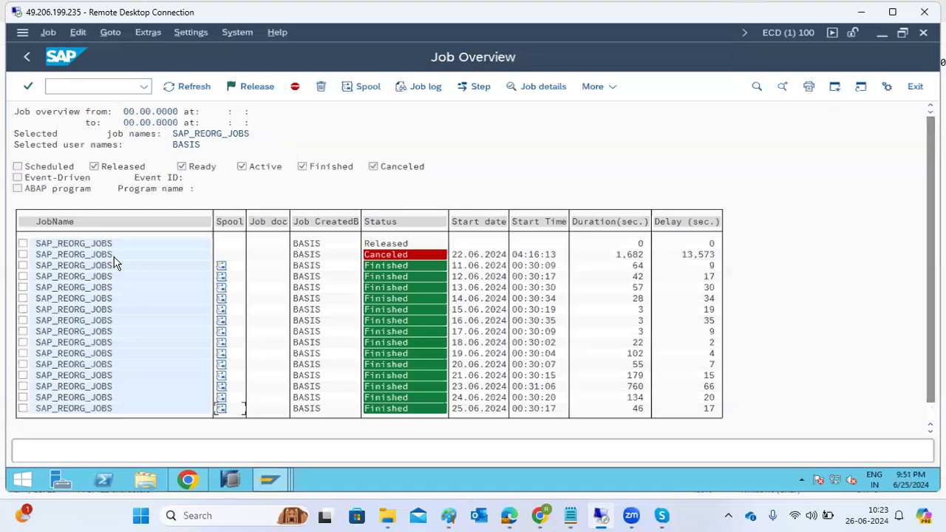
Open the step list of the canceled SAP_REORG_JOBS run and go to variant maintenance for its parameter SAP&001.
double_click(84, 252)
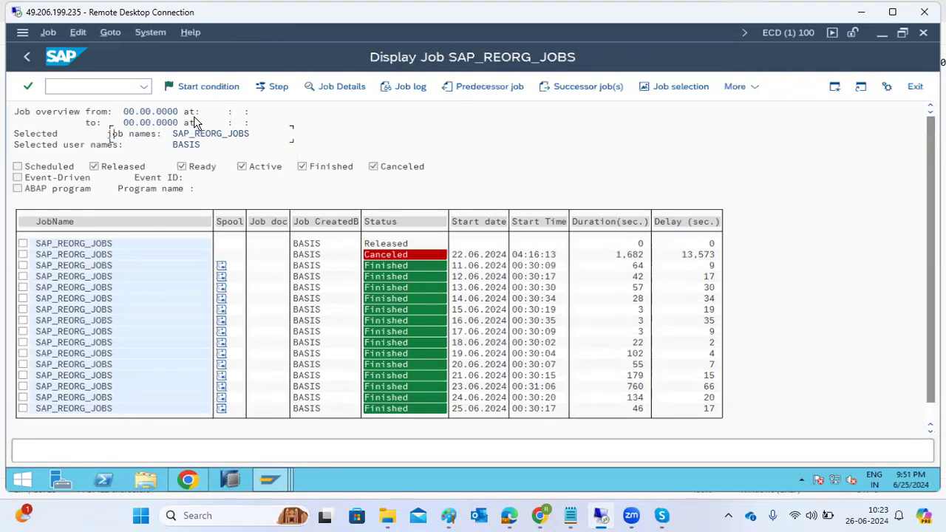
click(274, 87)
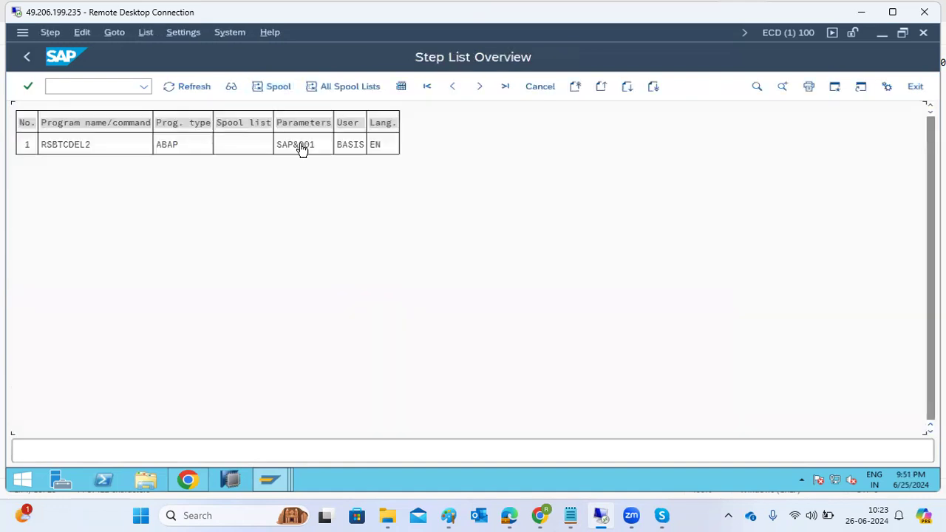
click(302, 146)
click(115, 32)
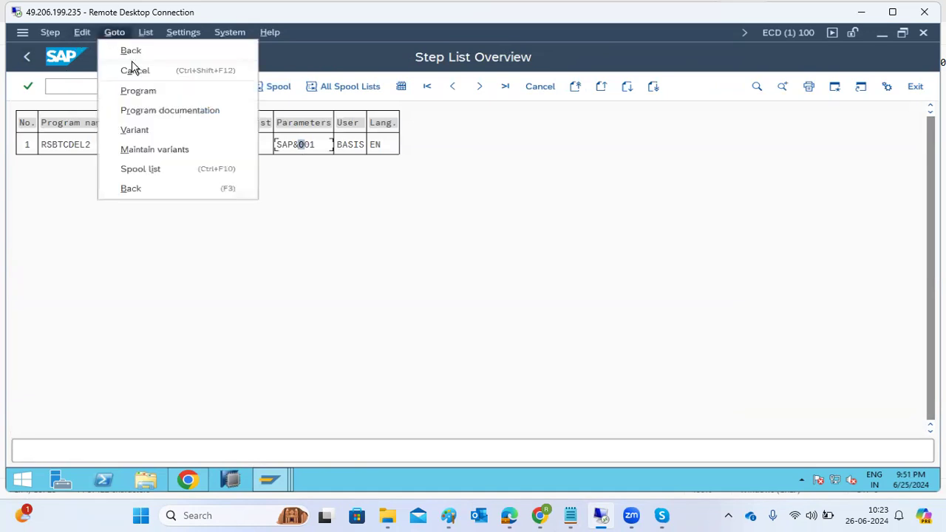
click(158, 150)
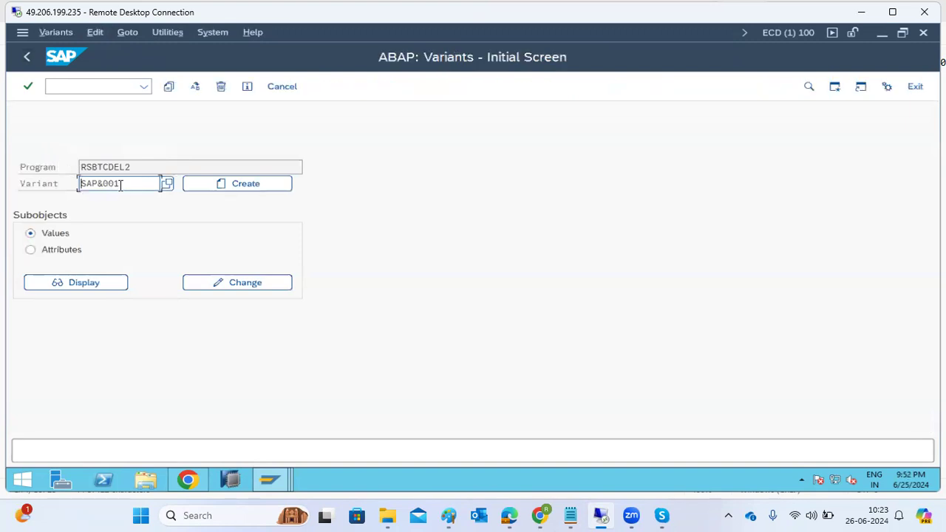
Try to change the values of variant SAP&001, and display them to examine the day limits for each job status.
click(211, 283)
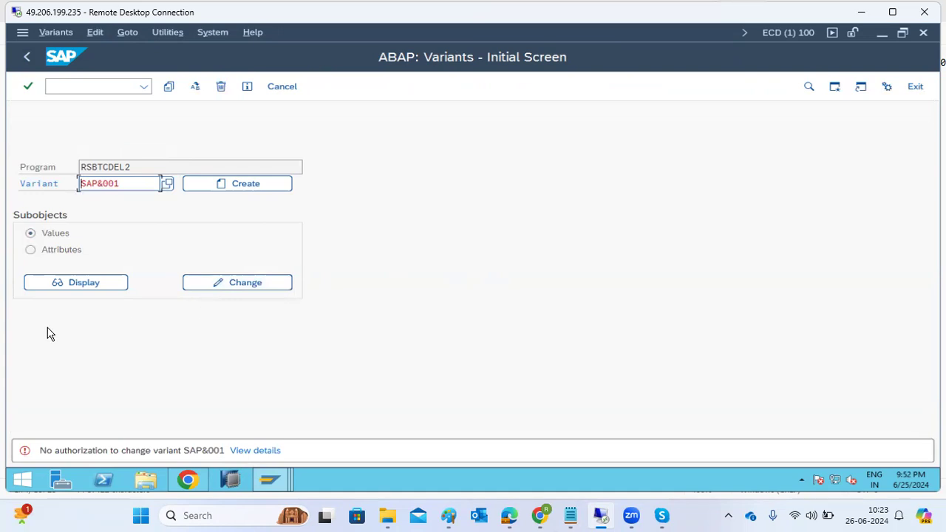
click(80, 287)
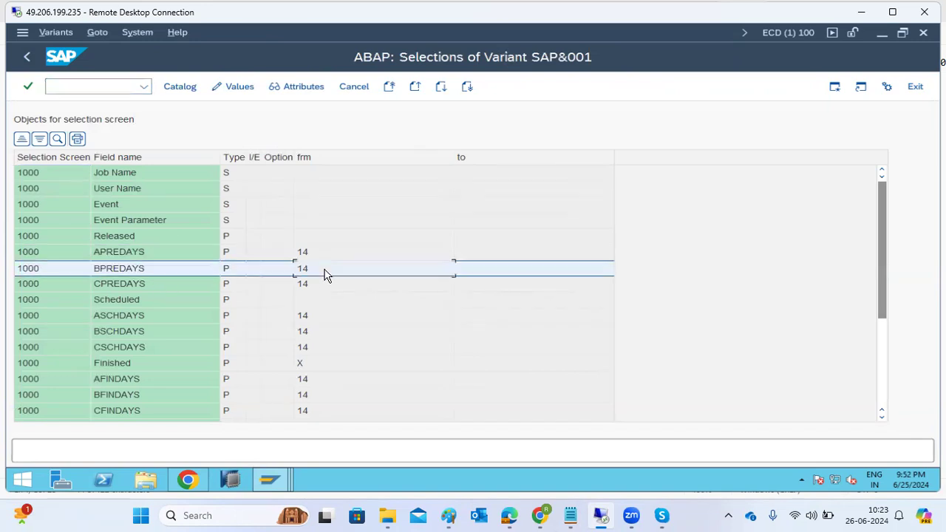
scroll(323, 285, down, 3)
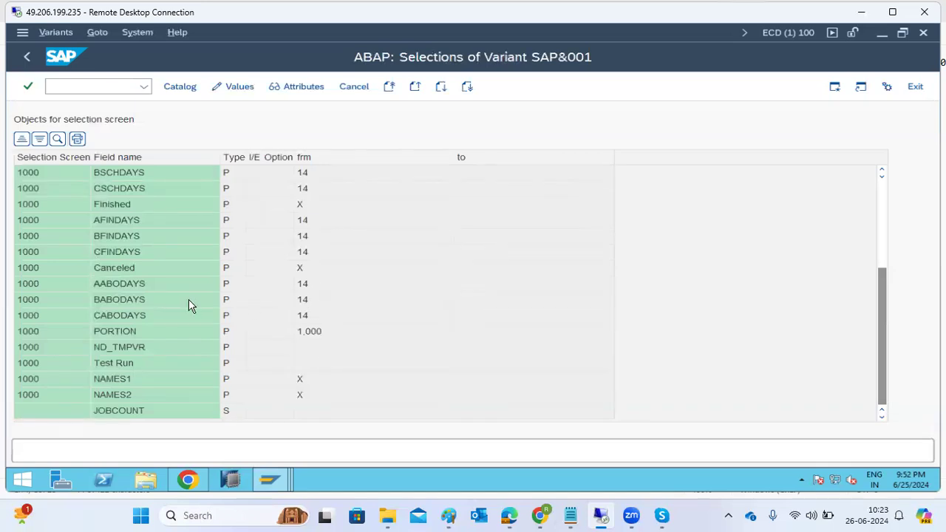
click(163, 288)
click(160, 304)
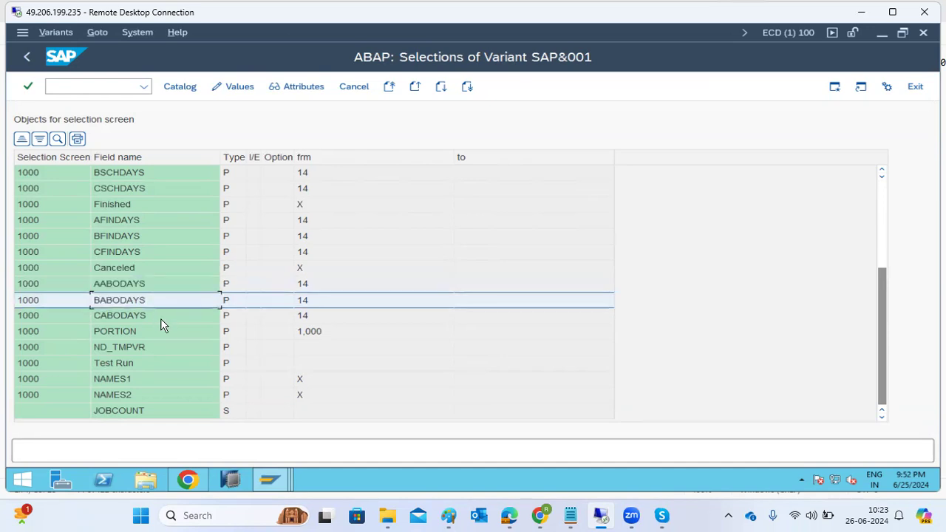
click(162, 318)
click(119, 287)
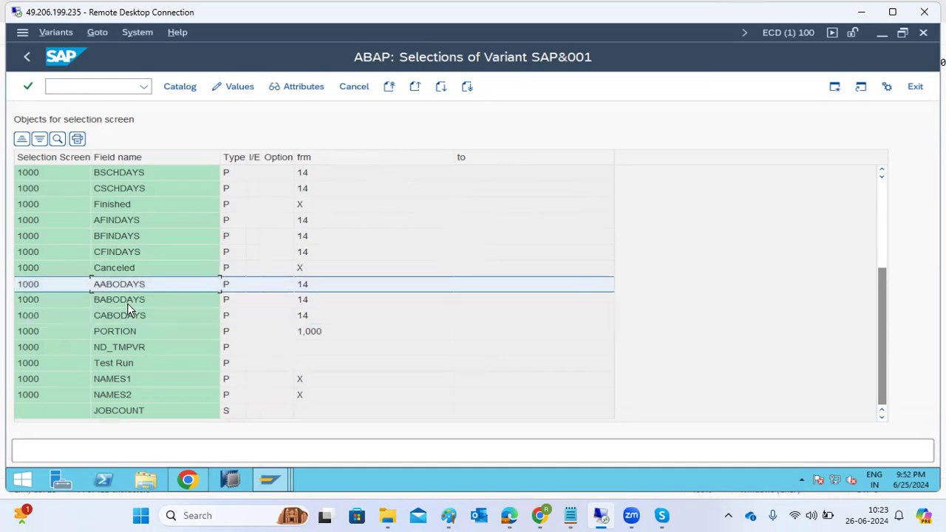
click(127, 303)
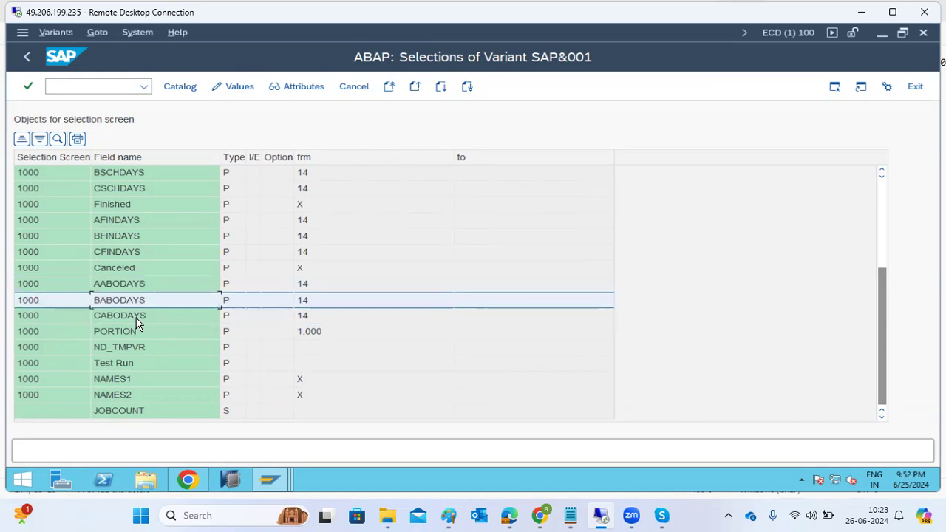
click(136, 317)
scroll(139, 300, up, 2)
scroll(140, 300, up, 2)
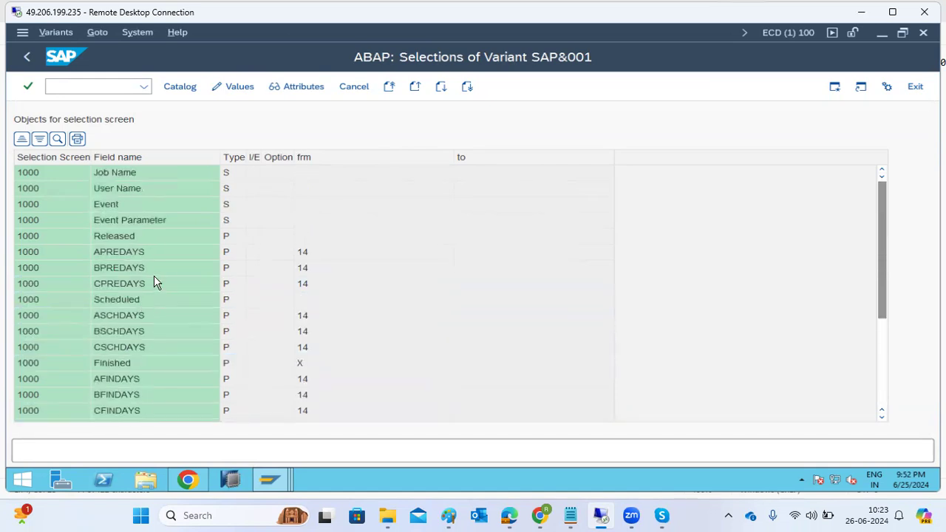
click(307, 254)
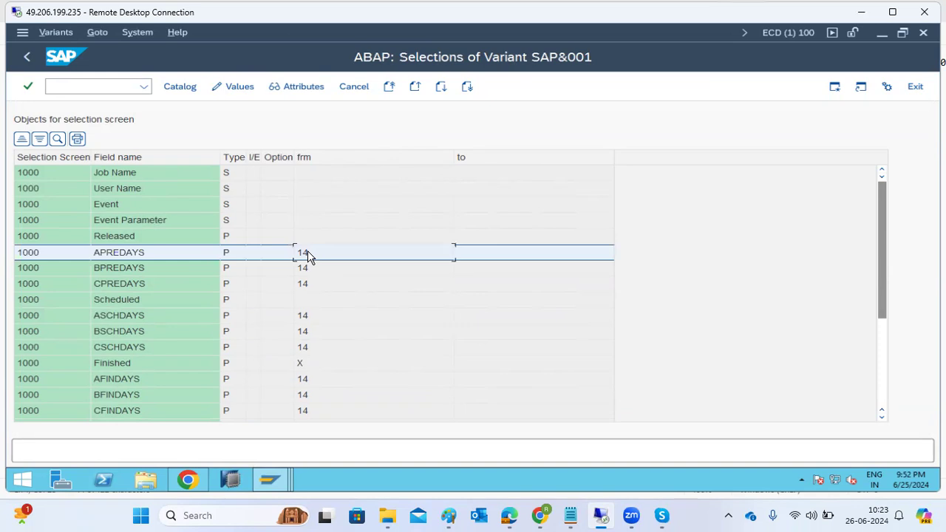
scroll(308, 253, down, 3)
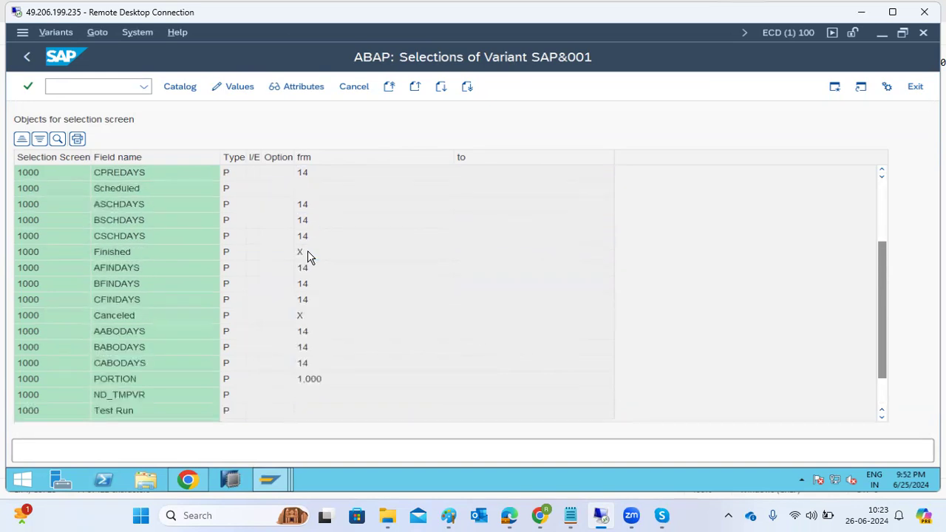
scroll(308, 251, down, 1)
Leave variant maintenance and the step list to return to the job overview.
click(28, 61)
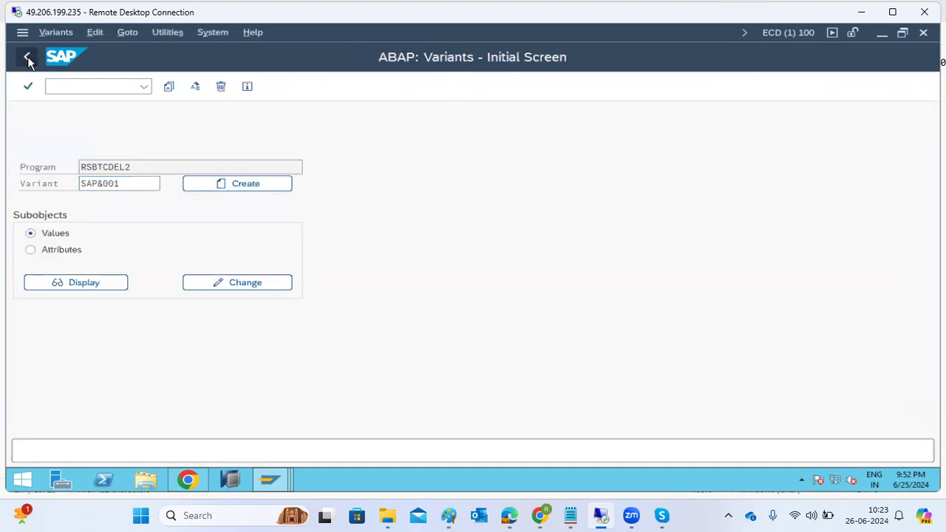
click(28, 61)
click(274, 480)
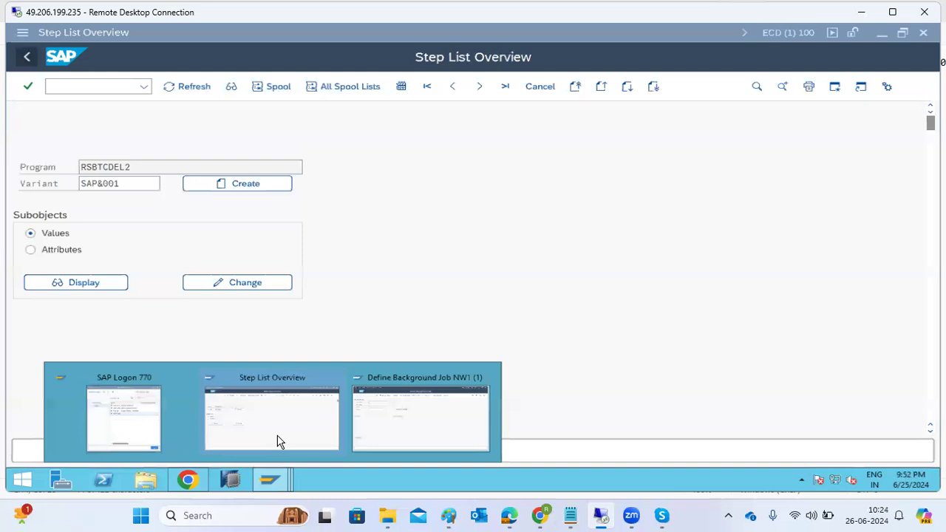
click(277, 441)
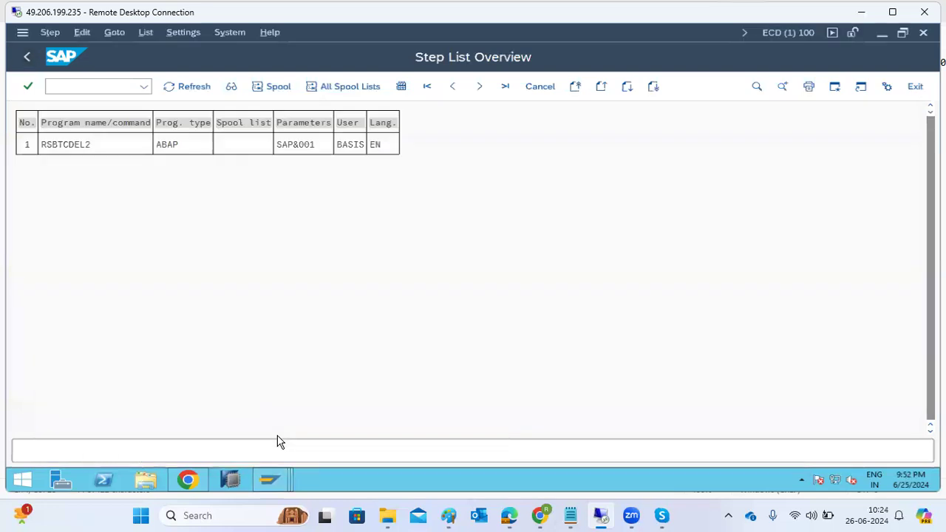
click(26, 58)
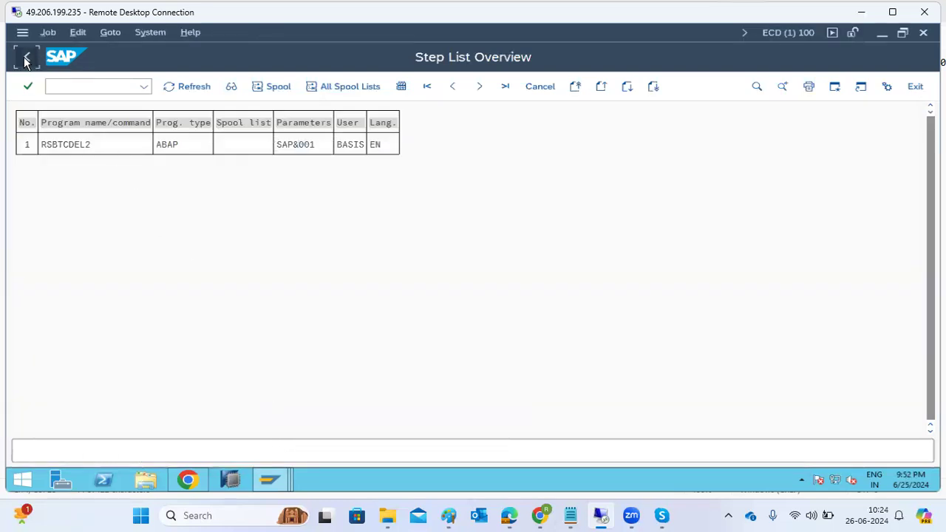
click(26, 59)
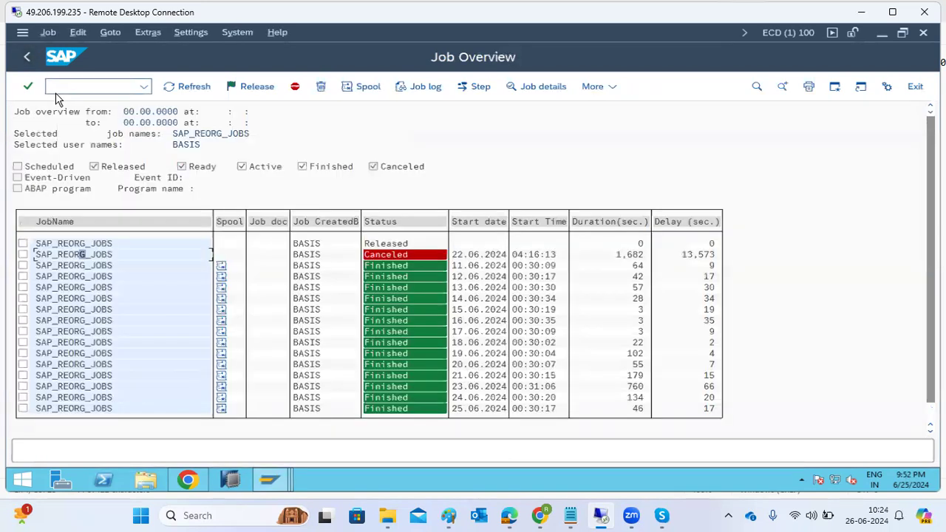
Return to the job selection and open transaction ST03 with /nst03.
click(60, 85)
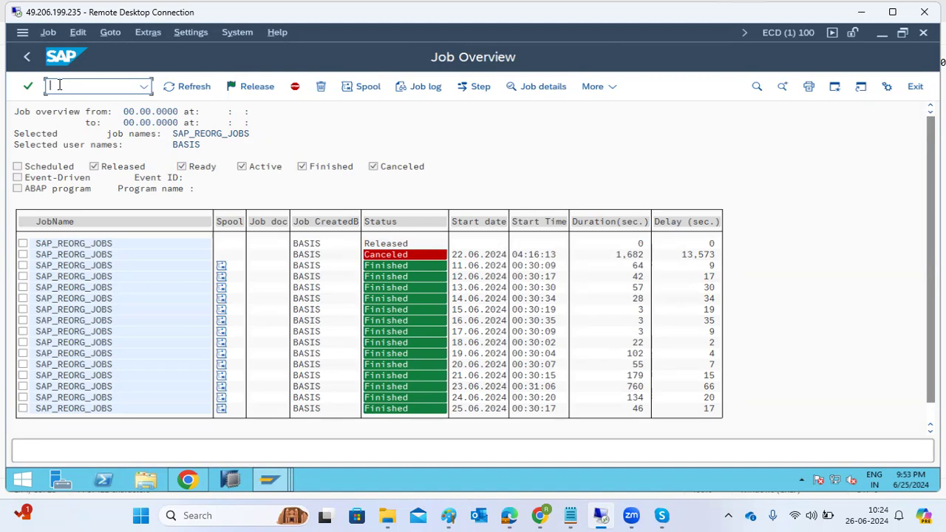
click(26, 56)
click(77, 85)
text(/nst03)
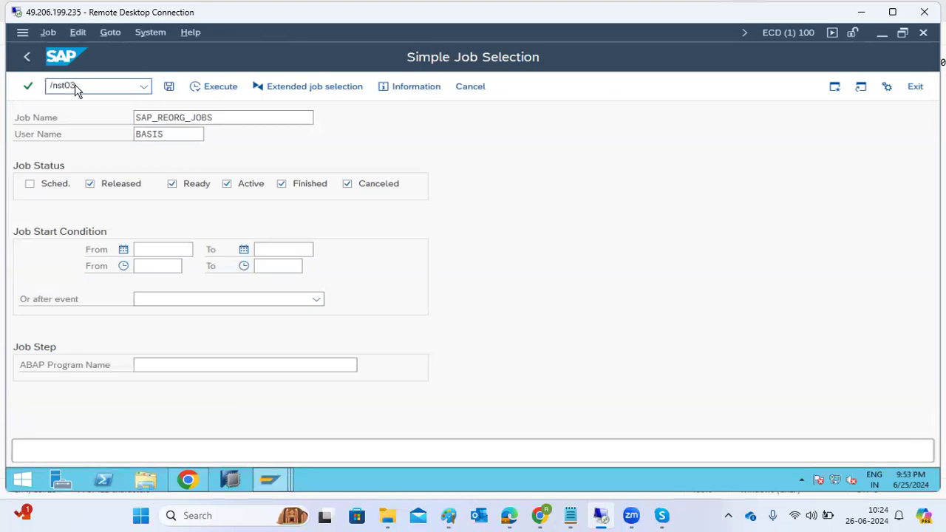
key(Return)
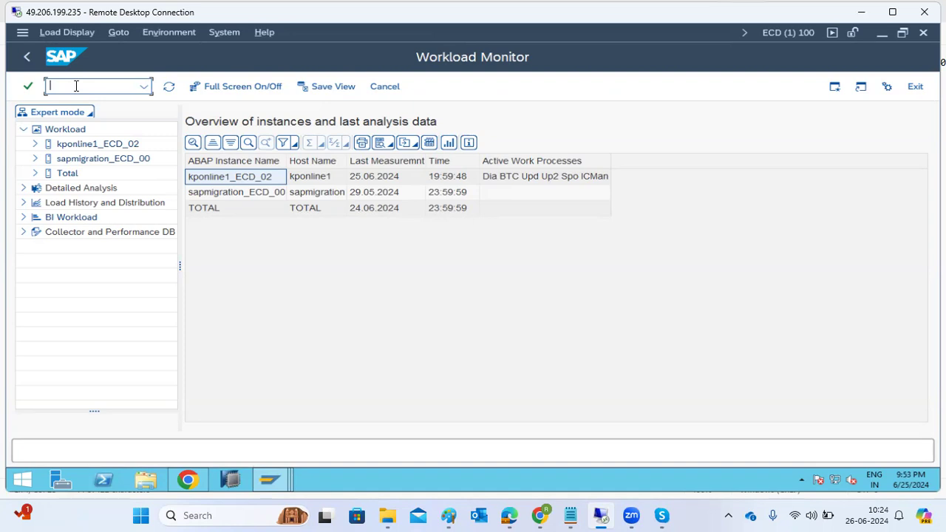
Open the daily workload of the Total instance for 24.06.2024.
click(35, 174)
click(47, 188)
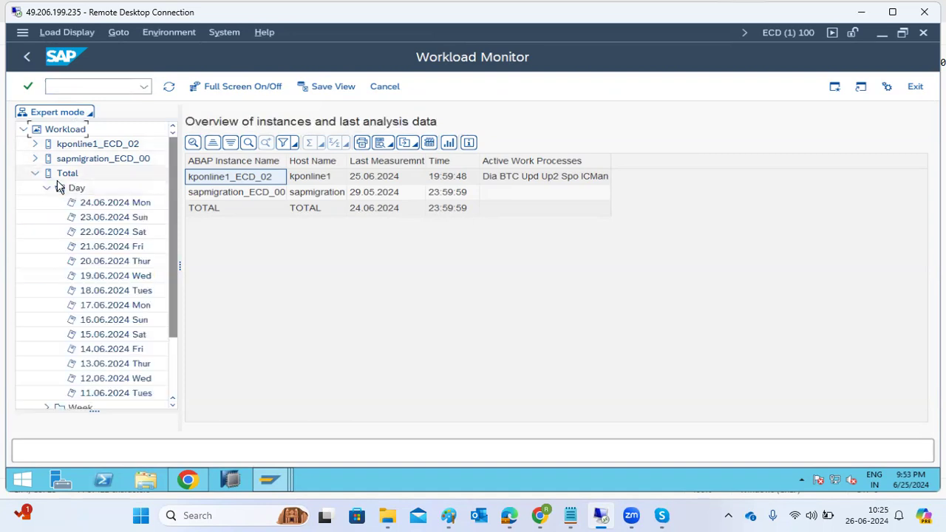
double_click(99, 203)
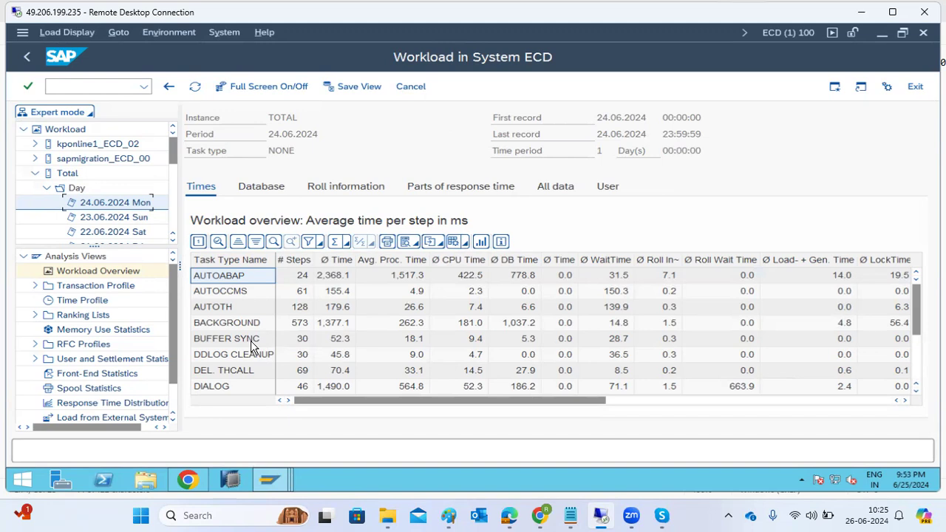
Check the average times of the DIALOG task type in the workload overview and open the transaction profile.
scroll(237, 377, down, 3)
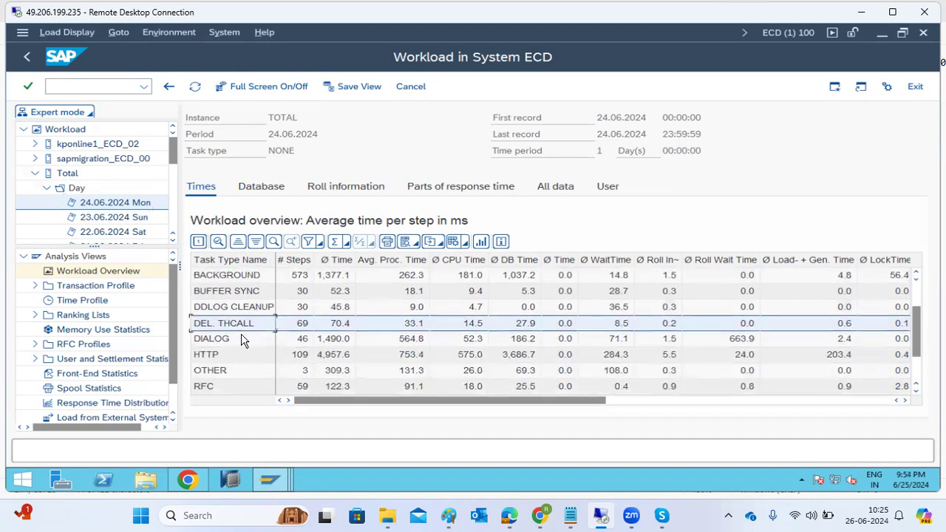
click(244, 340)
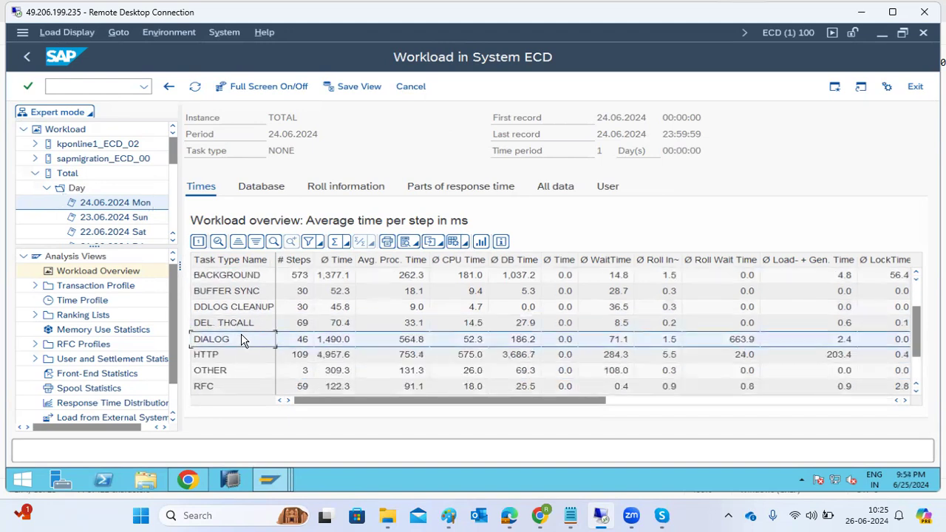
click(323, 341)
click(209, 341)
double_click(78, 288)
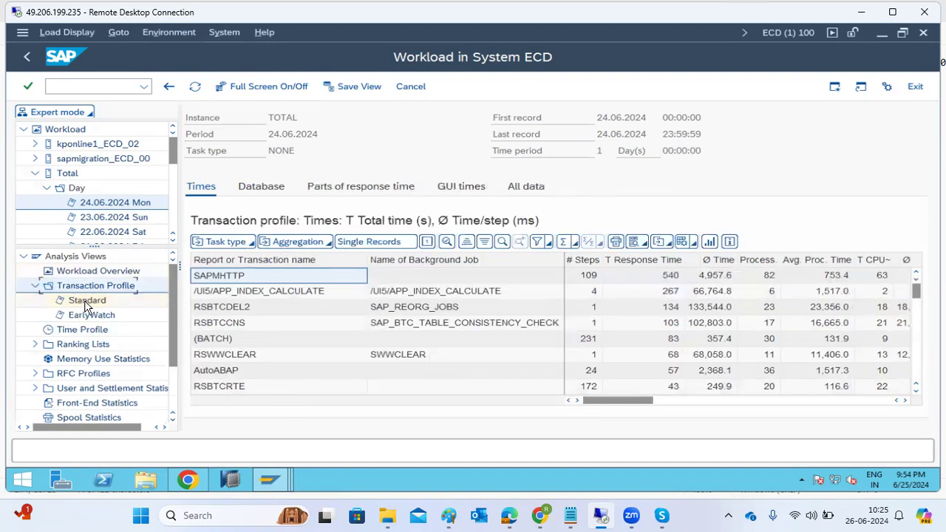
Sort the transaction profile by Ø Time in descending order and review the slowest reports.
click(709, 259)
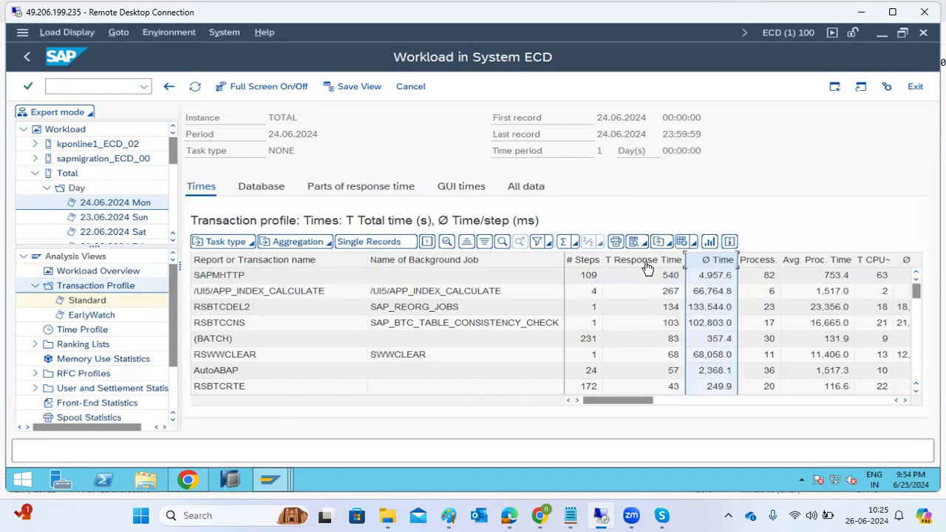
click(483, 243)
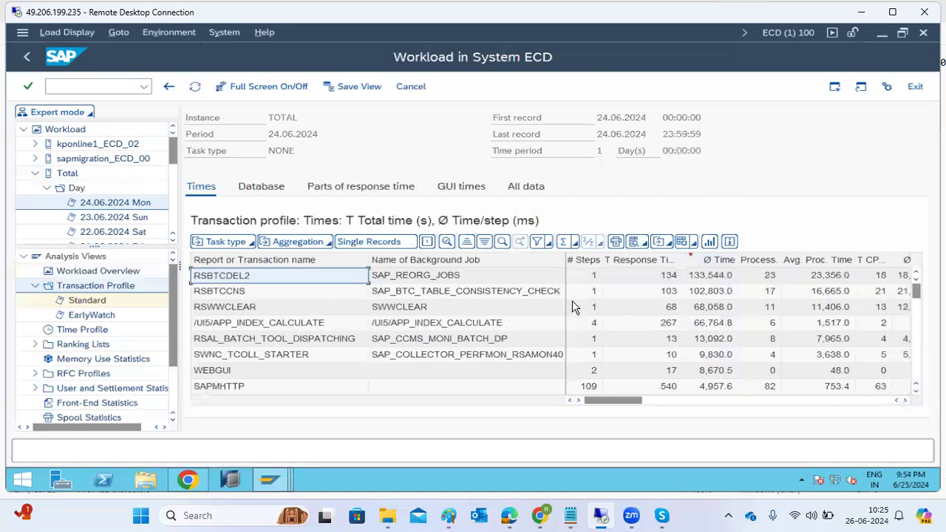
click(225, 291)
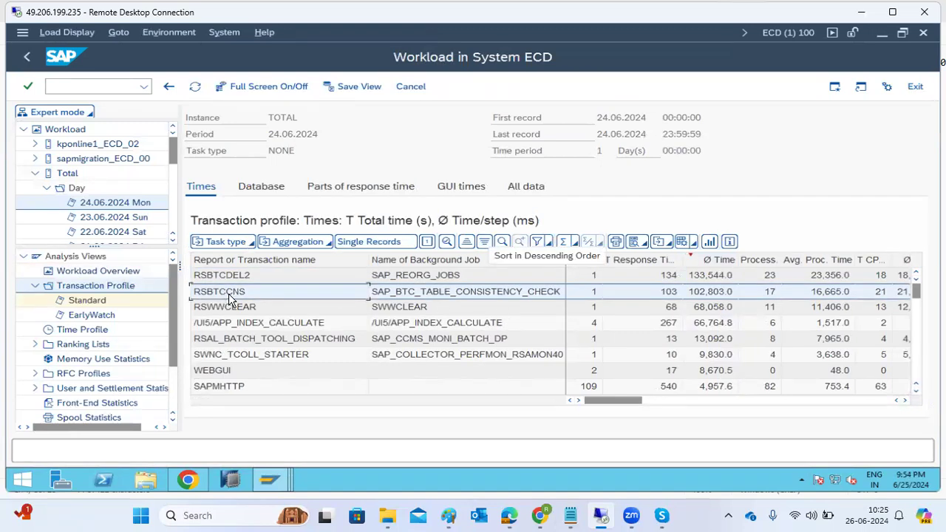
click(256, 304)
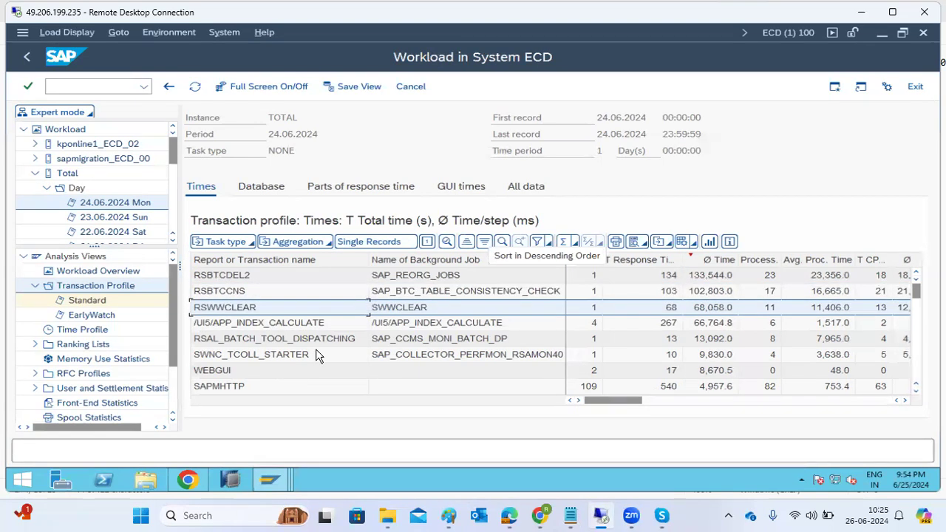
Display the users of report RSBTCCNS, check the BASIS entry, and close the user list.
click(238, 290)
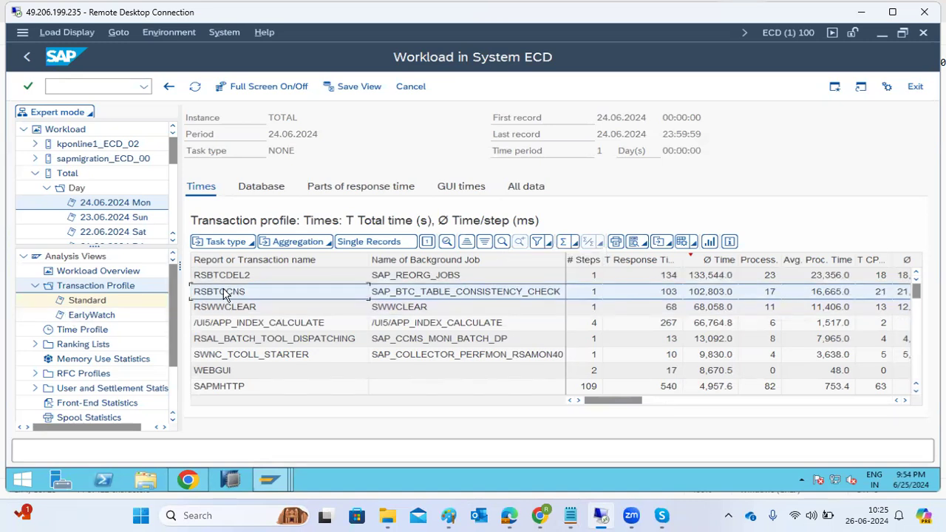
double_click(225, 294)
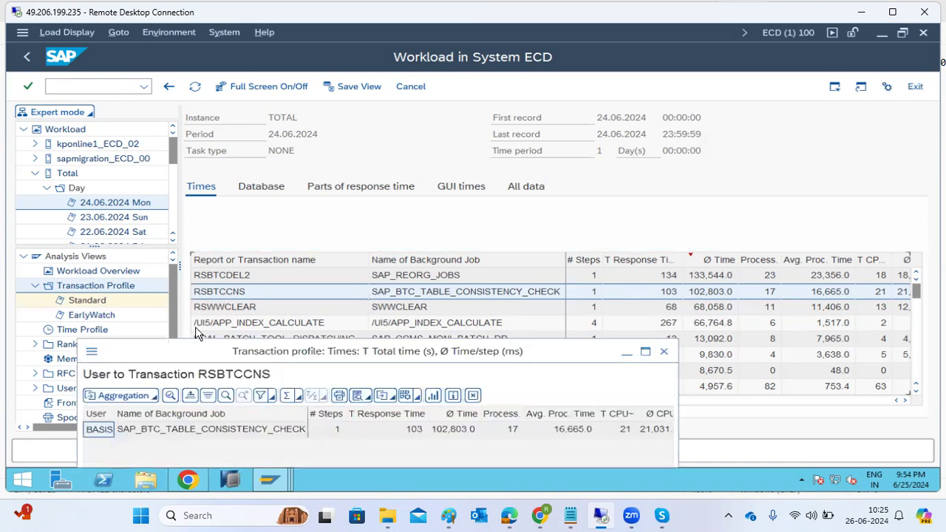
click(107, 431)
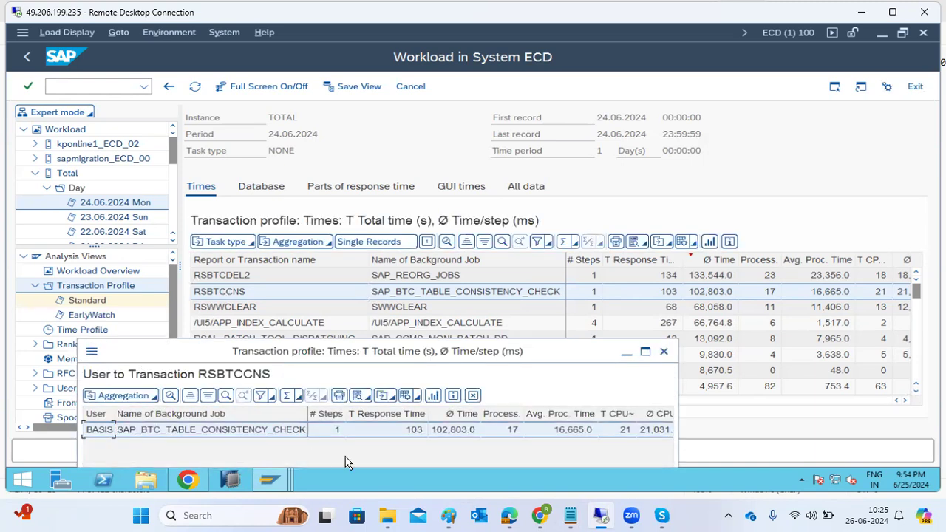
click(663, 351)
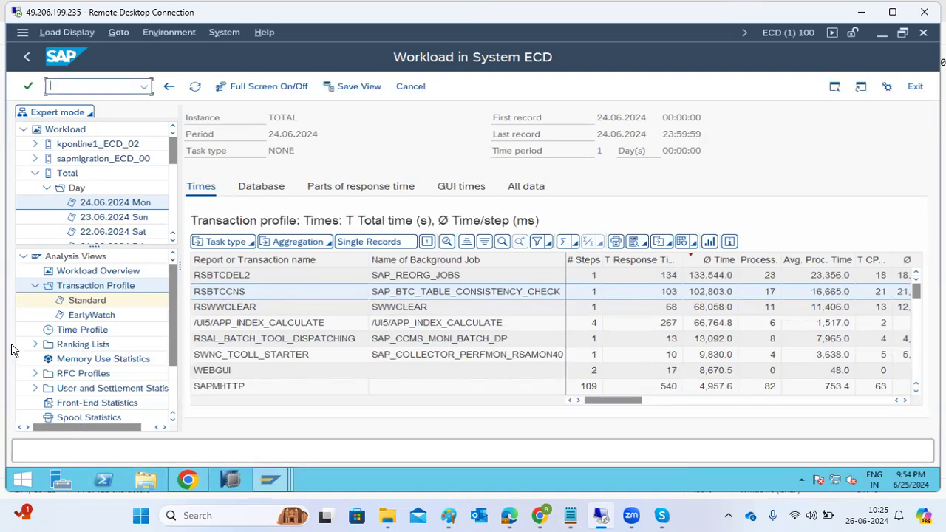
Open the ranking list of top response times of dialog steps and review its programs and task types.
click(38, 390)
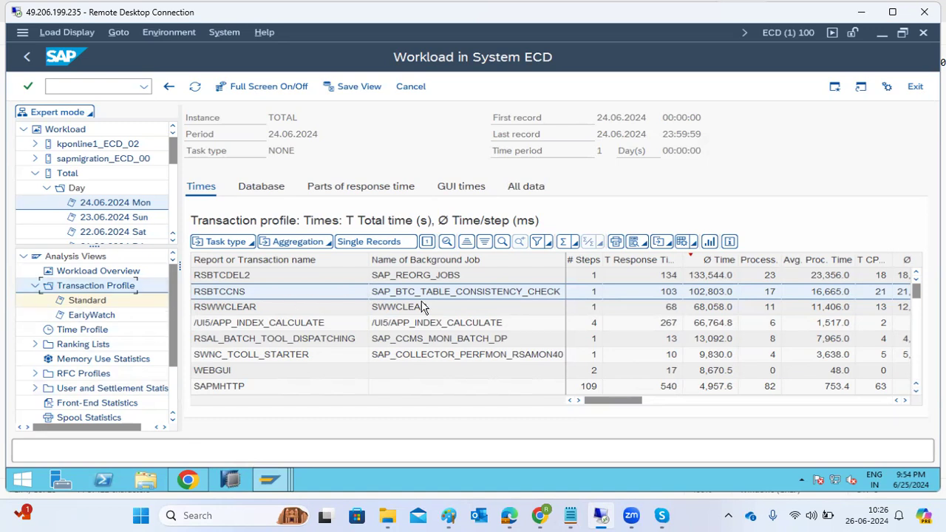
click(35, 346)
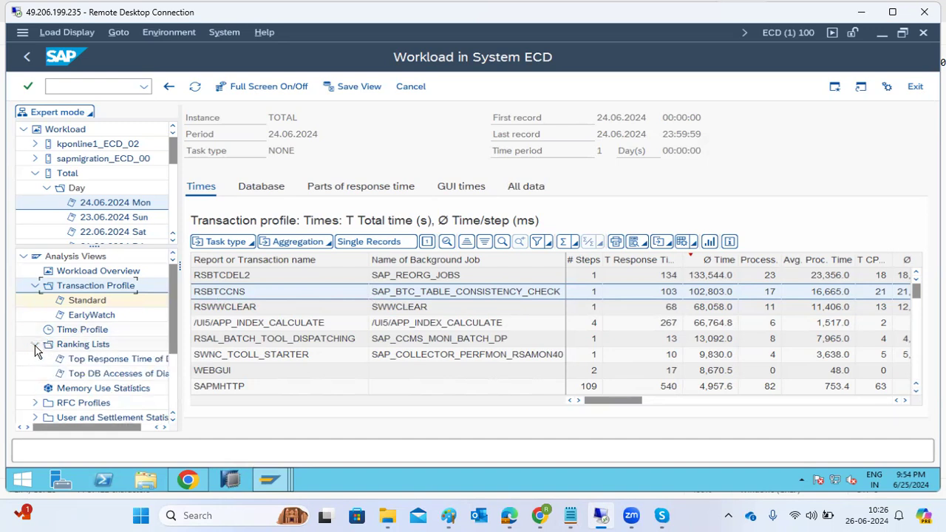
click(100, 360)
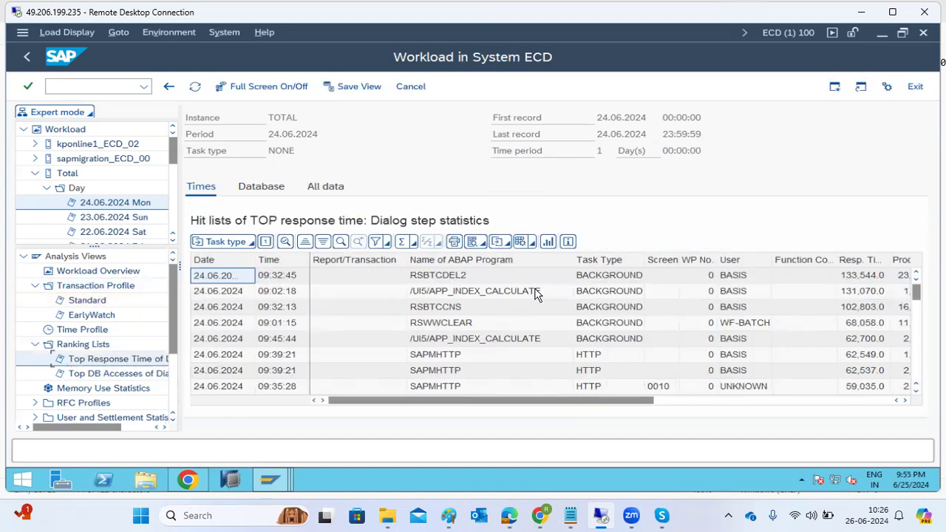
click(608, 309)
scroll(609, 316, down, 2)
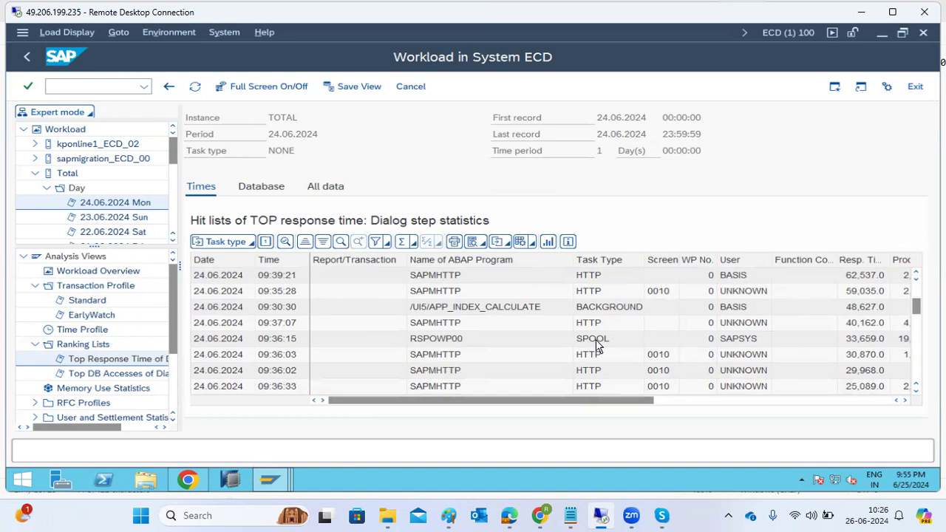
scroll(587, 347, up, 2)
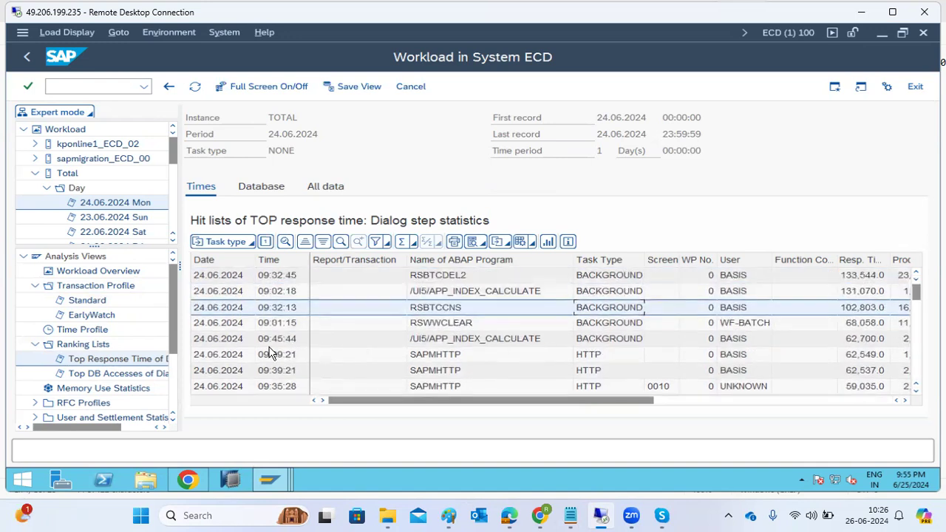
Open the ranking list of top DB accesses and check which users ran the programs.
click(96, 374)
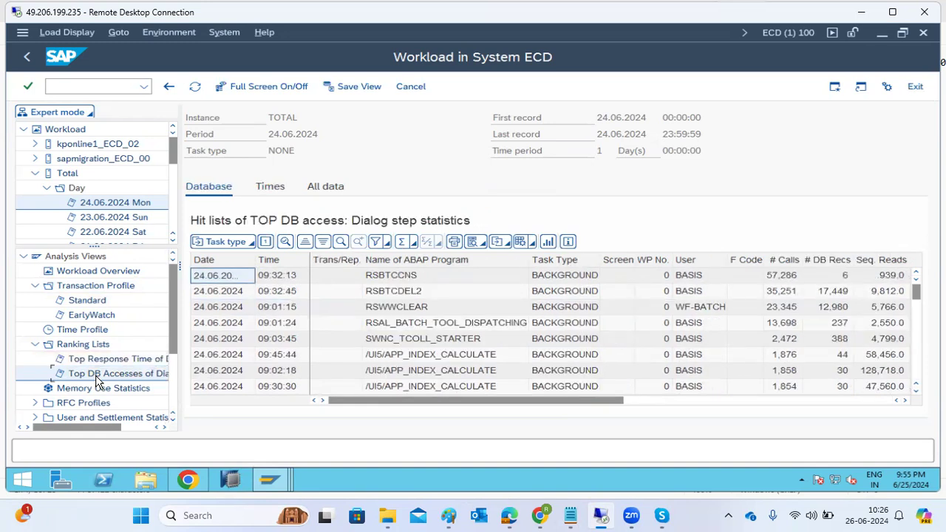
click(701, 265)
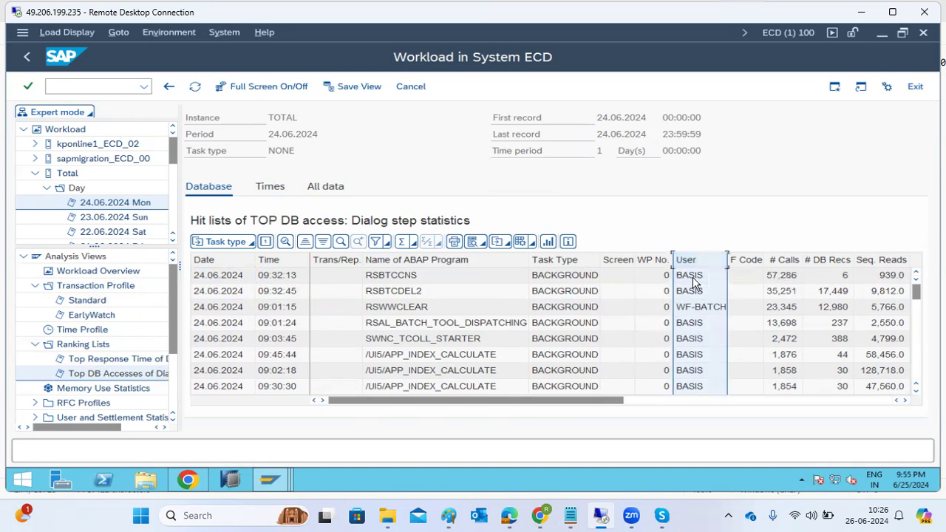
Open the User Profile analysis view and display the instances utilized by user BASIS.
click(34, 417)
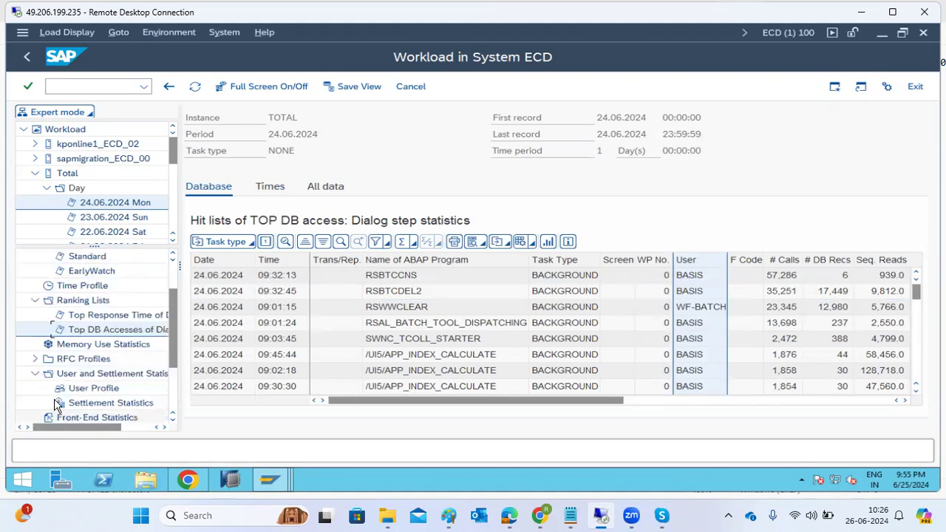
click(67, 394)
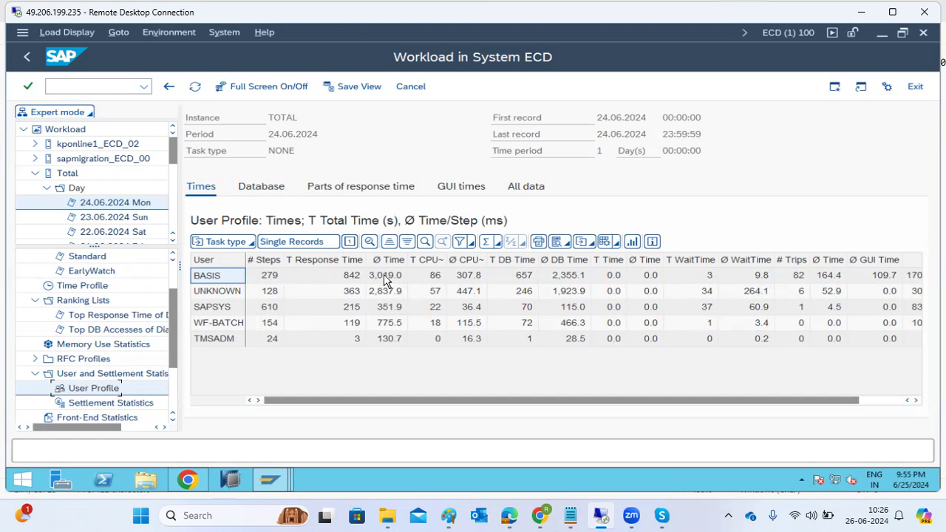
double_click(249, 281)
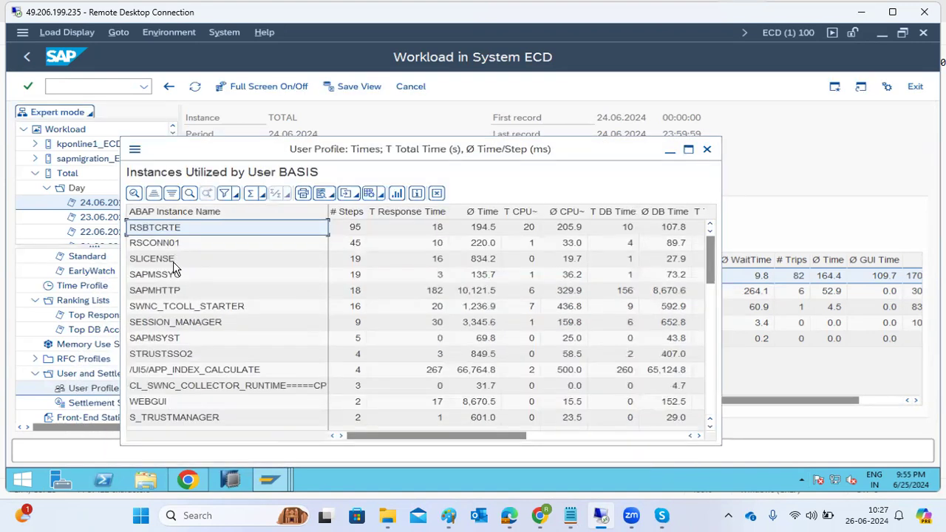
scroll(219, 338, down, 4)
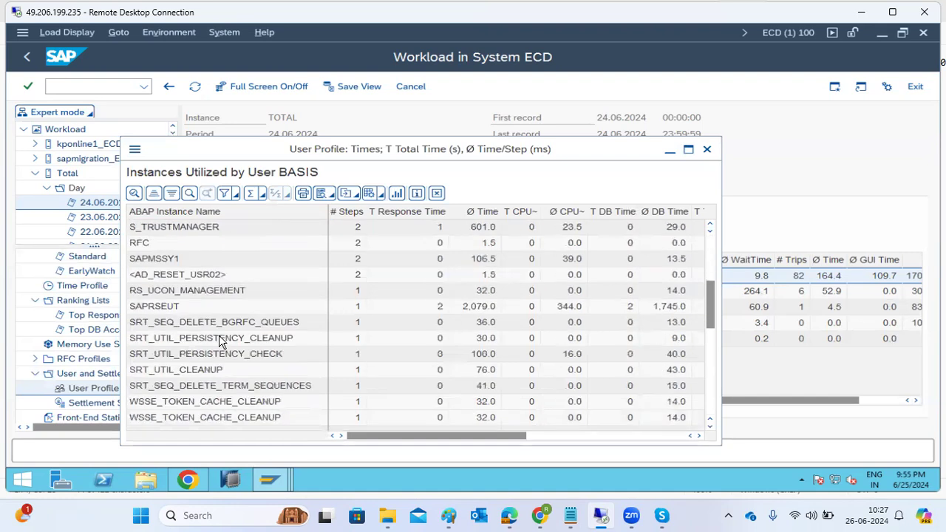
scroll(218, 340, down, 7)
scroll(218, 340, up, 10)
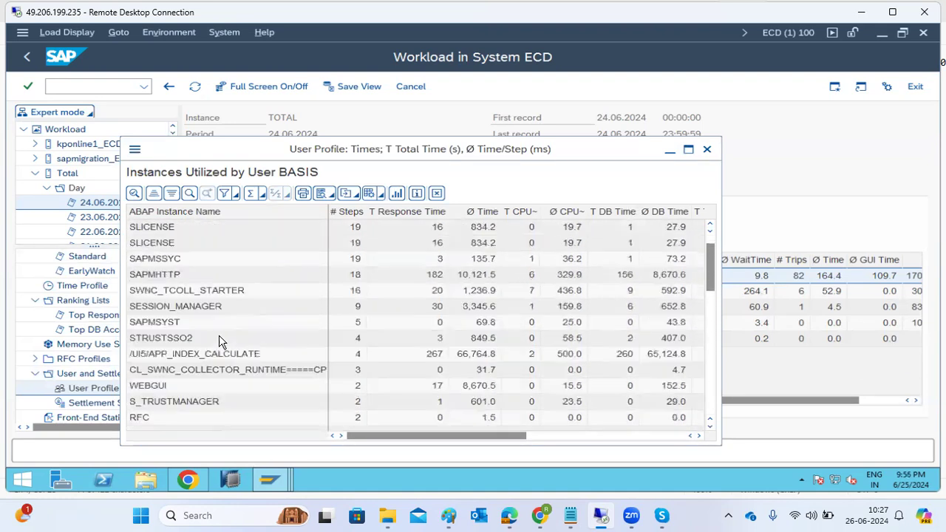
scroll(219, 340, up, 1)
Sort the instances utilized by BASIS by Ø Time in descending order, review the slowest entries, and close the list.
click(473, 215)
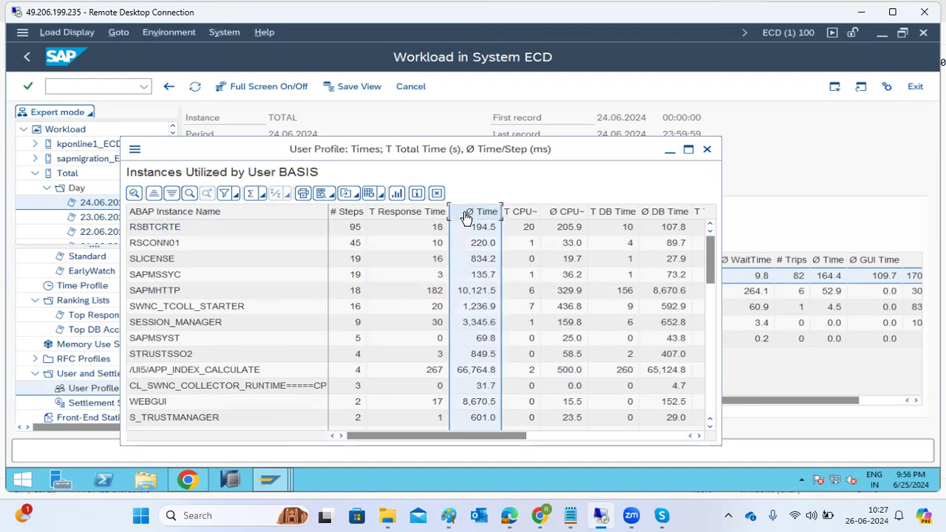
click(176, 197)
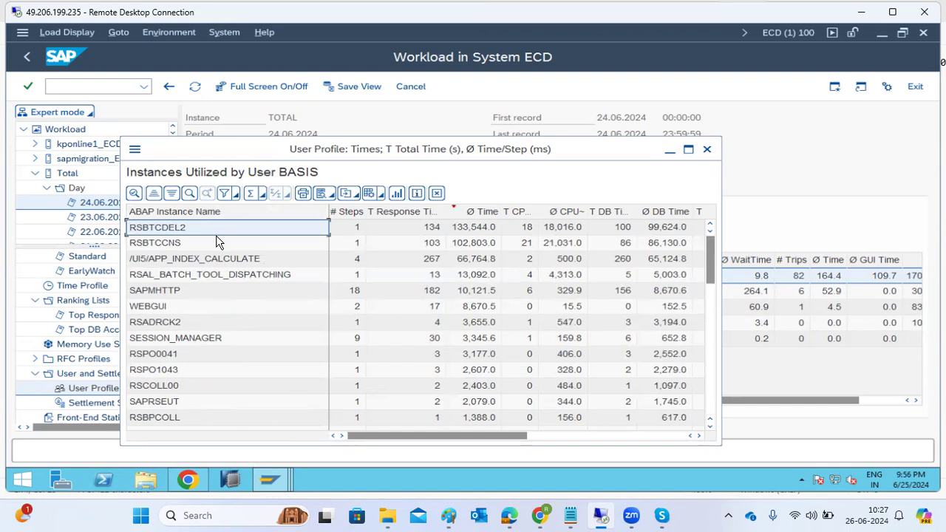
click(171, 309)
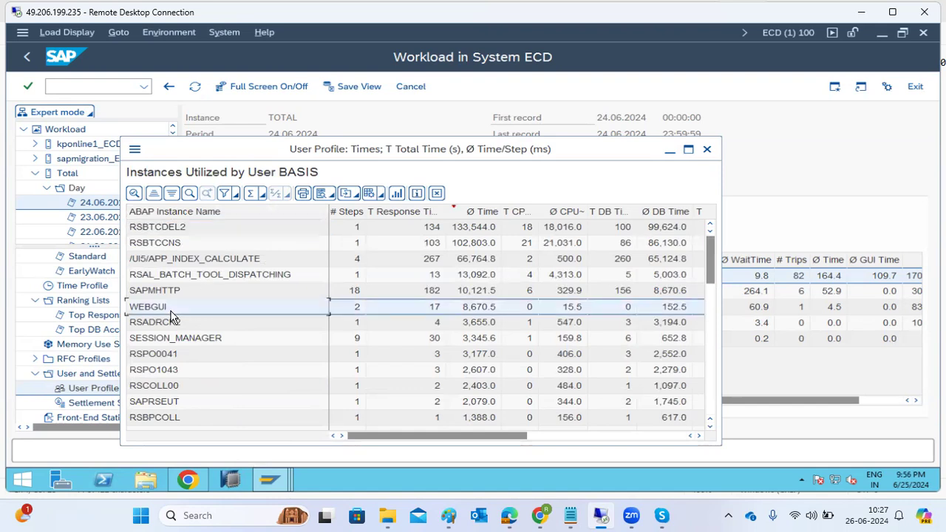
click(170, 354)
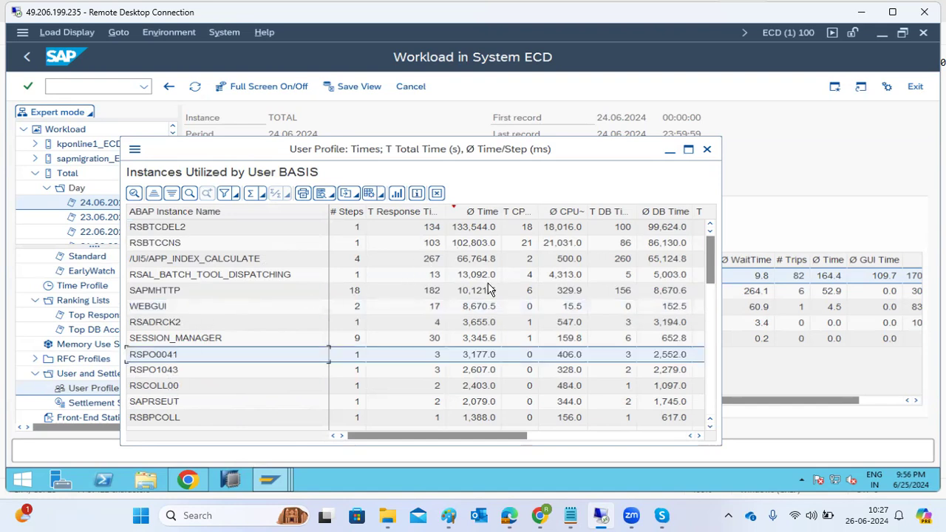
click(706, 150)
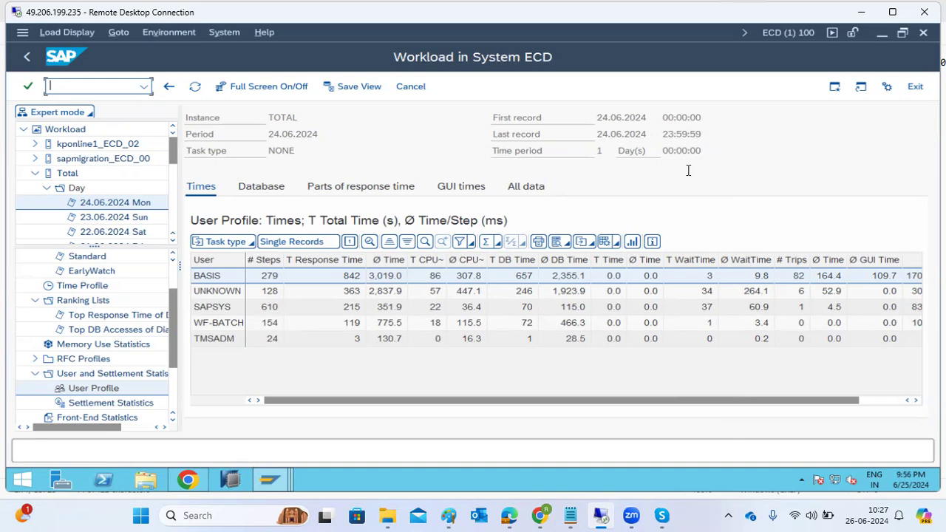
View the settlement statistics by client and the front-end statistics for the selected day.
click(106, 405)
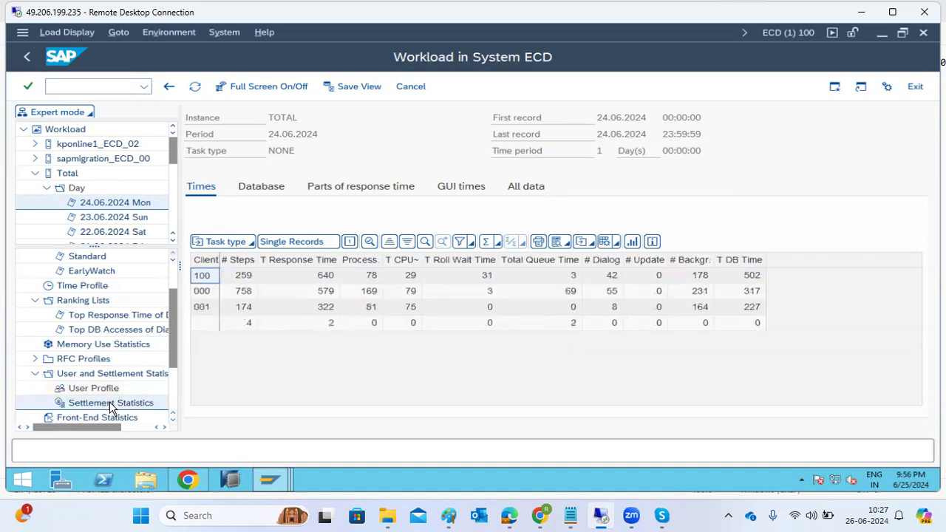
scroll(116, 372, down, 3)
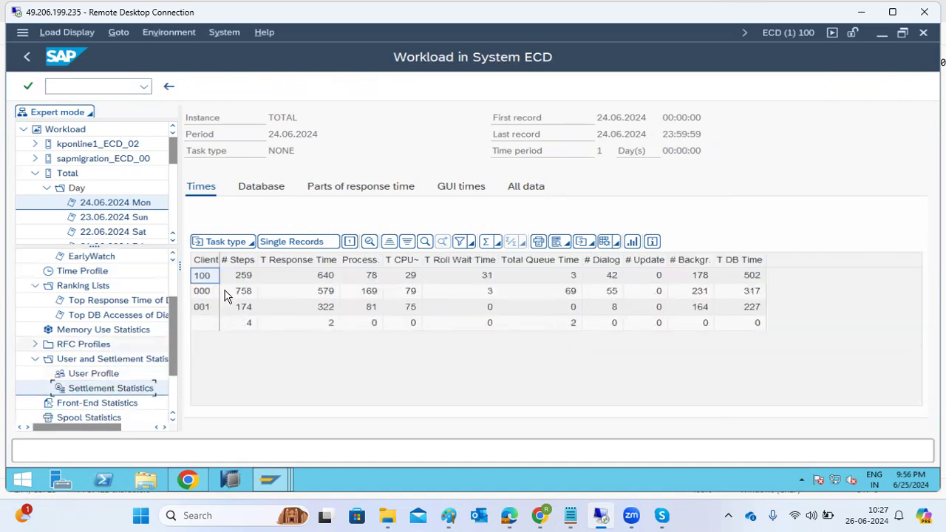
scroll(81, 377, down, 1)
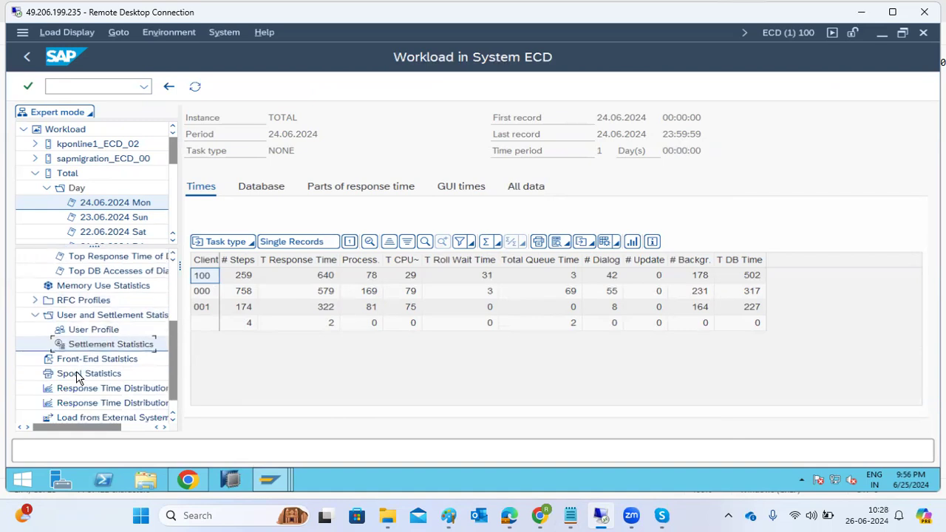
scroll(75, 363, down, 1)
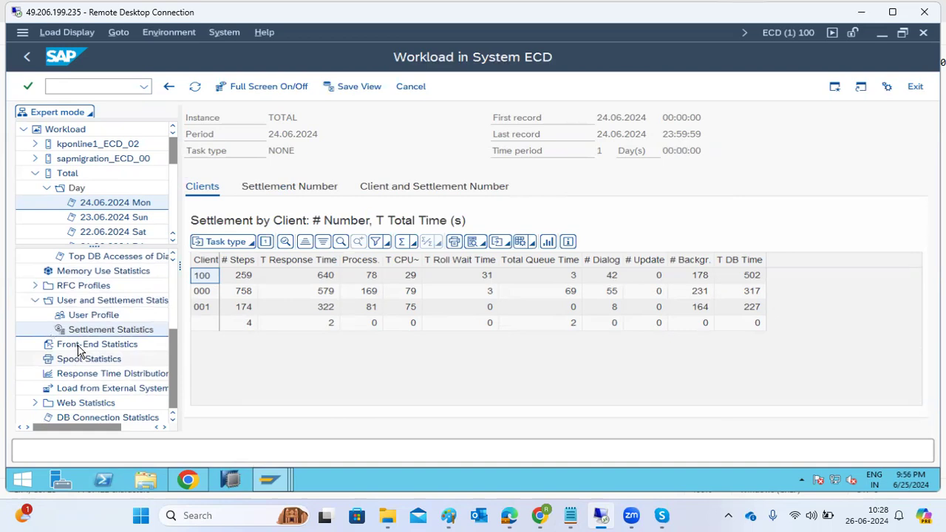
click(80, 352)
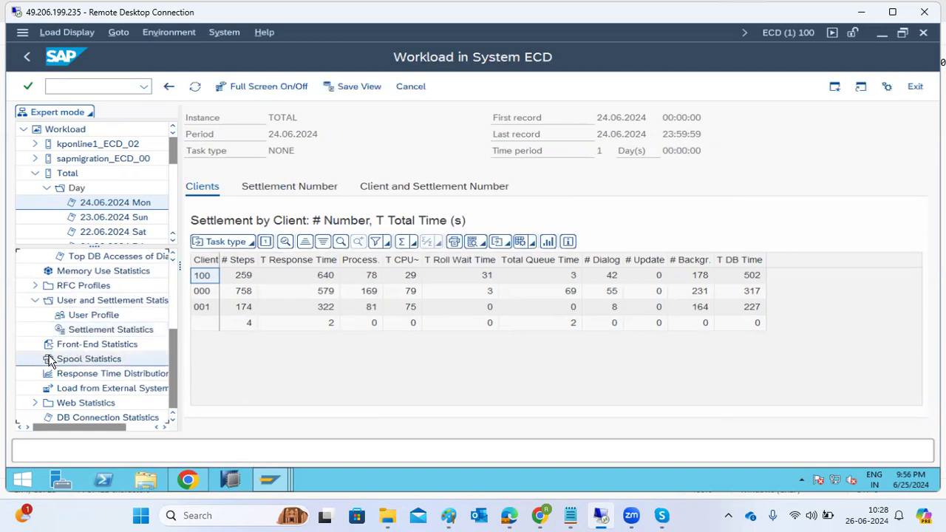
click(78, 350)
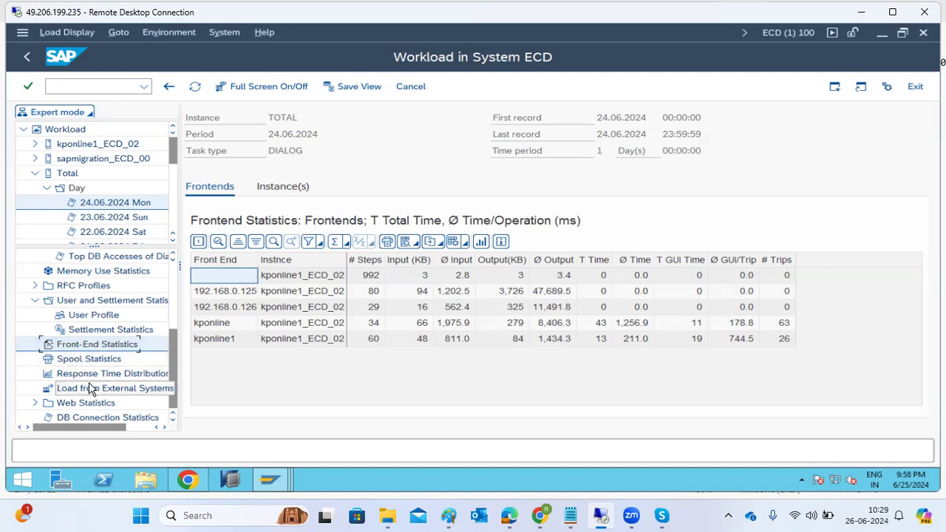
Review the standard transaction profile again and return to the front-end statistics.
scroll(81, 333, up, 5)
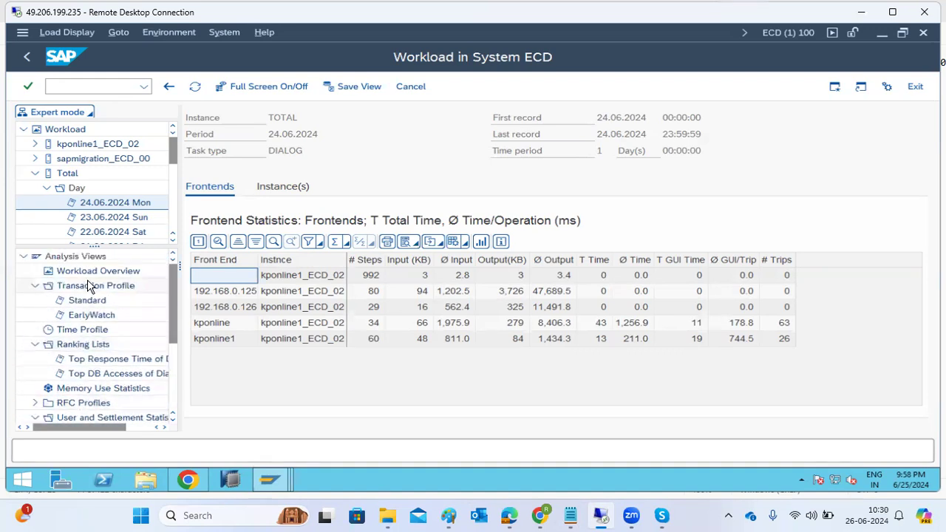
click(93, 209)
click(81, 301)
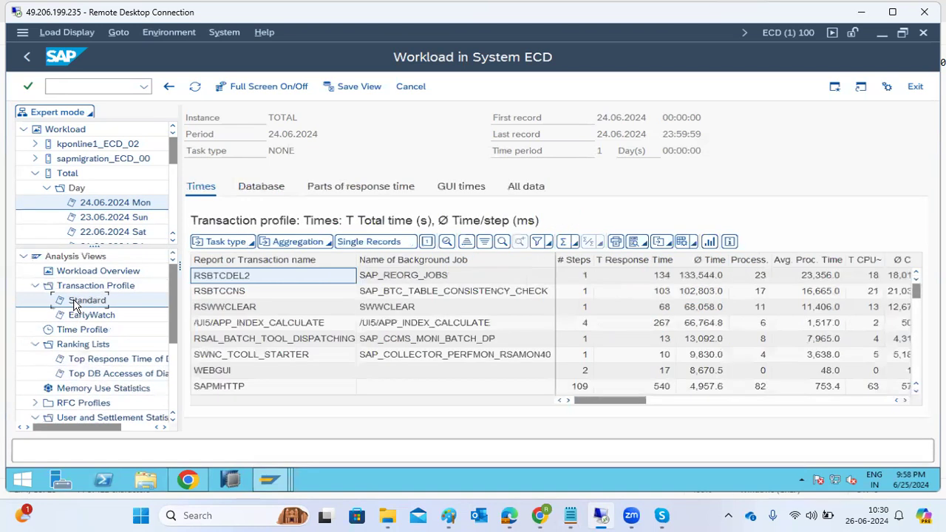
click(74, 302)
scroll(96, 301, down, 1)
scroll(95, 301, down, 3)
scroll(76, 186, up, 4)
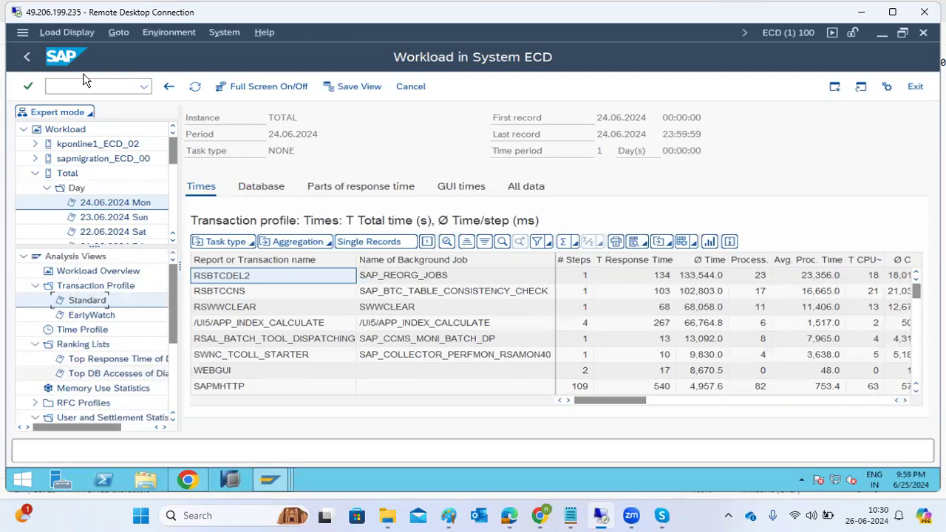
click(164, 87)
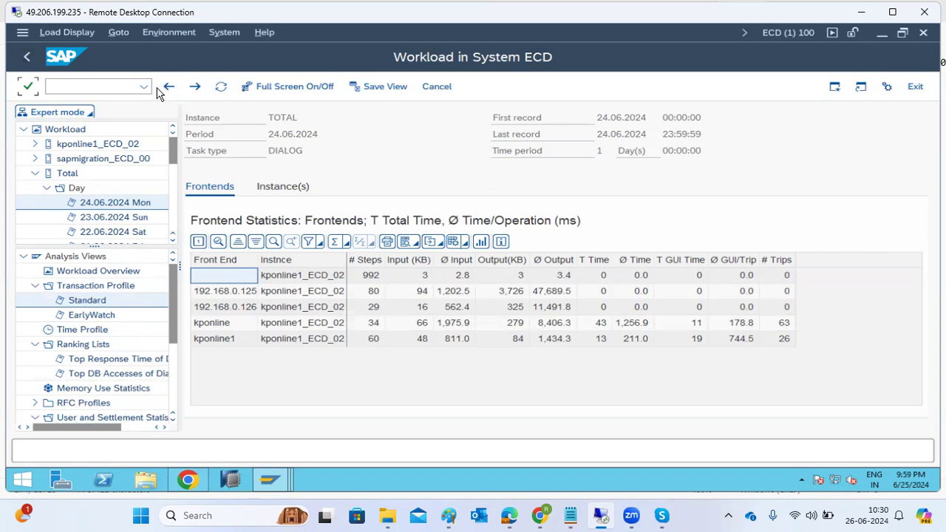
Leave the frontend statistics and end the ECD session with the command /nex.
click(164, 87)
click(28, 59)
click(28, 59)
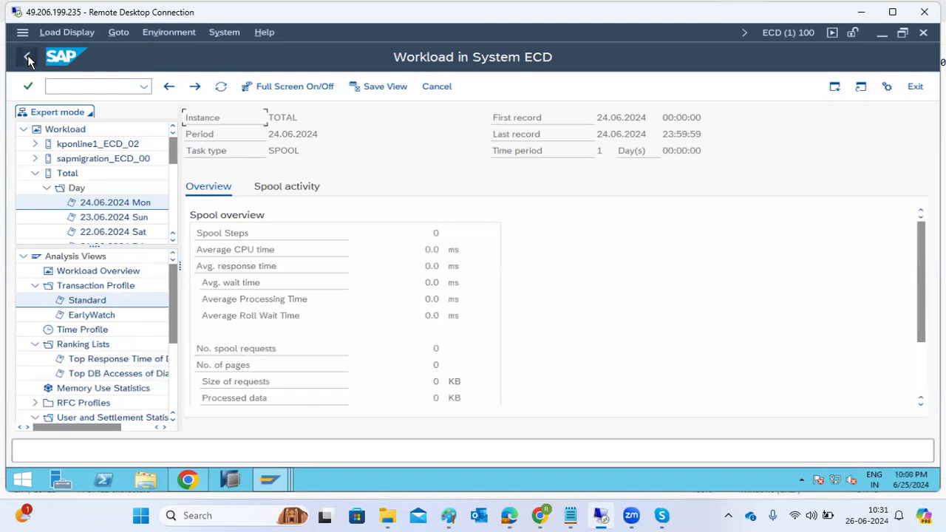
click(105, 88)
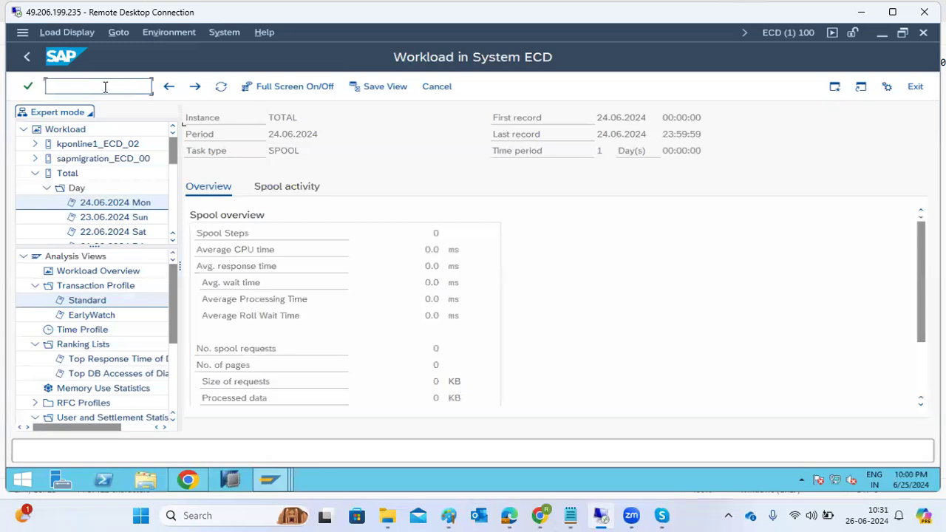
text(/nex)
key(Return)
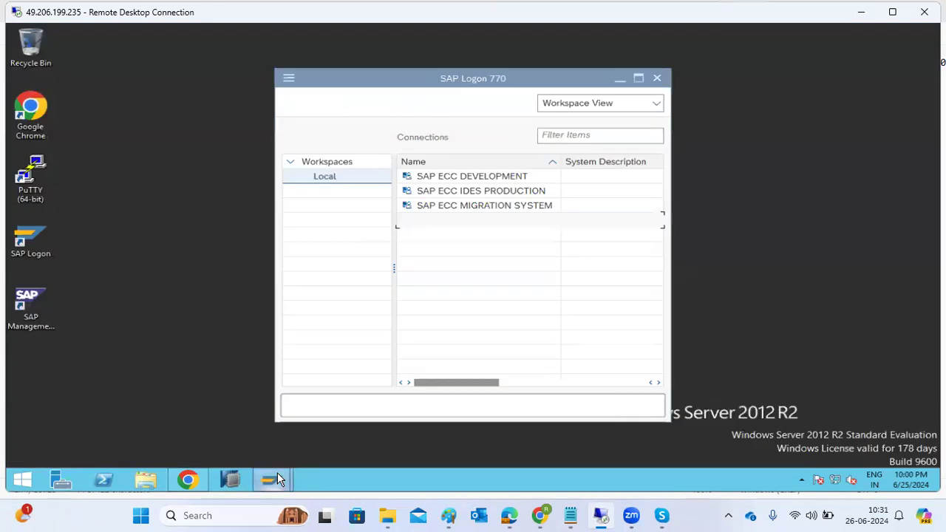
Exit the Define Background Job screen in the NW1 session and log off from that system.
mouse_move(278, 473)
click(302, 424)
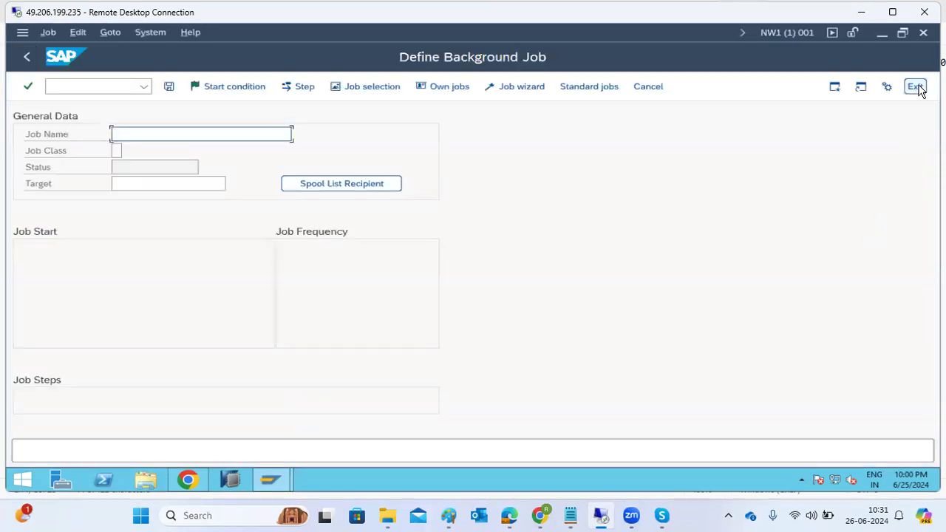
click(919, 87)
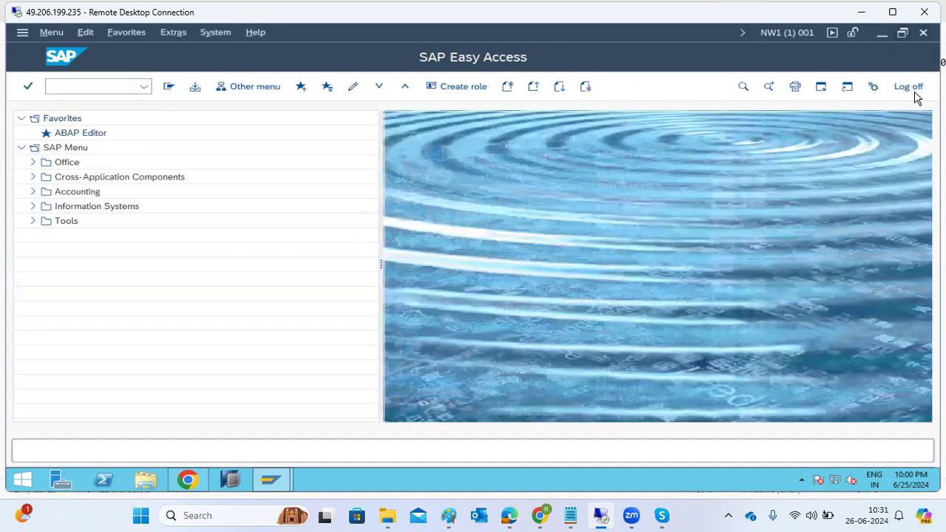
click(909, 87)
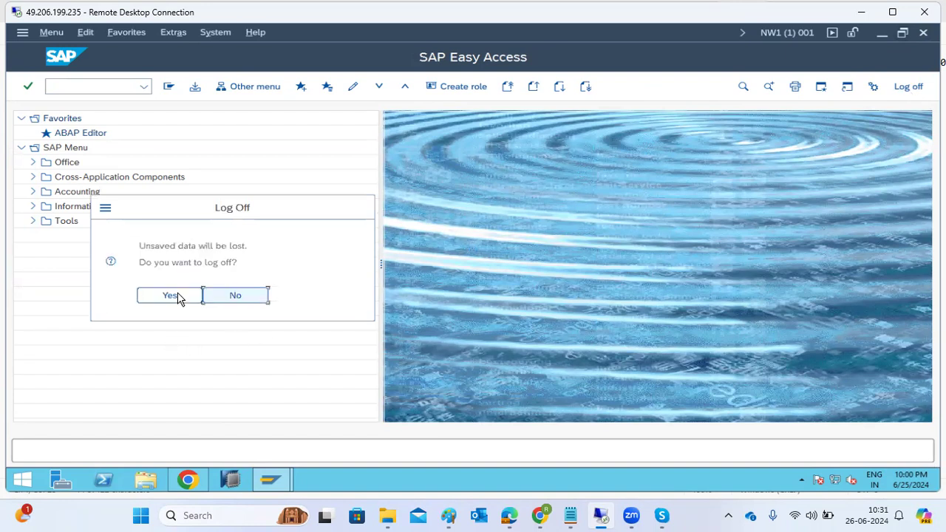
click(177, 296)
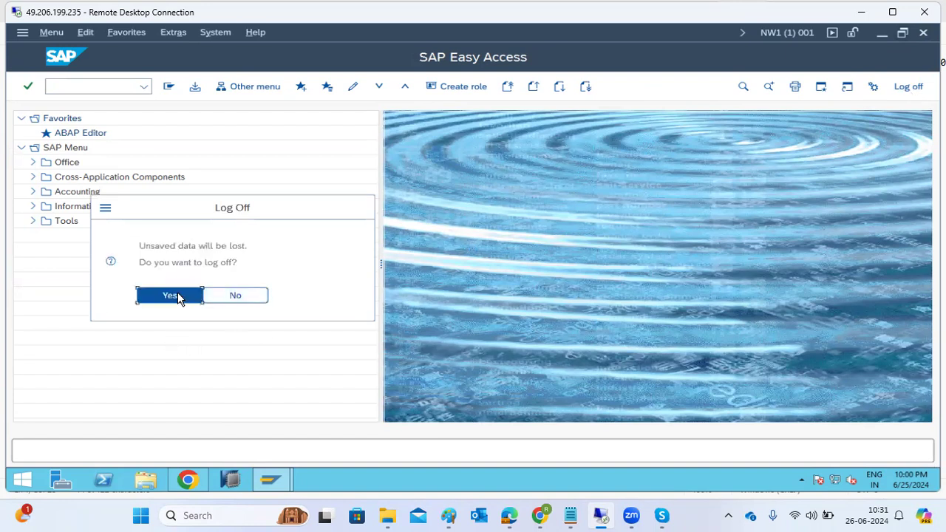
Switch to Paint and add the lines "ST04-" and "DB01" below the ST03/ST03n entry.
click(447, 515)
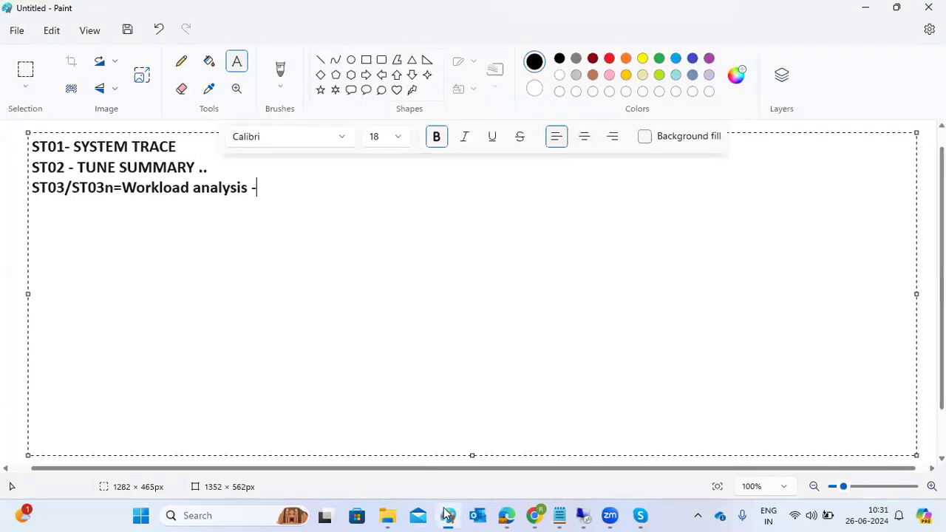
key(Return)
text(ST04)
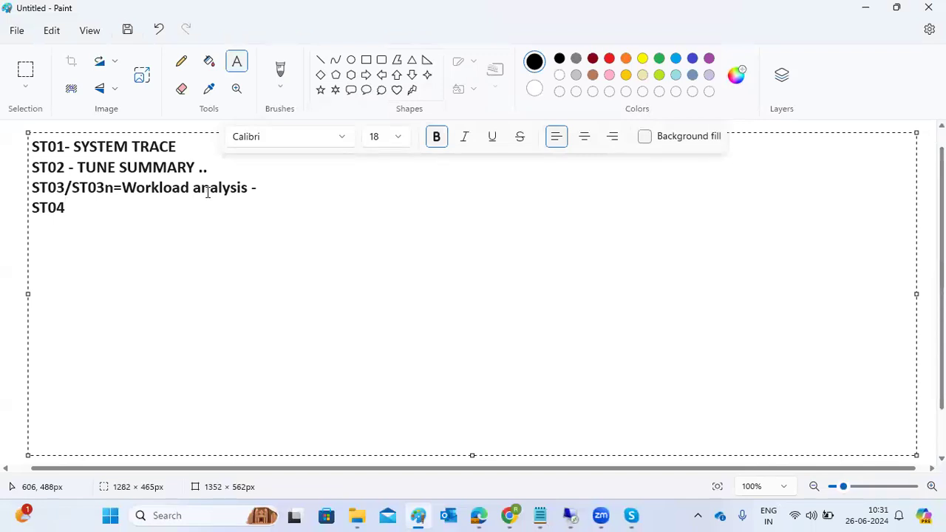
text(-)
key(Return)
text(Db)
key(BackSpace)
key(BackSpace)
text(DB01)
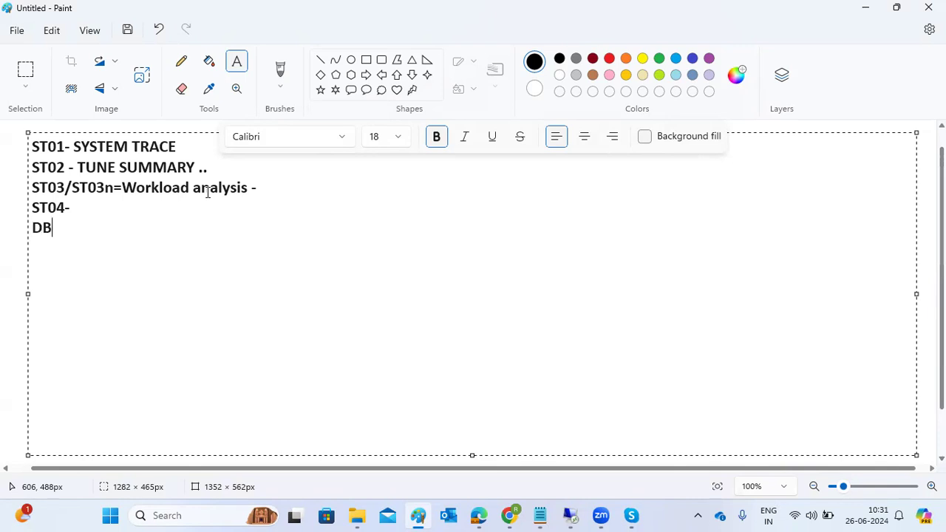
Add the lines DB02, Db13, DB12 and DBACOCKPIT to the transaction list, ending the last one with a row of dashes.
key(Return)
text(DB02)
key(Return)
text(Db13)
key(Return)
text(DB12)
key(Return)
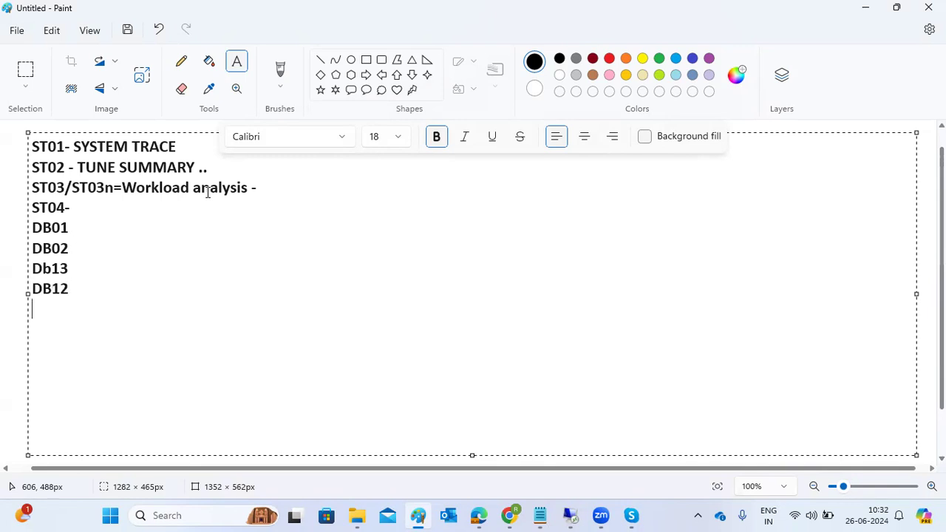
text(D)
key(BackSpace)
text(DBACOCKPIT)
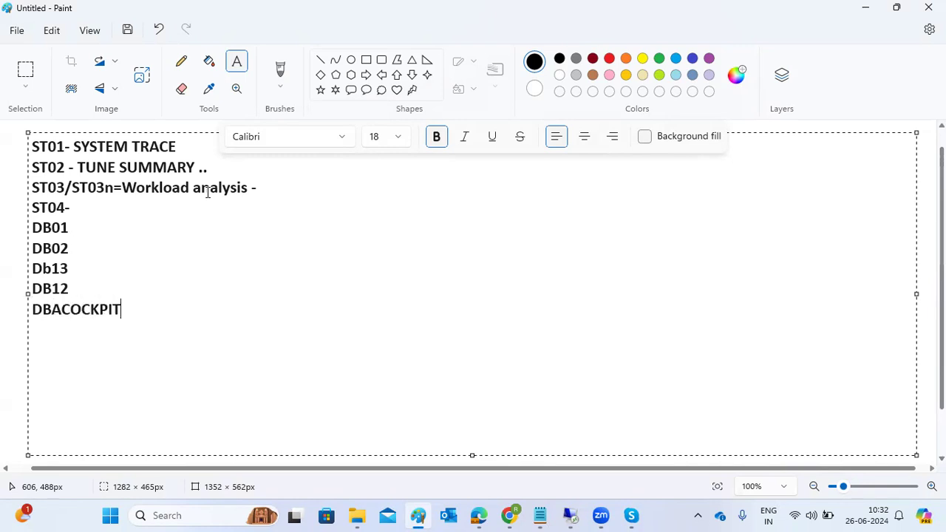
text( ----------------------------------)
Highlight the ST04 to DB12 entries in the notes, followed by DBACOCKPIT and its row of dashes.
mouse_move(39, 208)
mouse_down()
mouse_move(70, 249)
mouse_move(77, 288)
mouse_move(32, 229)
mouse_move(33, 208)
mouse_up()
click(76, 288)
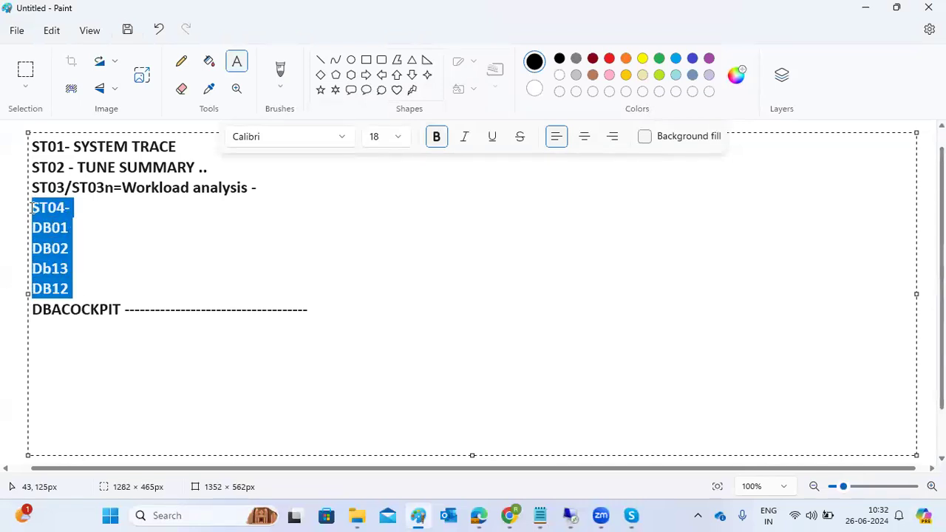
drag(124, 309, 33, 324)
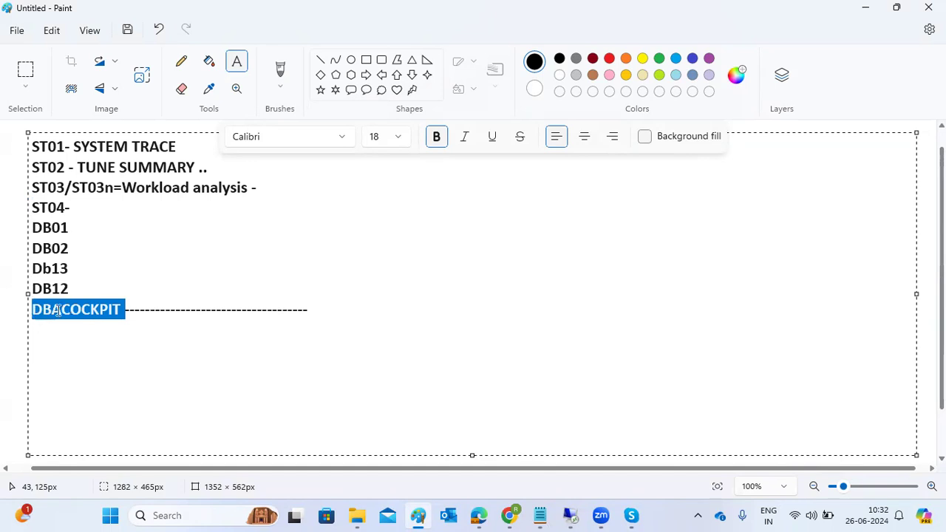
click(140, 308)
drag(125, 309, 319, 314)
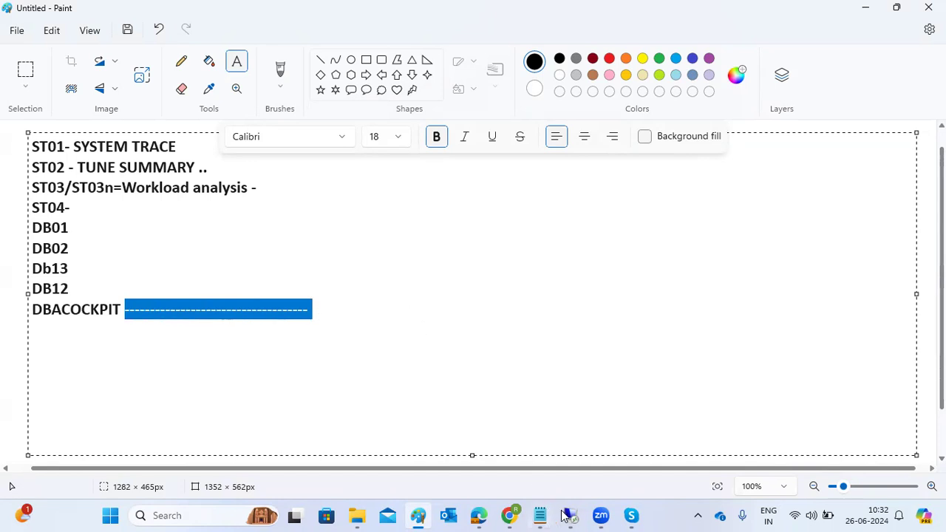
Switch to SAP Logon, log on to SAP ECC IDES PRODUCTION client 800 as basis with the account password, and start transaction ST04.
click(569, 515)
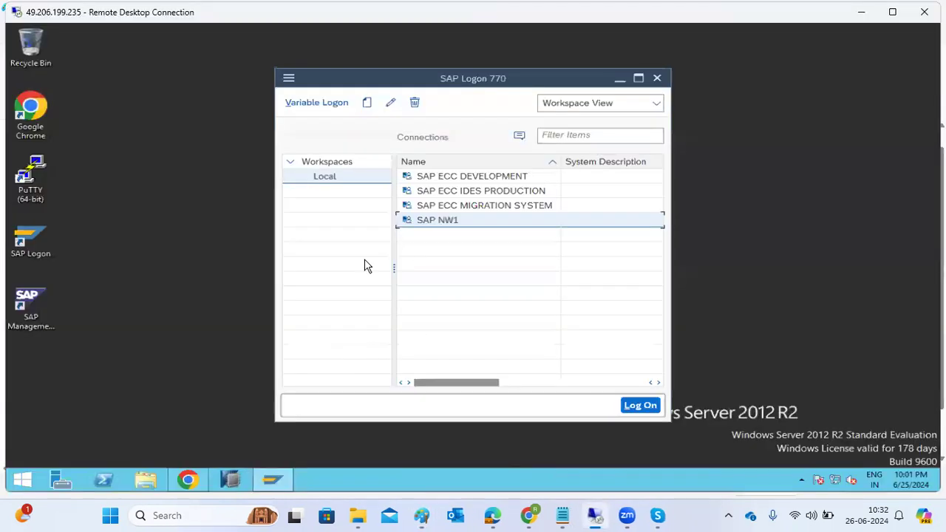
double_click(472, 194)
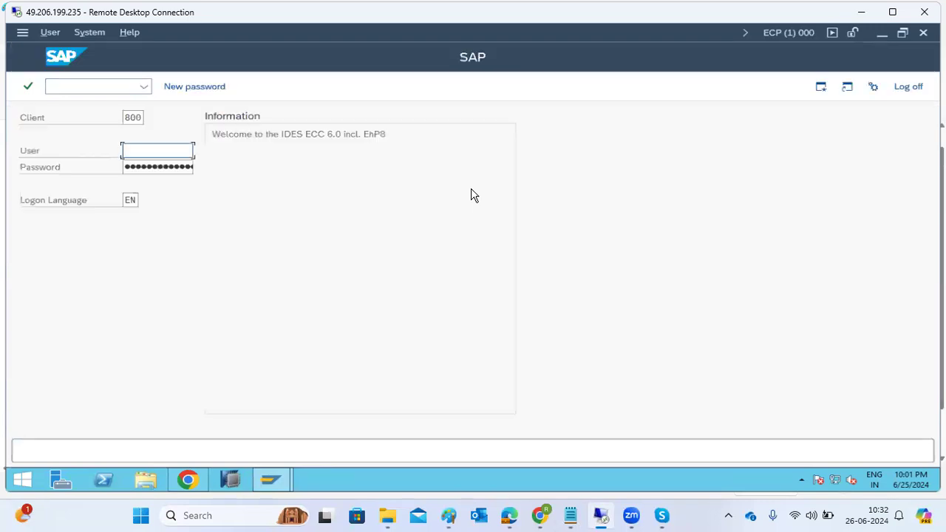
text(basis)
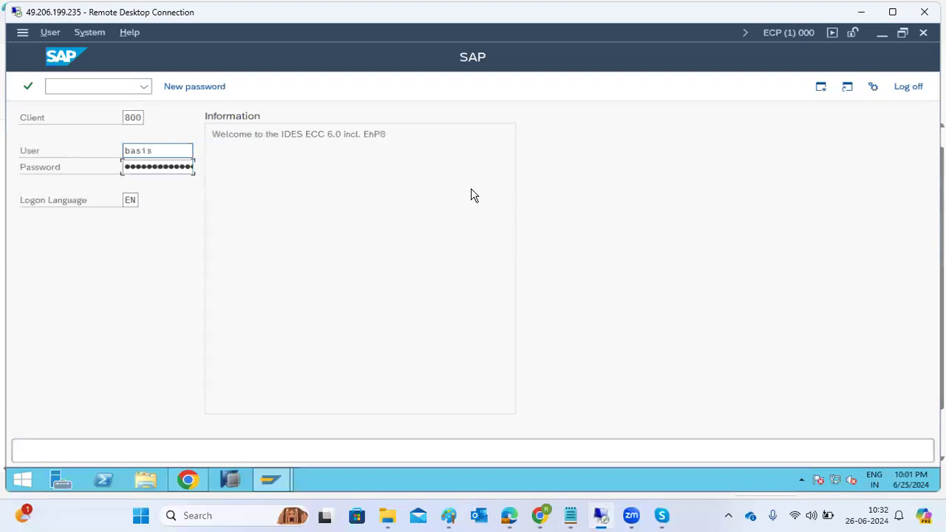
key(Tab)
text(*********)
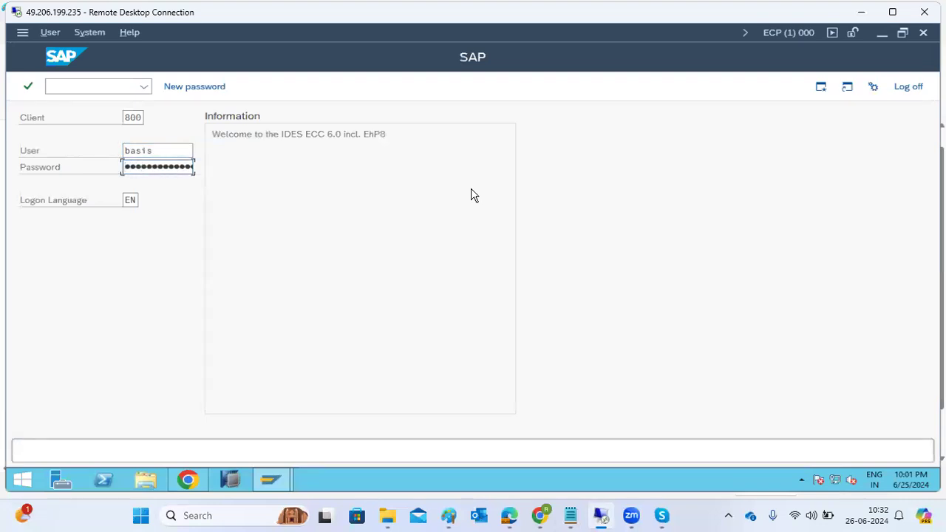
key(Return)
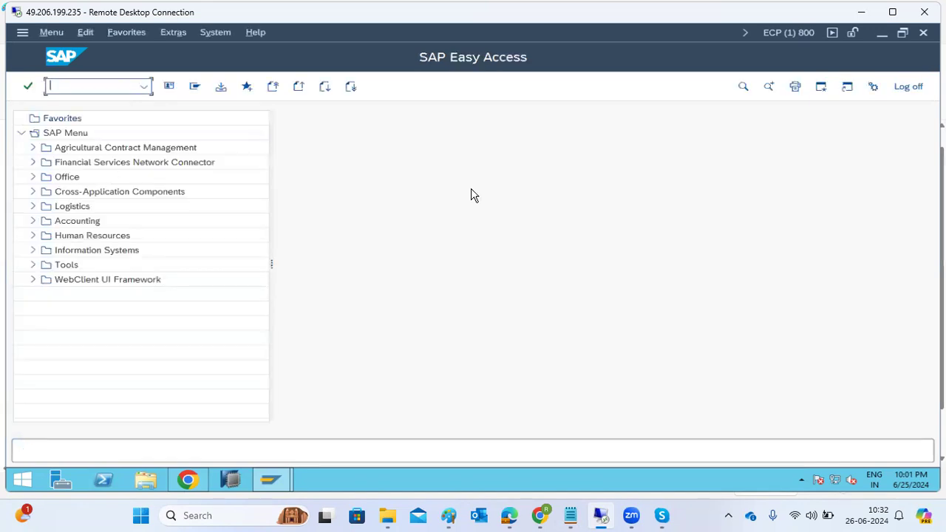
text(st04)
key(Return)
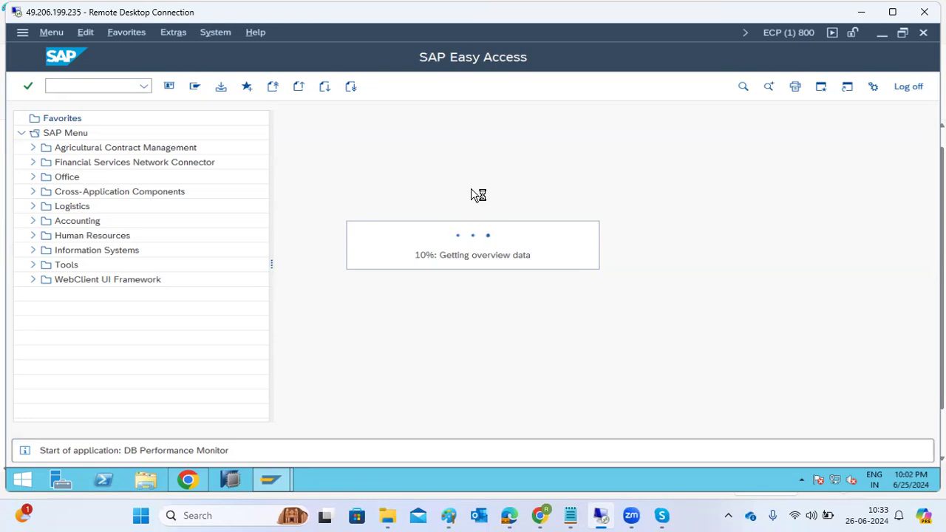
Log on to SAP ECC DEVELOPMENT client 100 as basis with the account password and dismiss the license information.
click(272, 478)
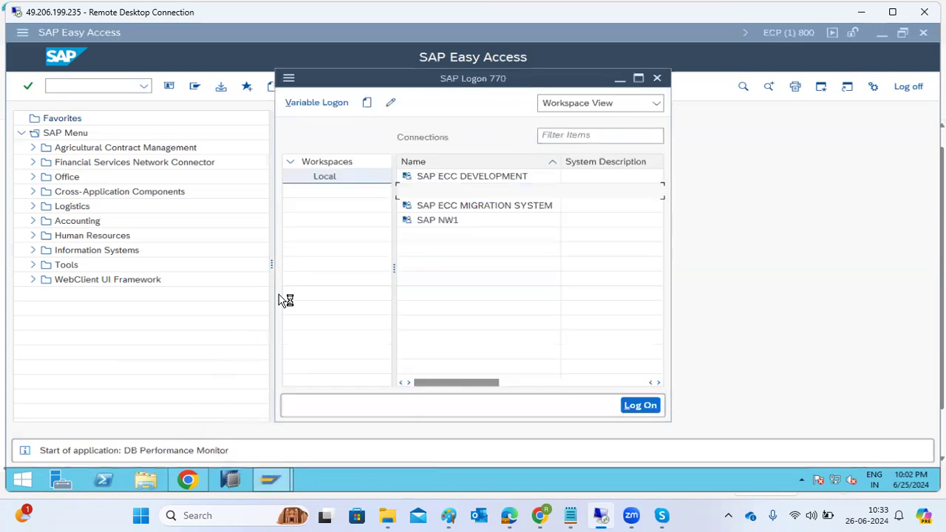
click(454, 189)
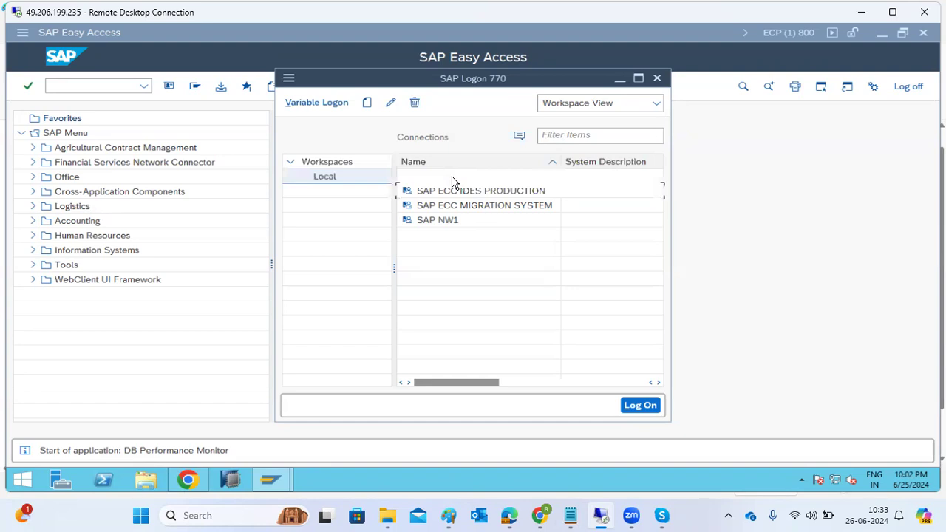
click(455, 178)
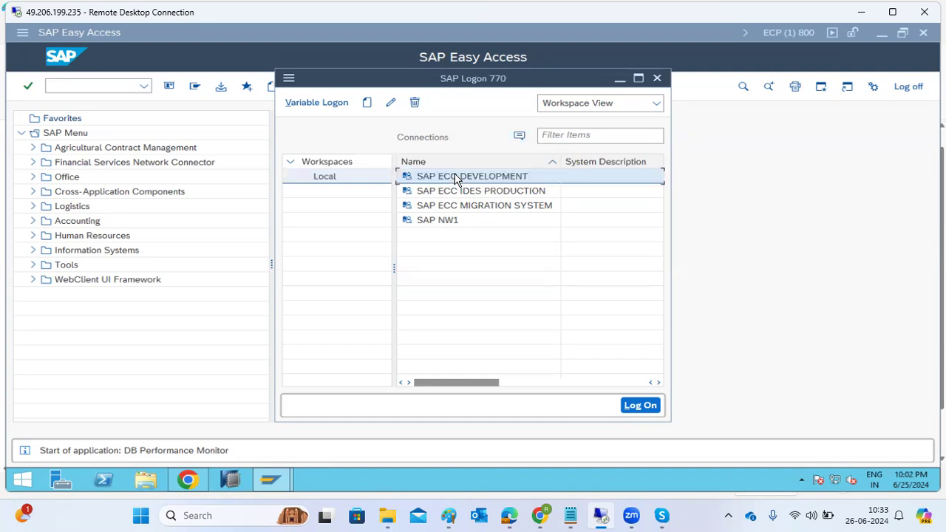
double_click(455, 177)
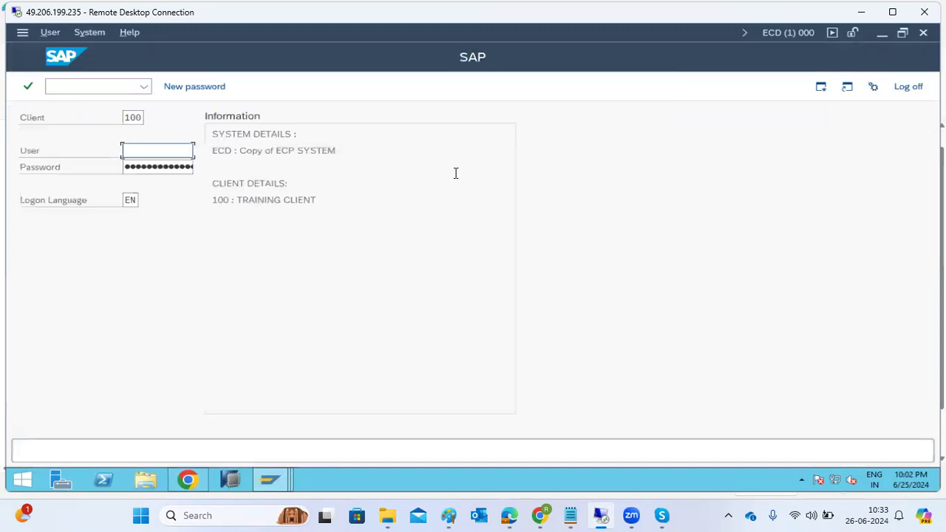
text(basis)
key(Tab)
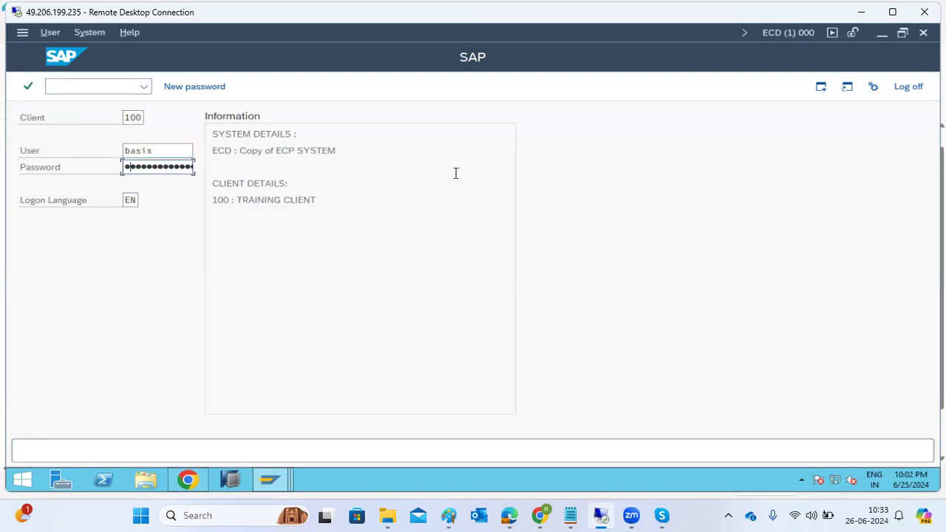
key(Return)
click(283, 483)
click(392, 449)
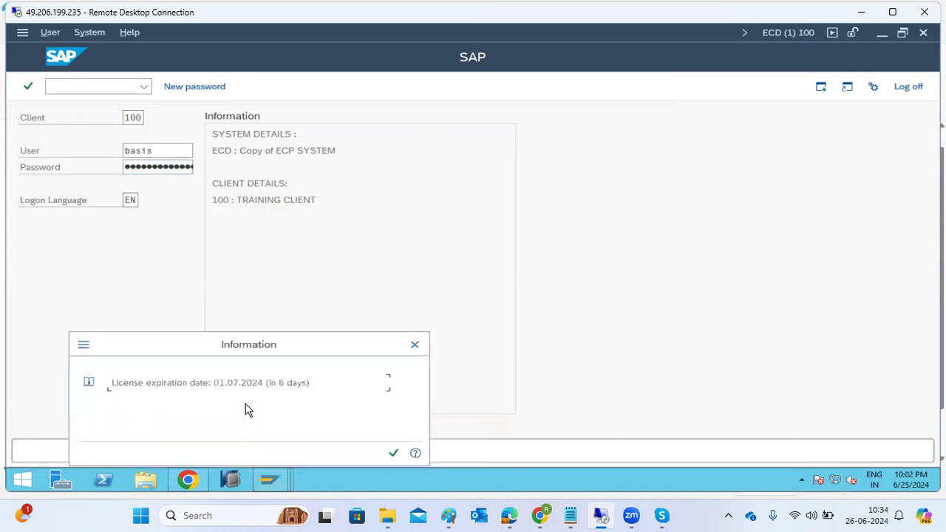
click(394, 452)
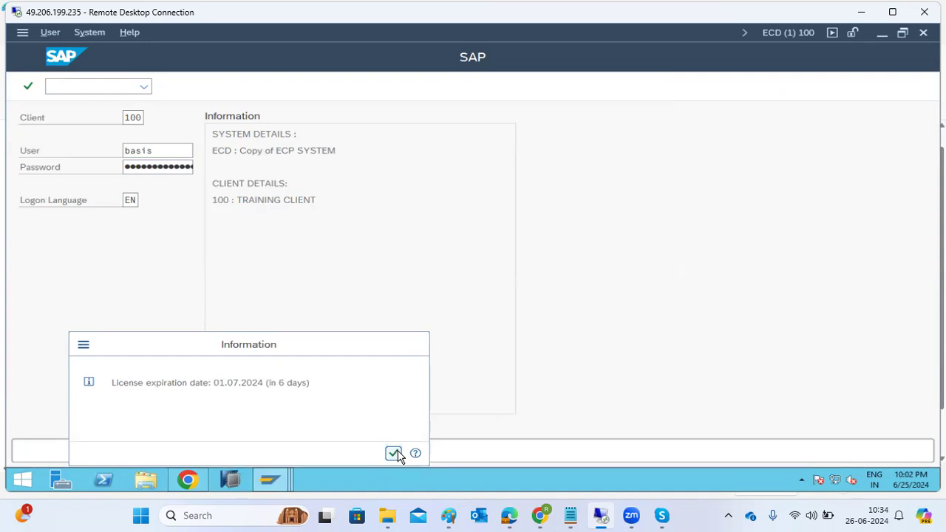
Return to the SQL Server Performance Analysis overview of system ECP and collapse the Performance folder.
click(271, 481)
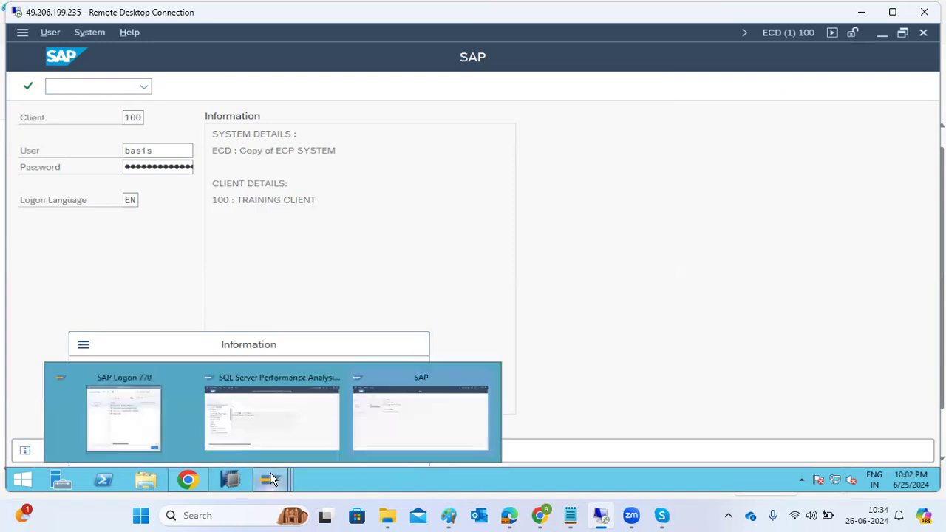
click(288, 416)
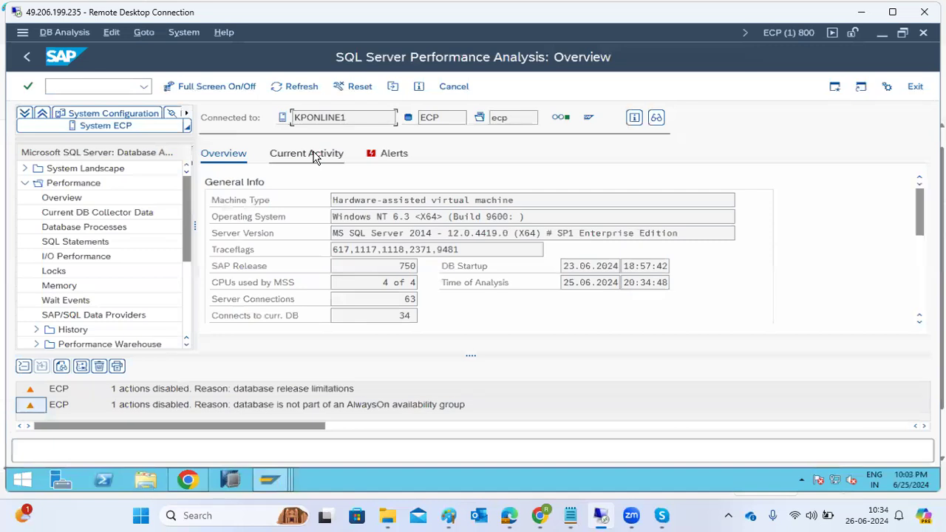
click(25, 184)
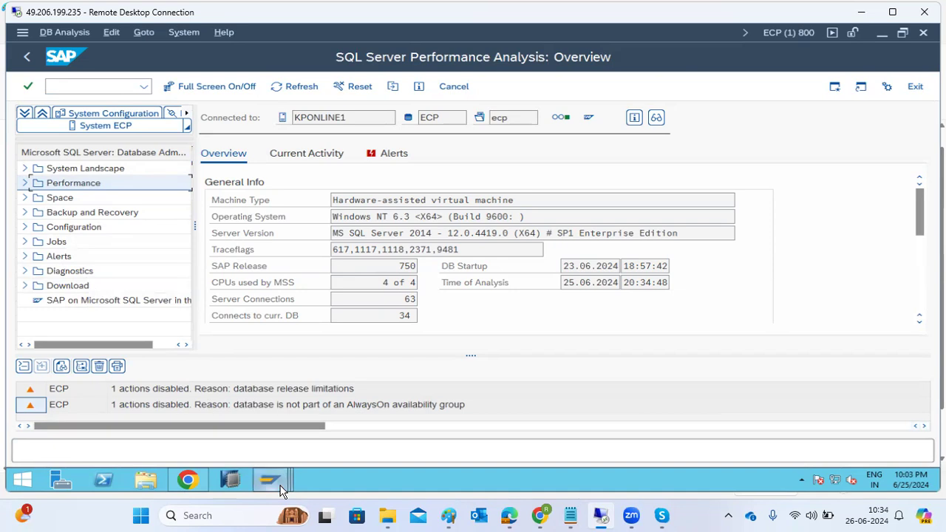
Switch to the ECD session and start transaction DB01 to analyze exclusive lock waits.
mouse_move(281, 487)
click(383, 426)
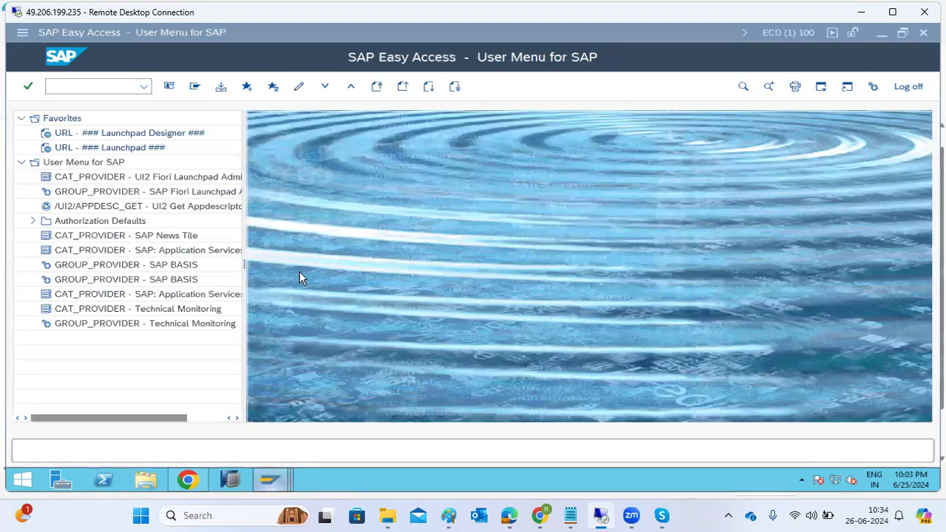
text(db)
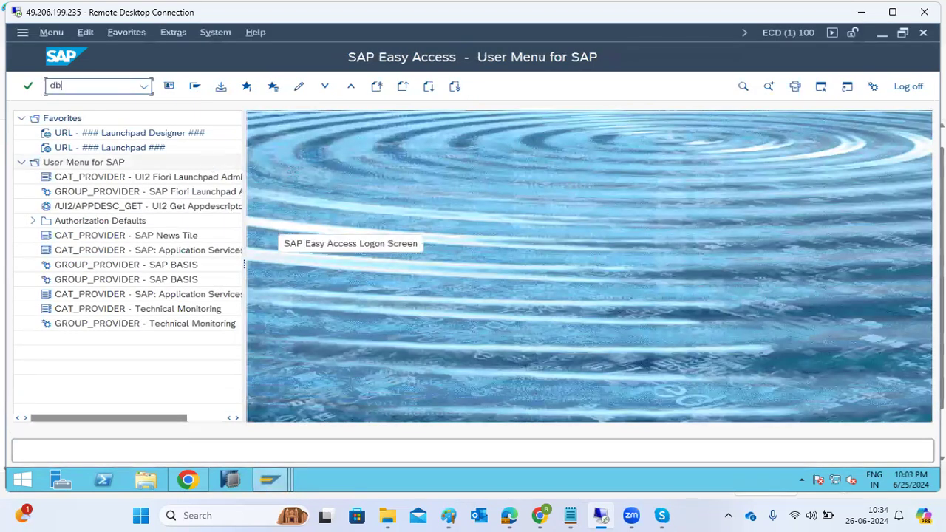
key(Return)
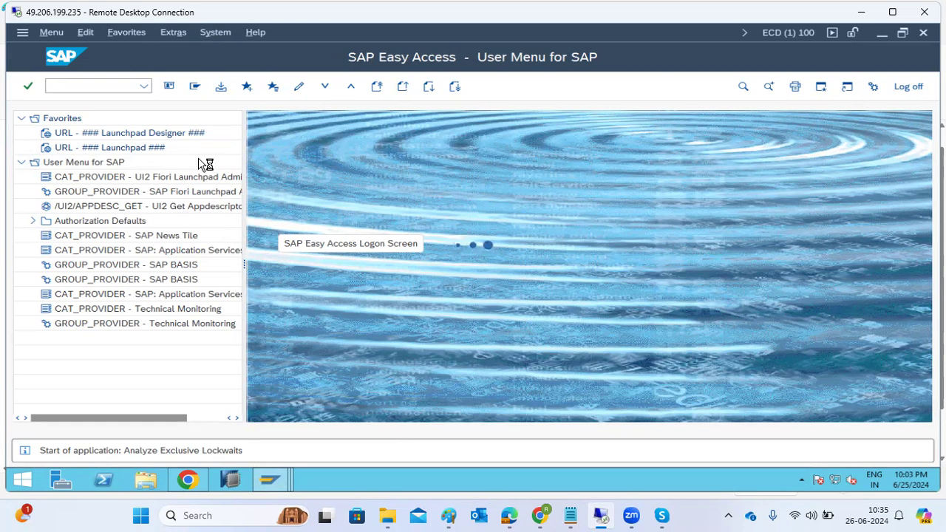
Switch to Paint and add the descriptions "DB locks" to DB01 and "DB performance monitor" to ST04 in the notes.
click(448, 515)
click(81, 232)
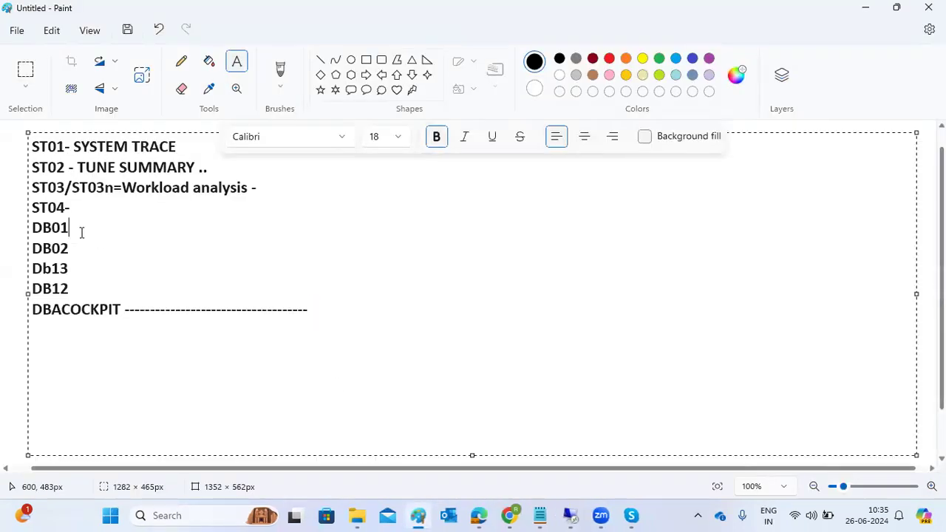
text(- DB locks)
click(139, 204)
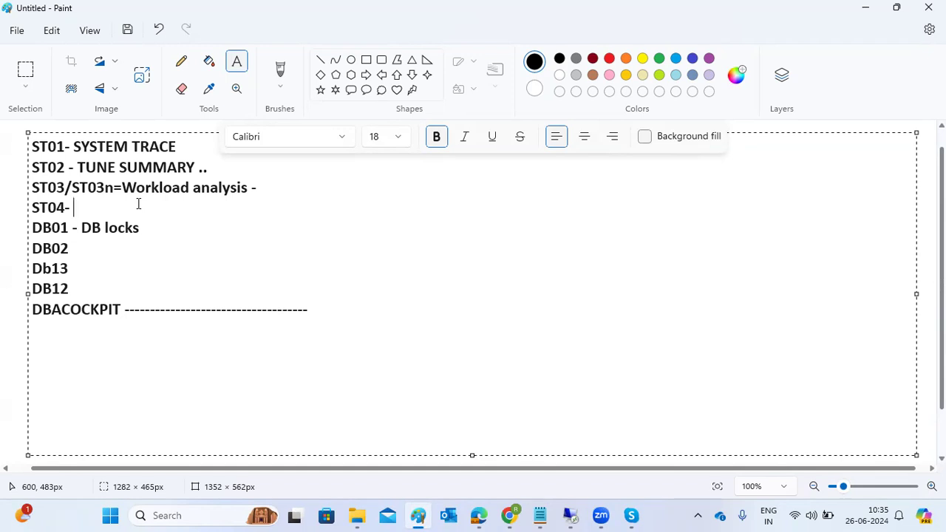
text(DN)
key(BackSpace)
key(BackSpace)
text(B perof)
text(rmance monitor)
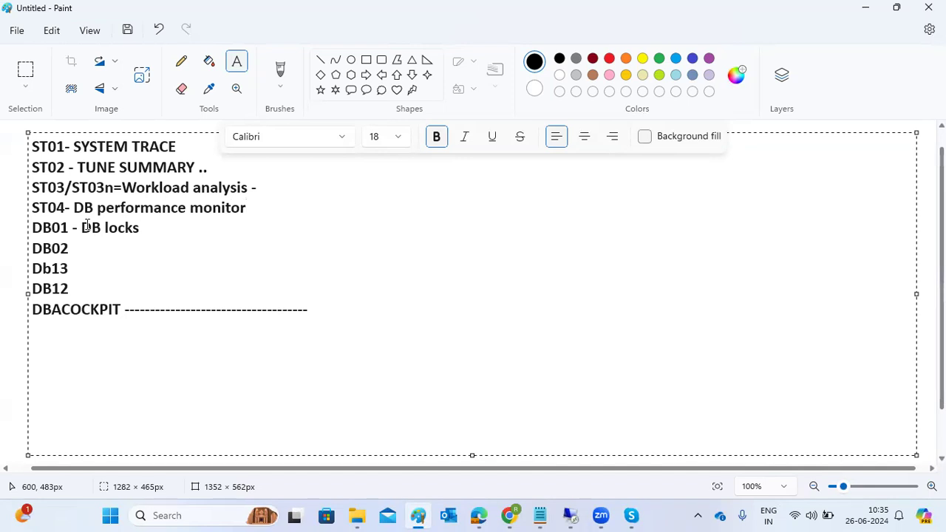
Note "SPACE" for DB02, "DBA planning calender" for Db13 and "Backup history" for DB12, and highlight the lines from ST04 to DB12.
text(-SPACE)
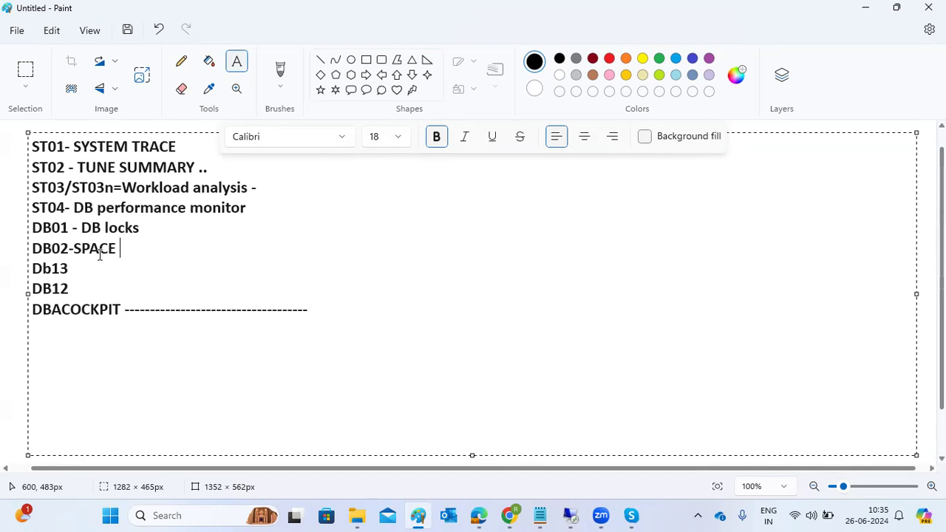
text(-DBA planning claen)
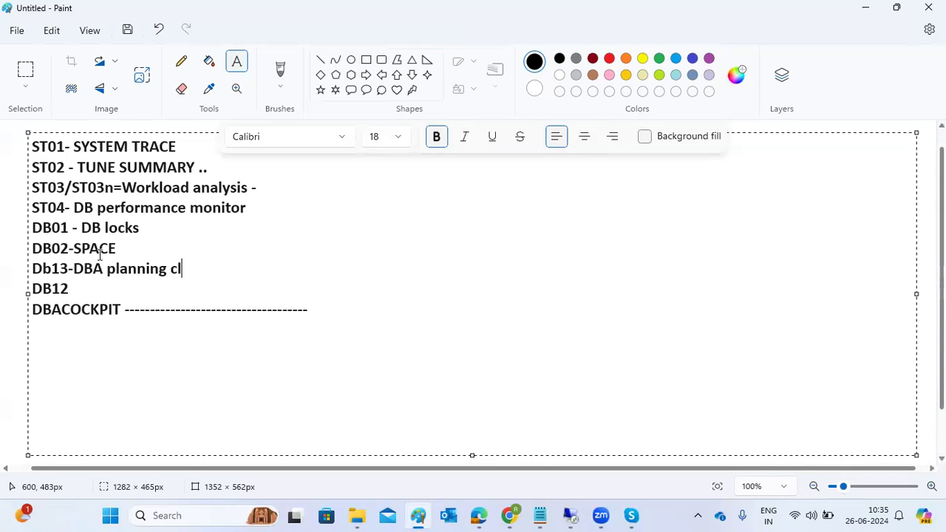
key(BackSpace)
key(BackSpace)
key(BackSpace)
key(BackSpace)
text(alender DB12)
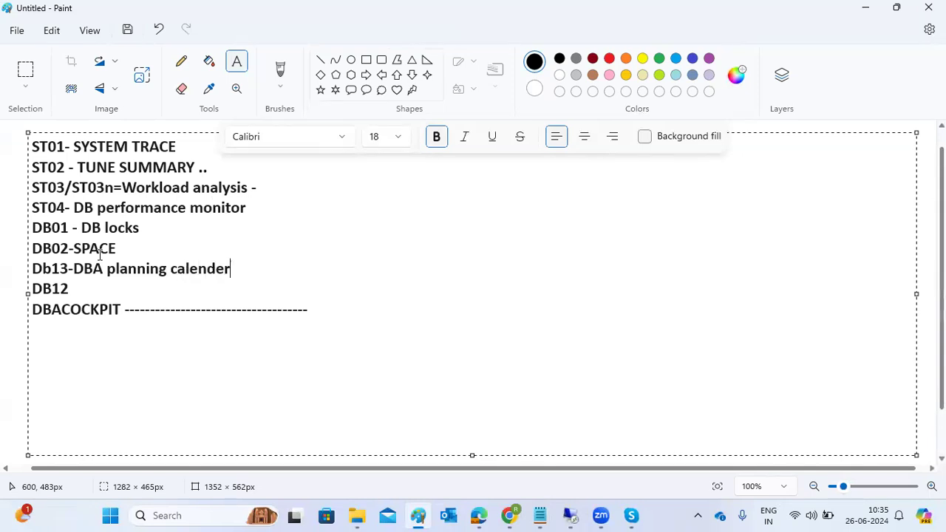
text(-Back)
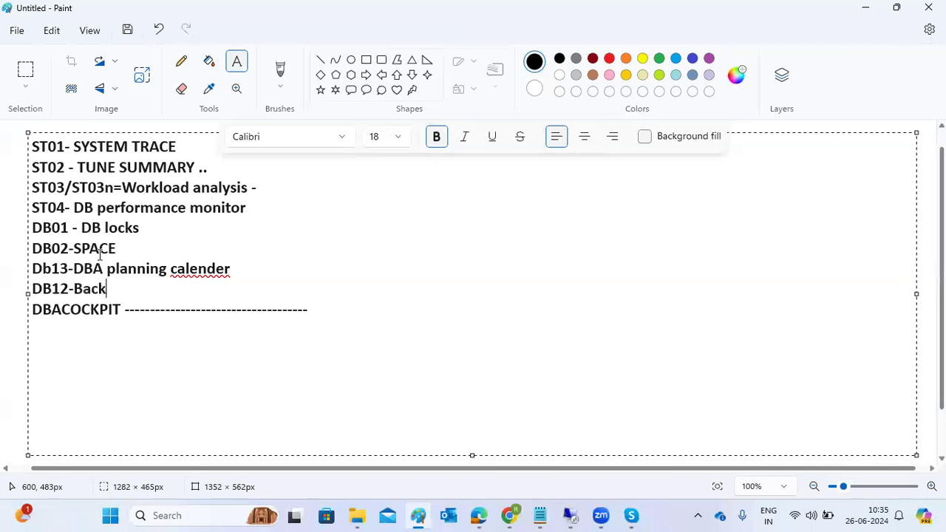
text(up history)
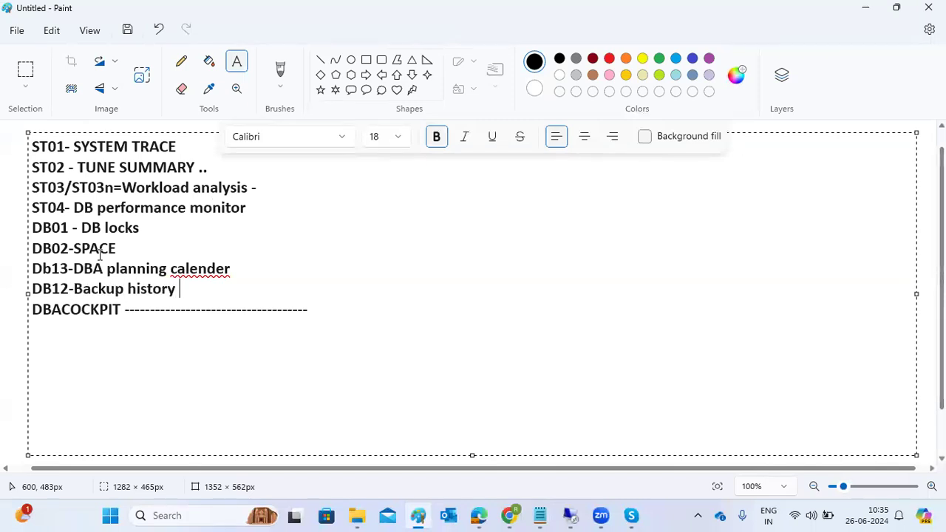
drag(188, 294, 29, 212)
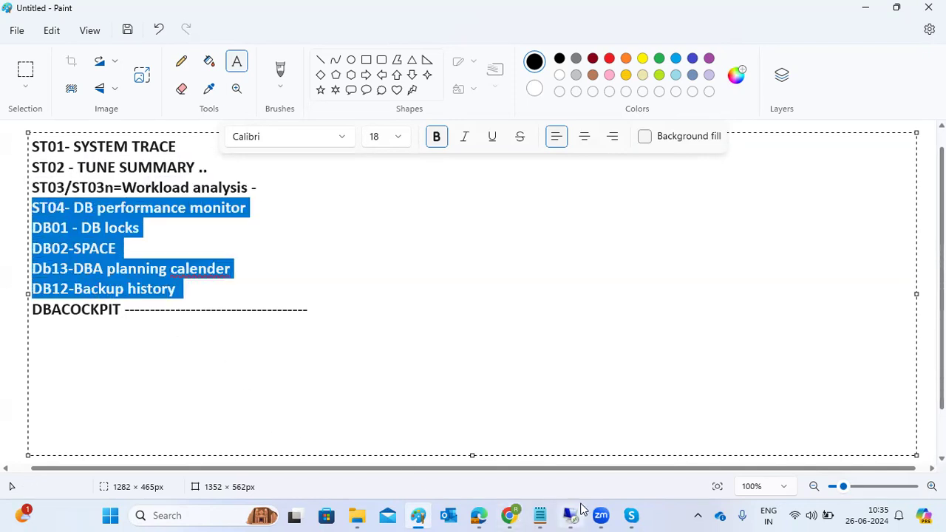
Return to the ECD session's Database Lock Overview, collapse the Performance folder and try to start transaction DB02.
click(572, 513)
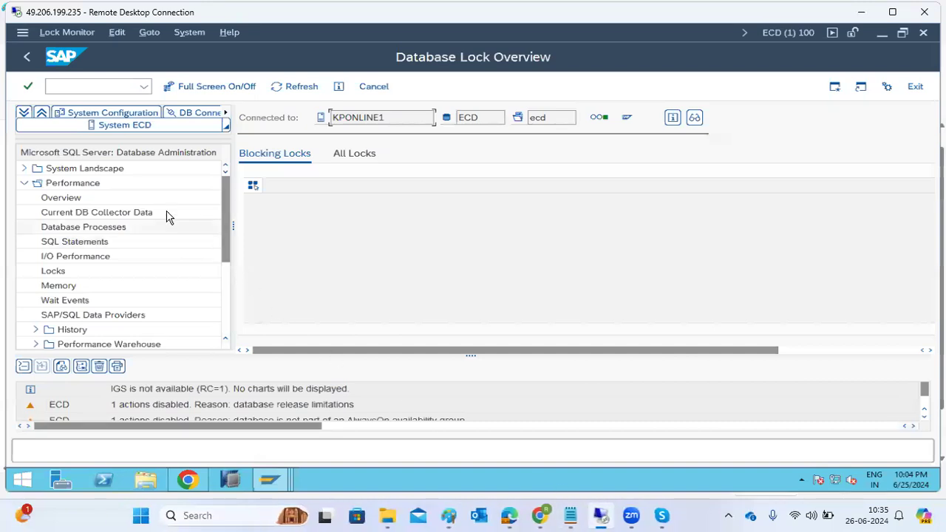
click(23, 185)
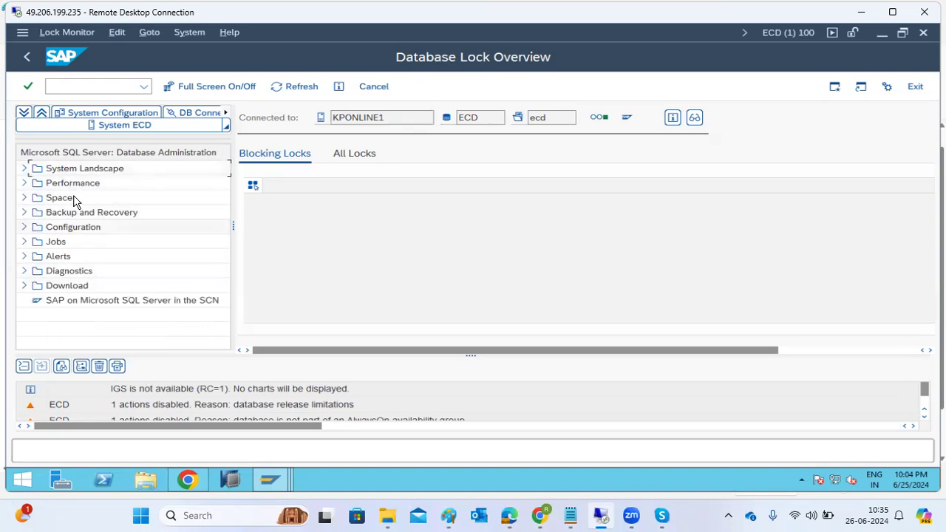
click(144, 87)
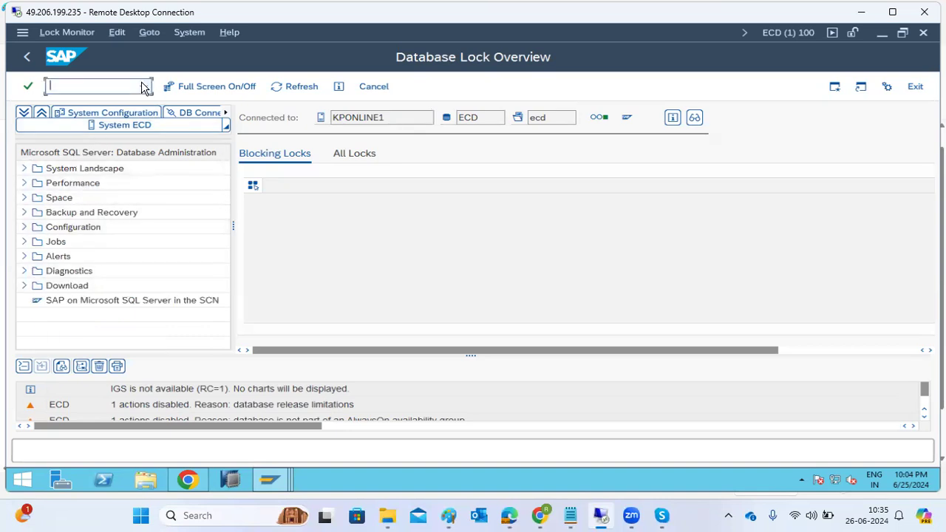
click(83, 87)
text(db02)
key(Return)
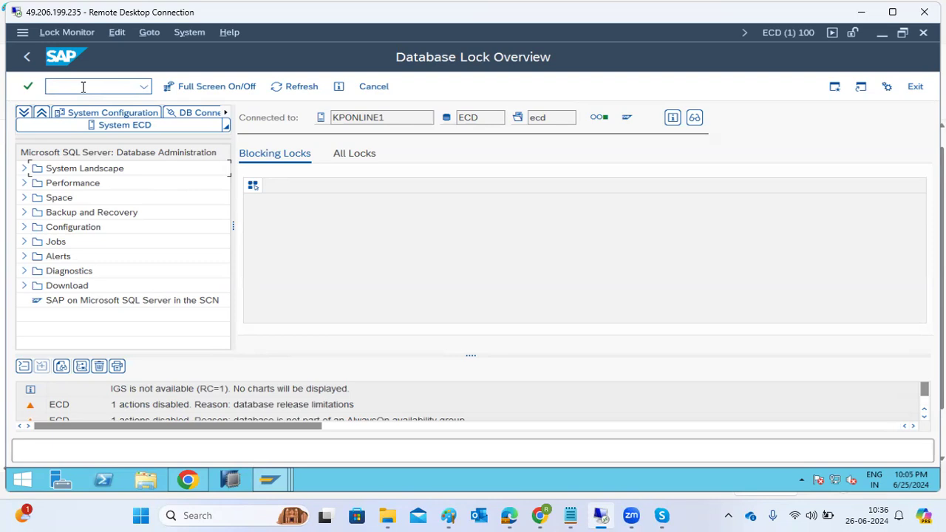
Go through the Performance, Space, Backup and Recovery and Alerts folders, and leave the Database Lock Overview for SAP Easy Access.
click(84, 87)
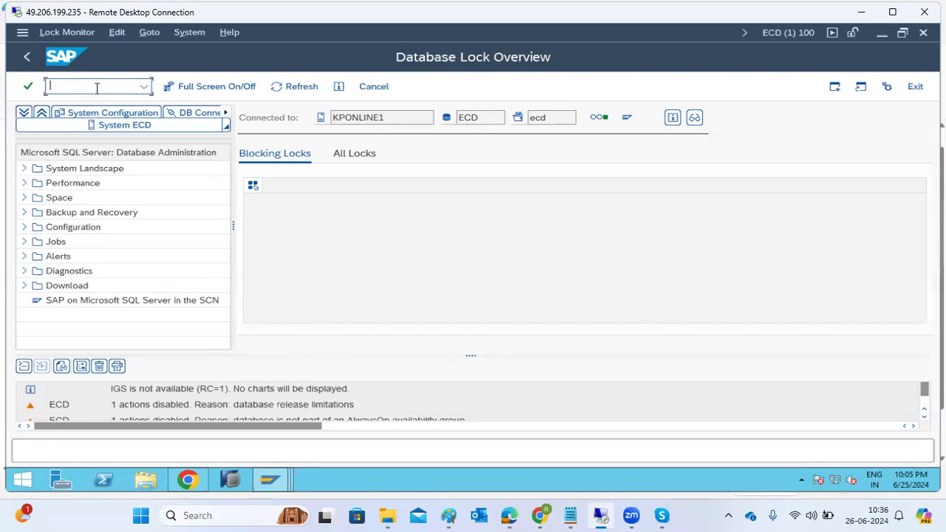
click(65, 183)
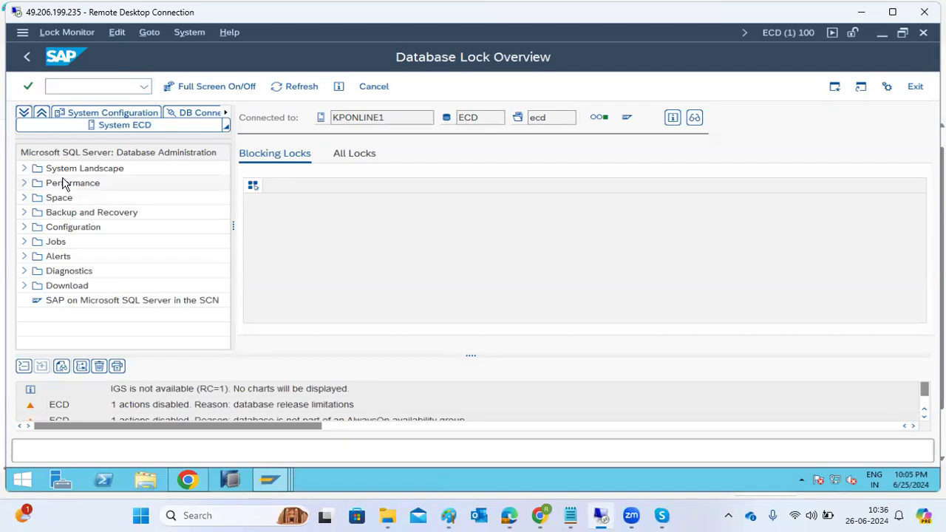
click(62, 200)
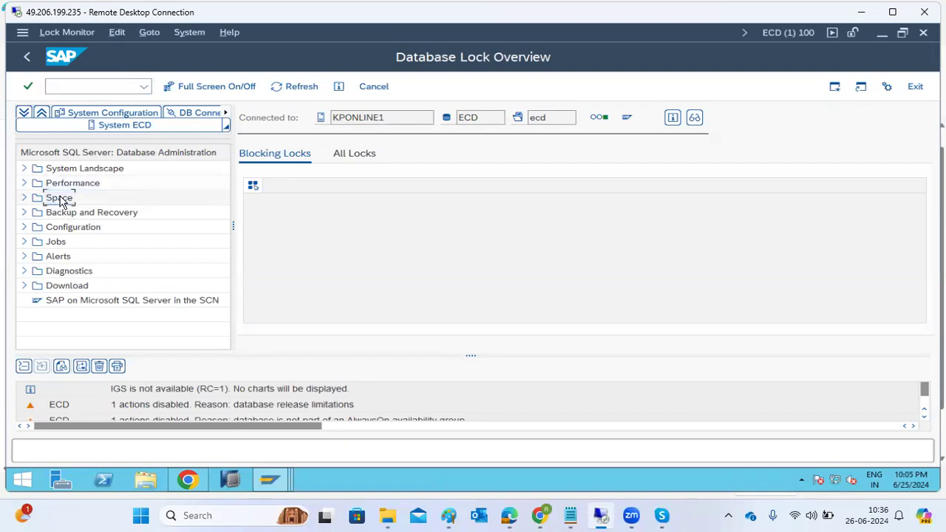
click(65, 215)
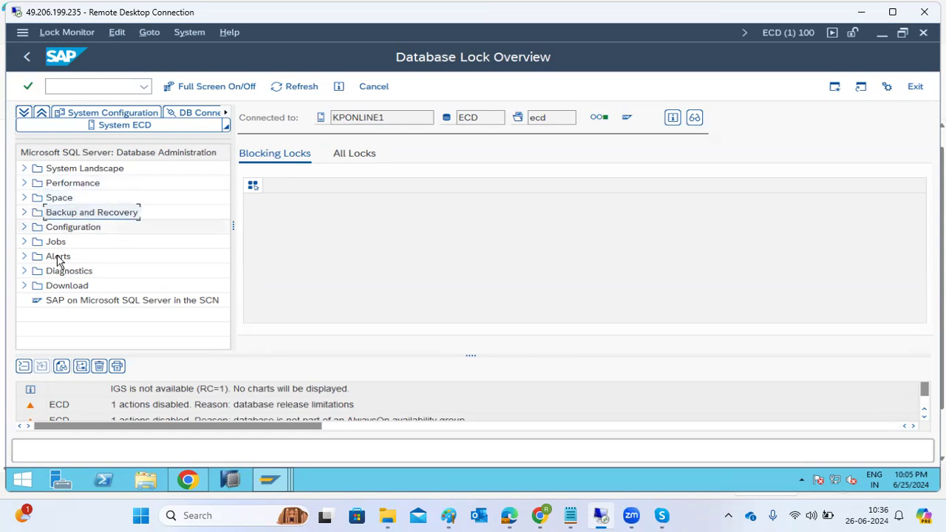
click(58, 257)
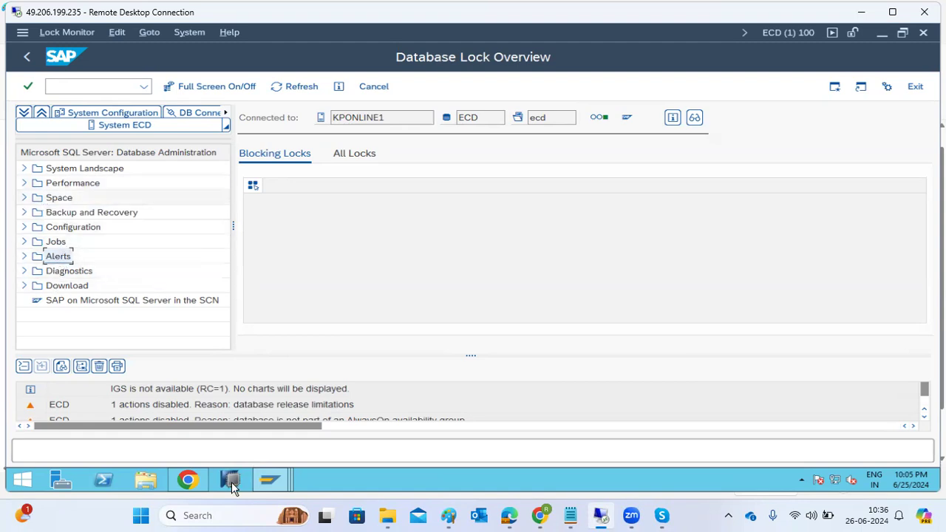
click(23, 60)
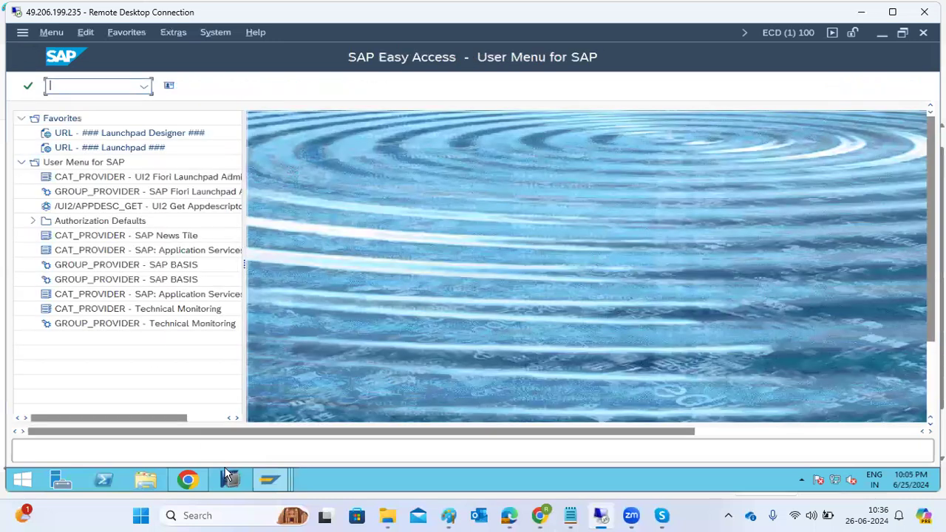
Switch to the ECP session's SQL Server Performance Analysis and start transaction DBACOCKPIT from it with /ndbacockpit.
mouse_move(274, 482)
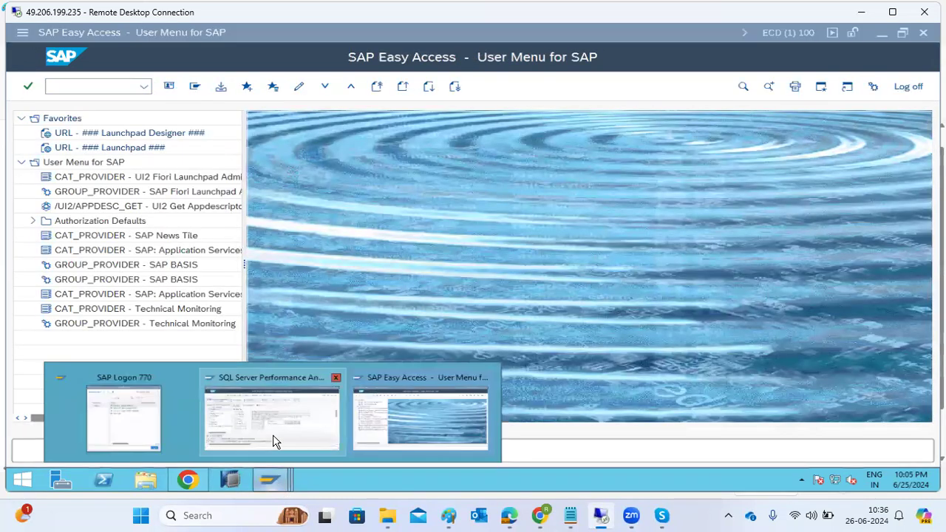
click(272, 441)
click(79, 86)
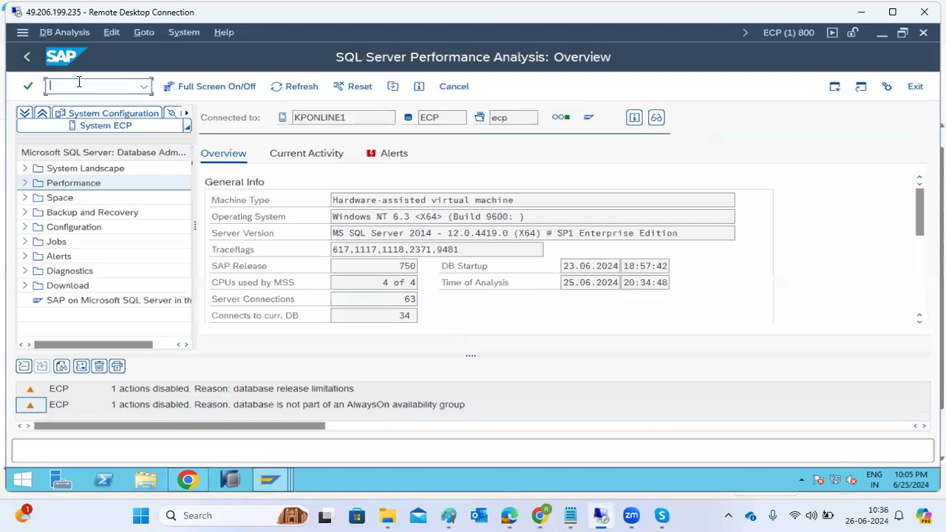
text(/ndbacockpit)
key(Return)
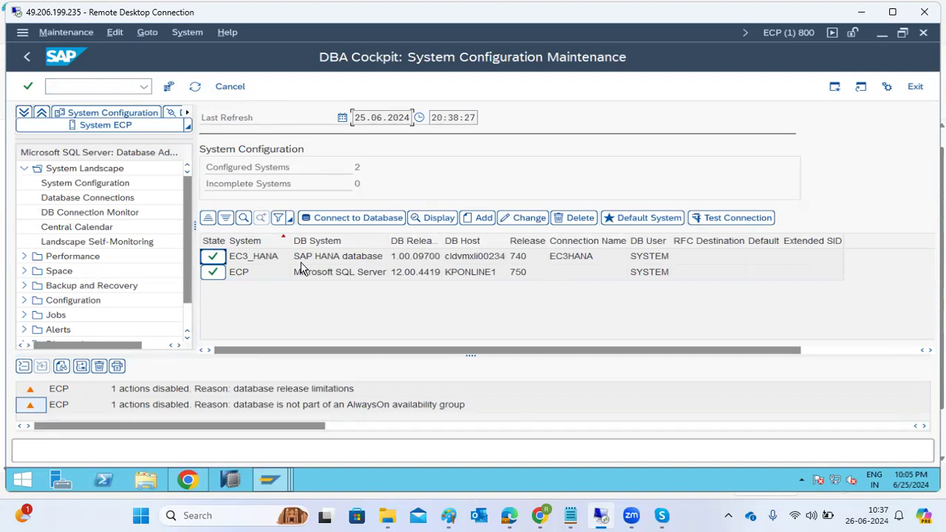
View the Database Connections, DB Connection Monitor and Central Calendar pages of the System Landscape.
click(68, 199)
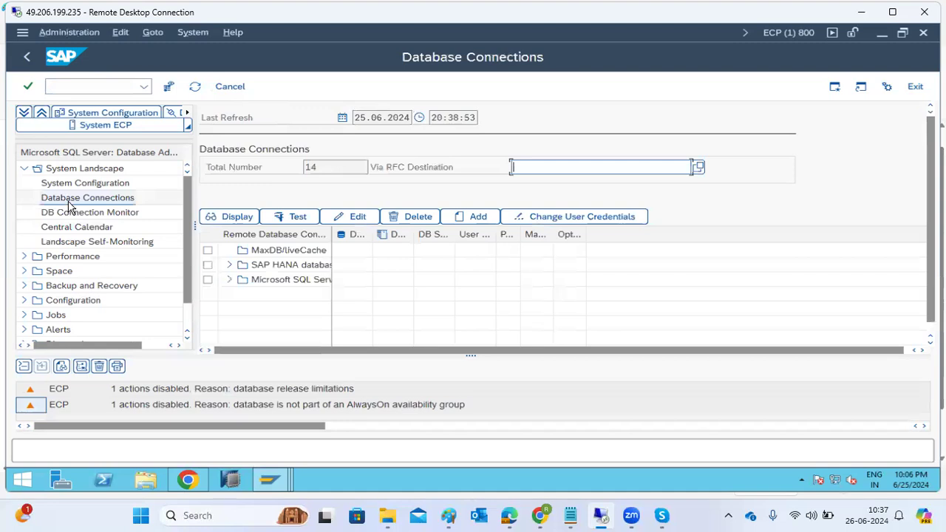
click(70, 216)
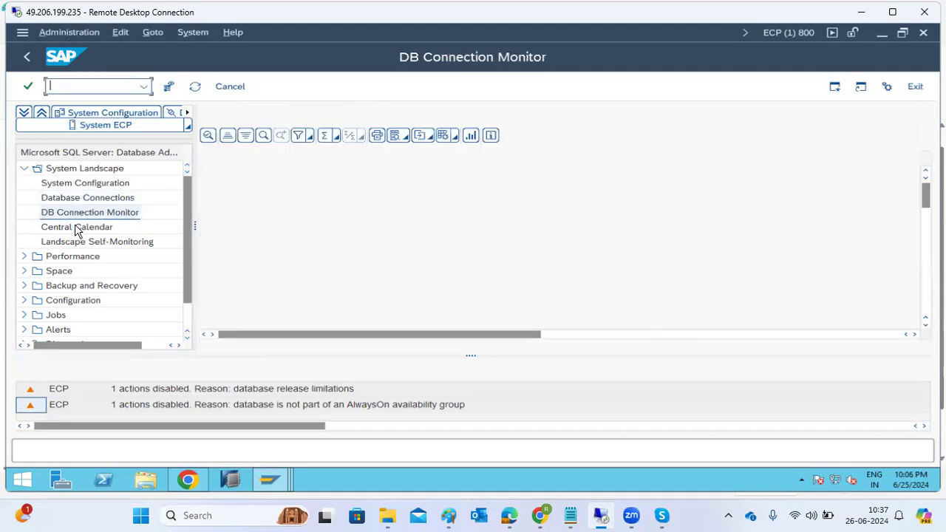
click(77, 228)
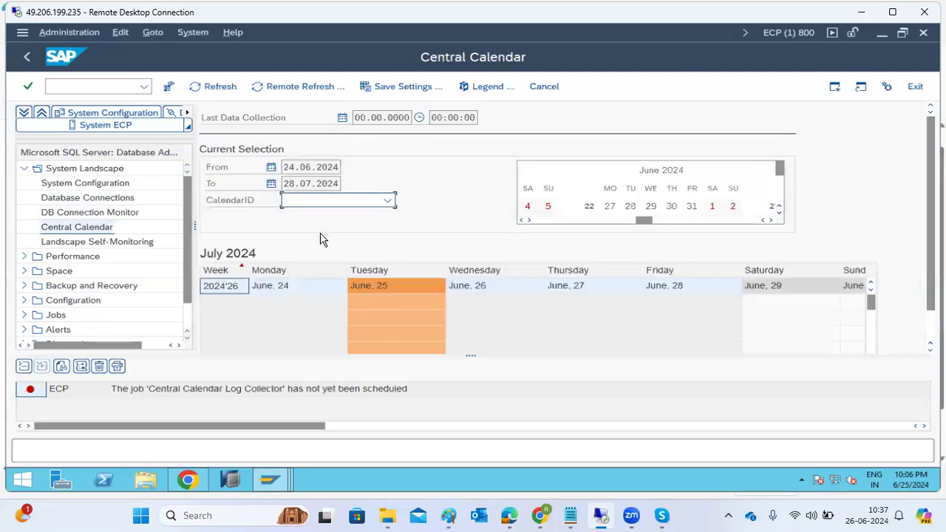
Examine week 2024'26 in the Central Calendar and check an empty Saturday, June 29 cell for scheduling options.
click(523, 313)
scroll(529, 310, down, 2)
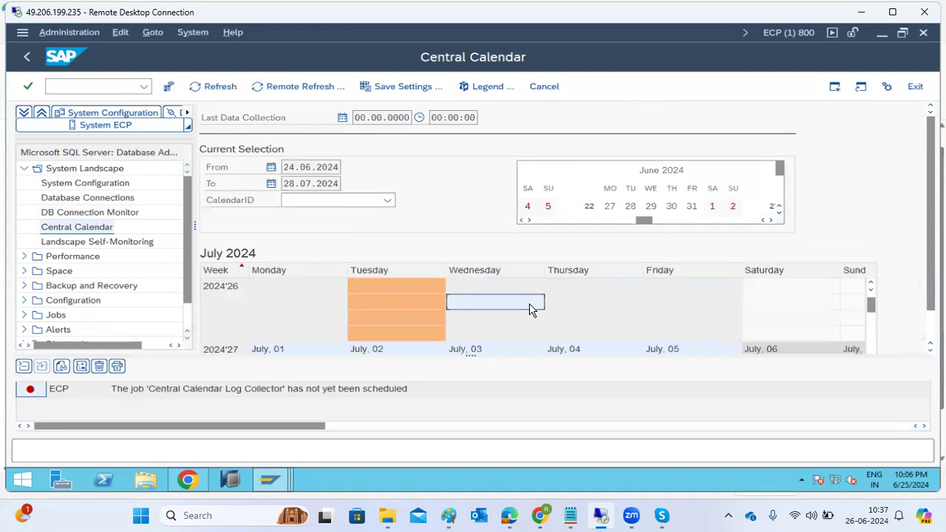
scroll(692, 330, up, 2)
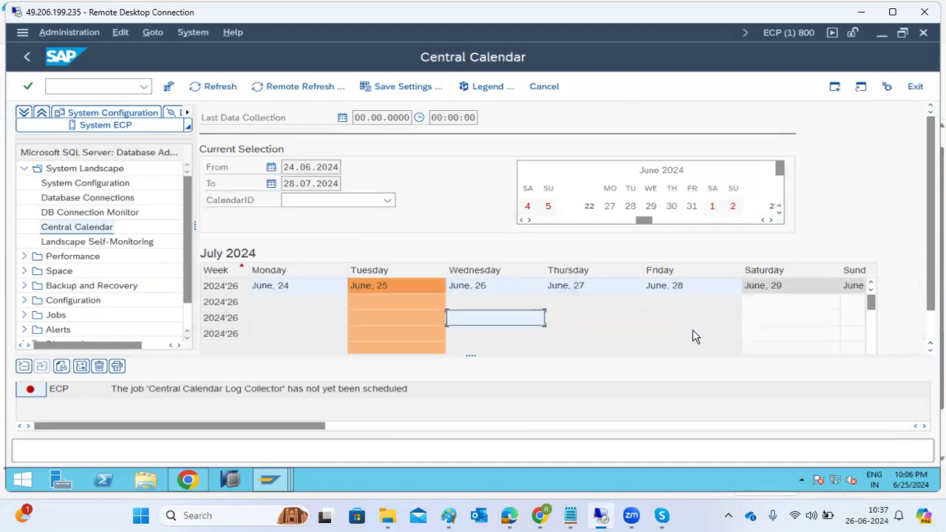
click(758, 336)
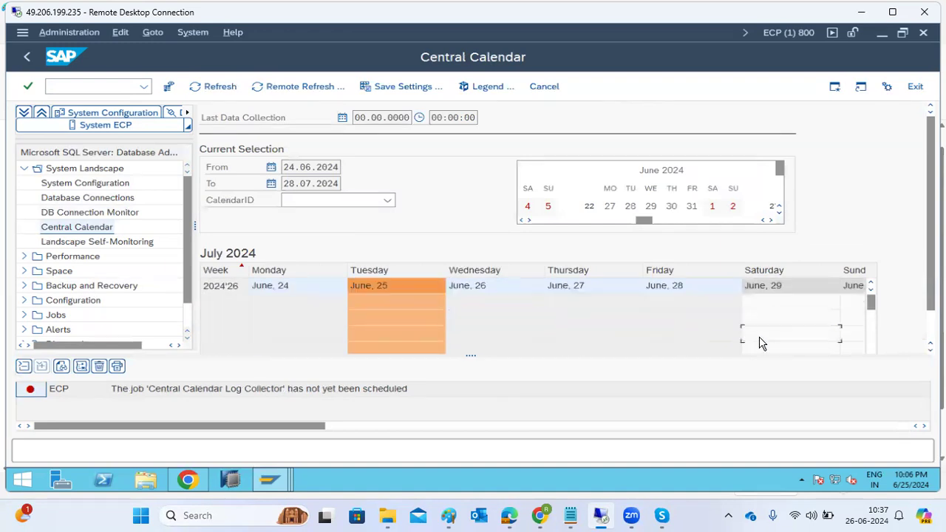
double_click(763, 339)
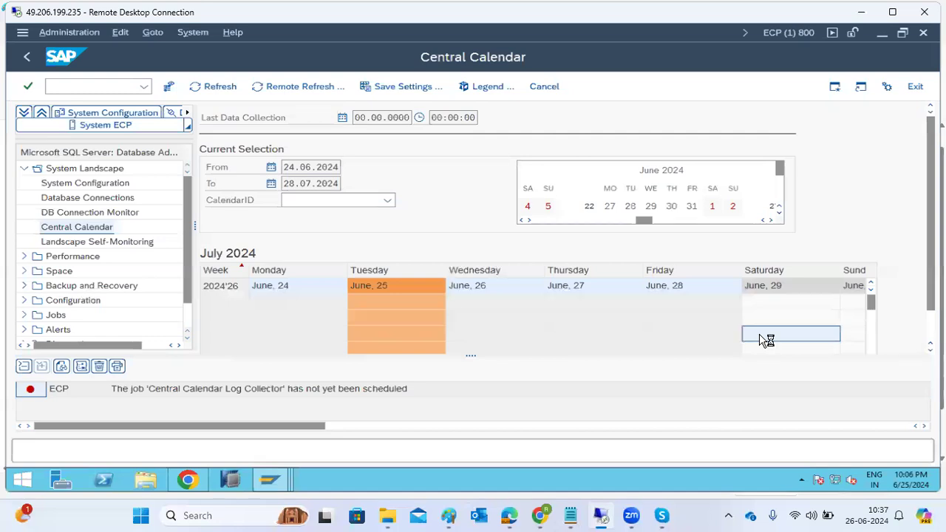
right_click(761, 339)
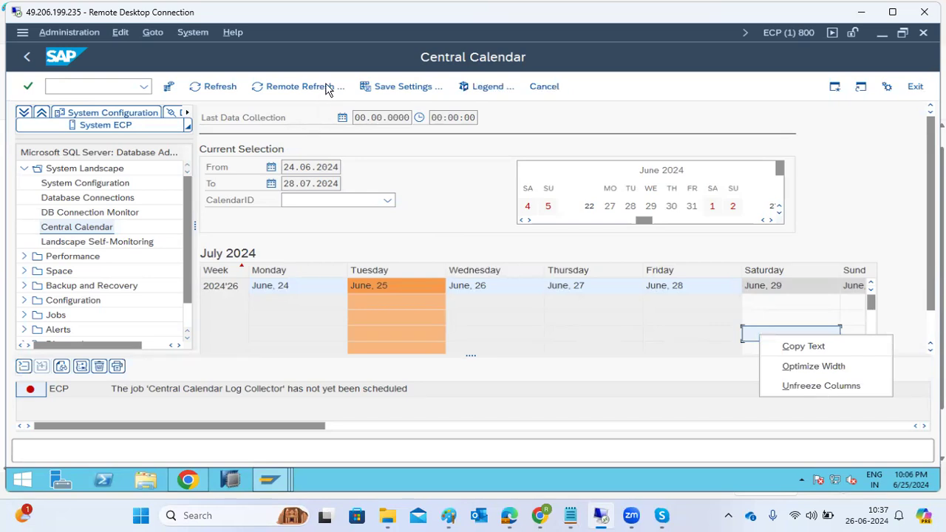
click(382, 344)
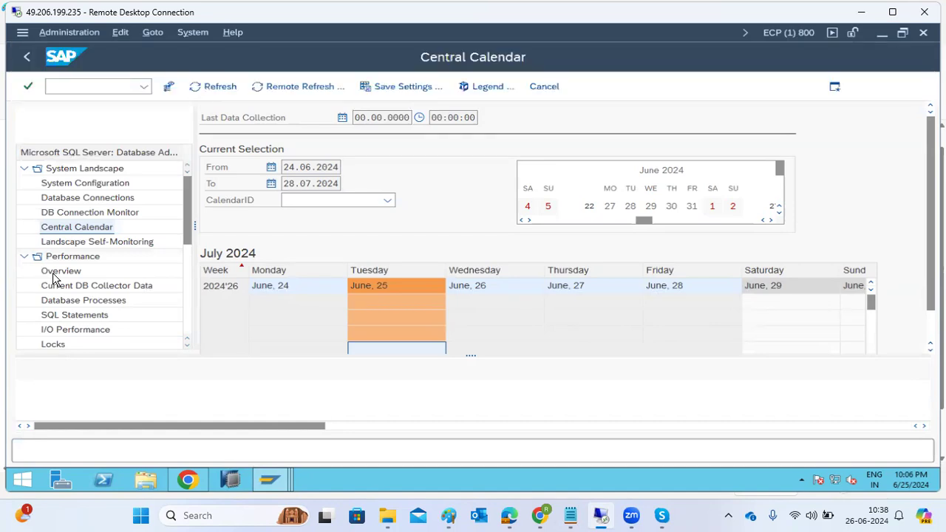
View the Overview, Database Processes and Locks pages of the ECP system's Performance folder.
click(59, 275)
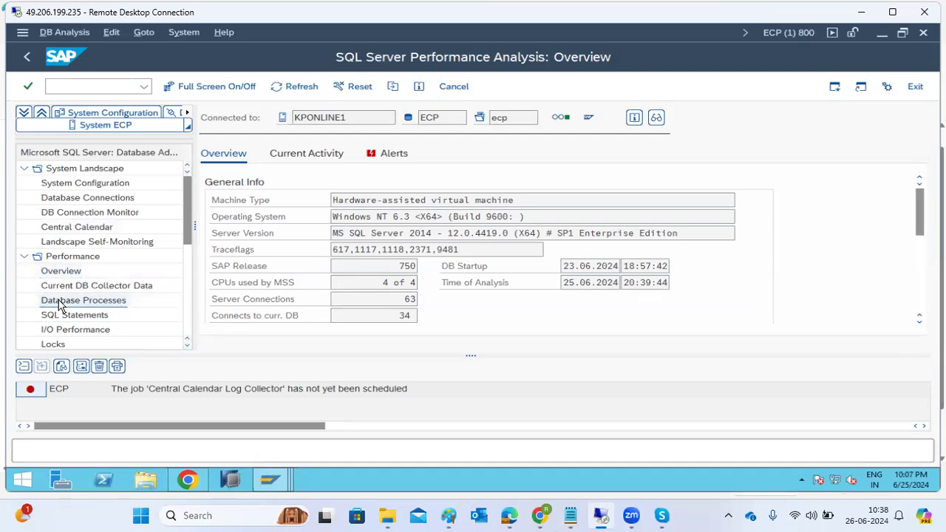
click(60, 306)
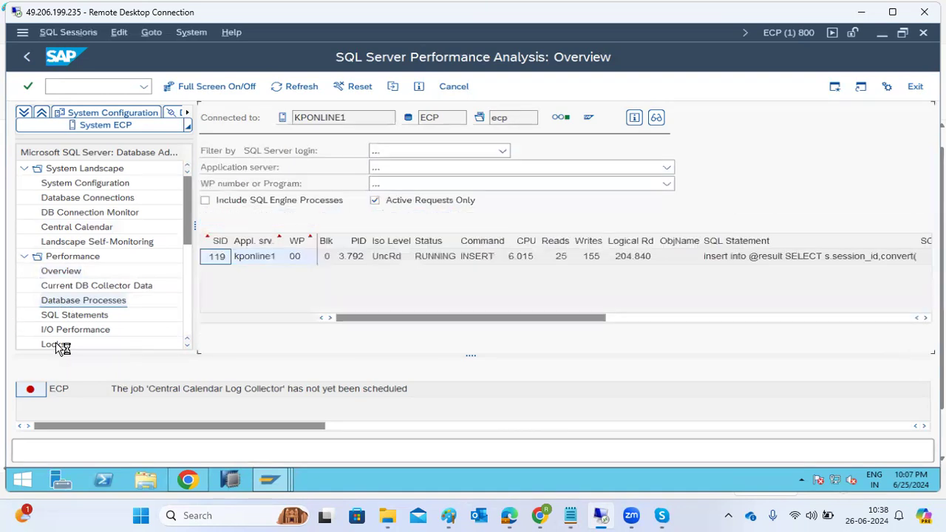
scroll(61, 347, down, 2)
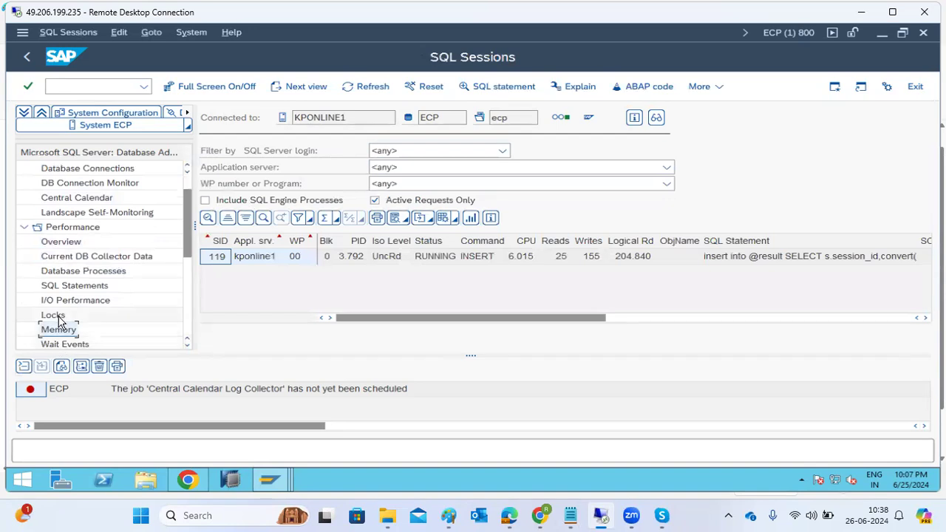
click(58, 318)
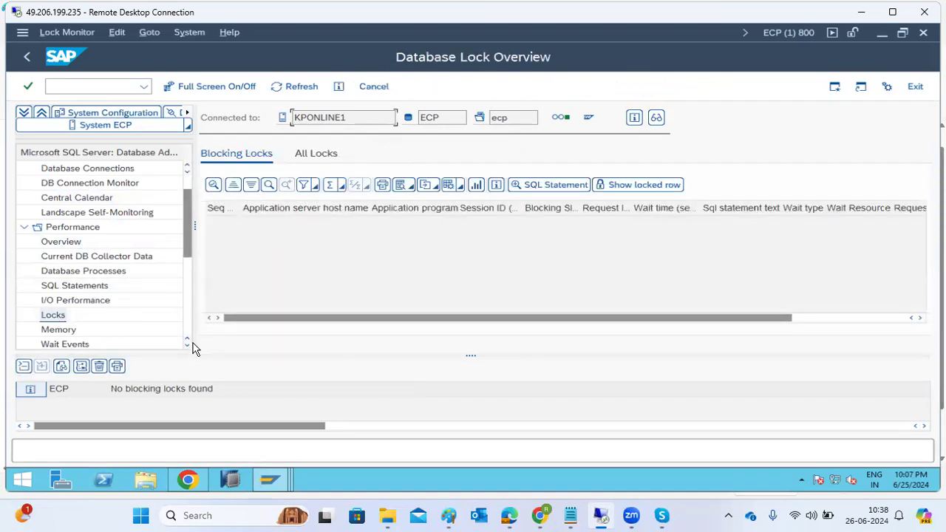
View the SQL Statement History page in the Performance folder's History subfolder for the ECP system.
scroll(190, 349, down, 4)
scroll(190, 349, down, 4)
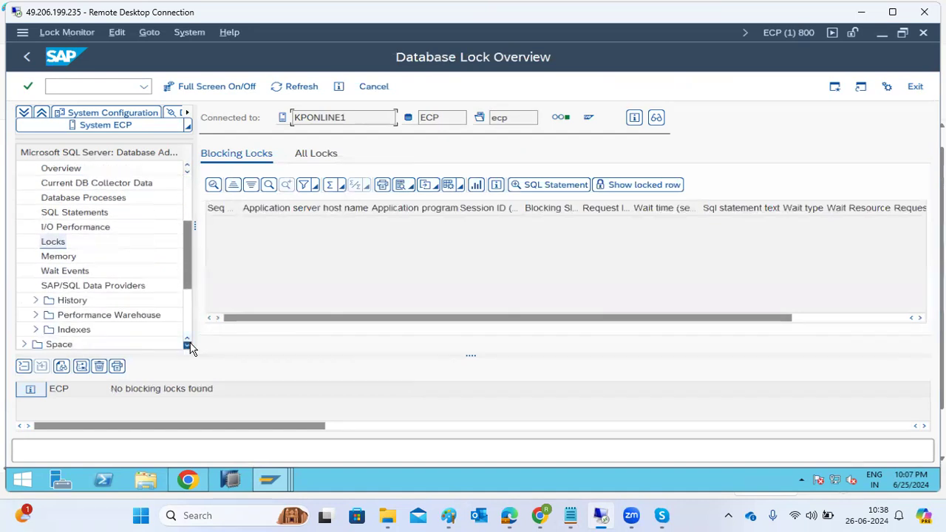
click(35, 256)
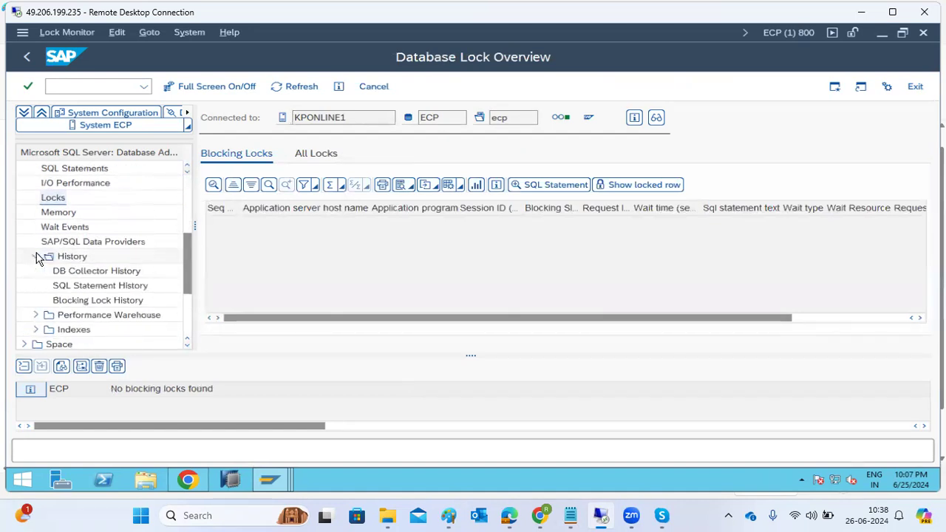
click(76, 288)
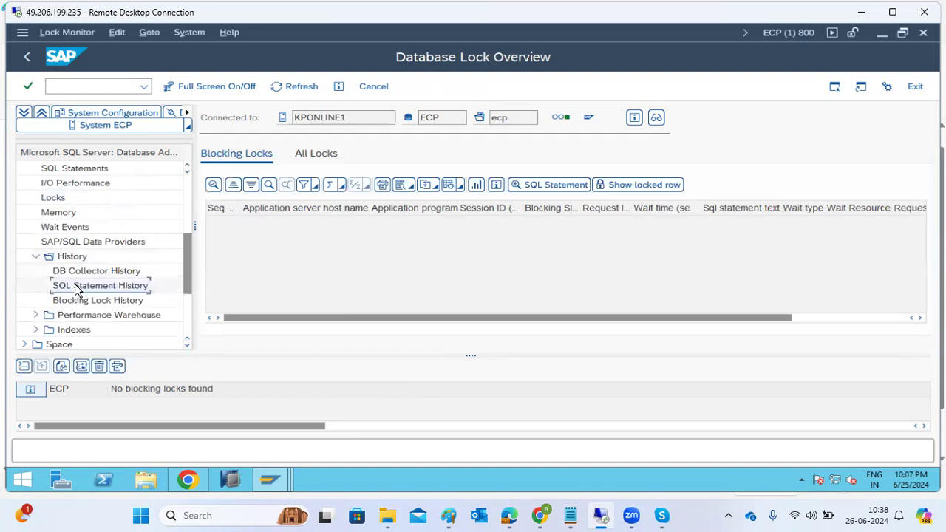
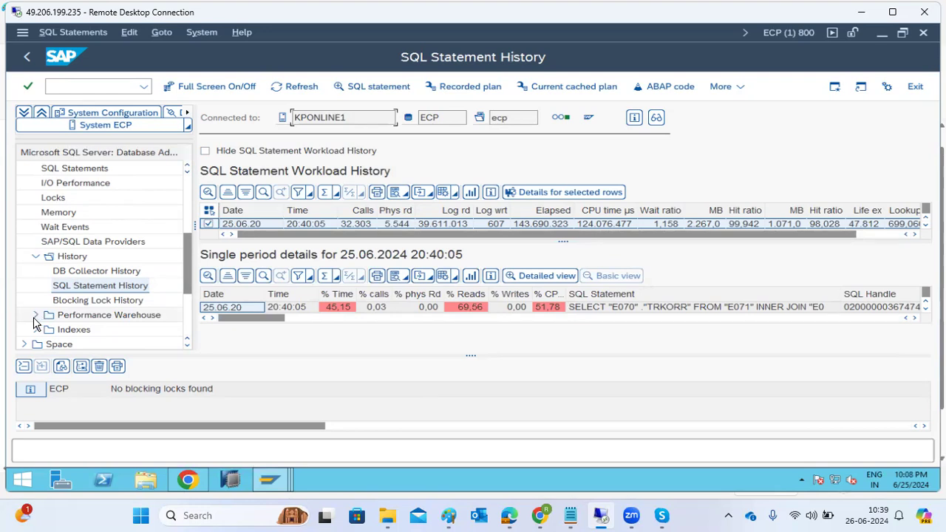
Collapse the History folder and examine the data, log and internal database sections of the Space Overview for database ECP.
click(34, 258)
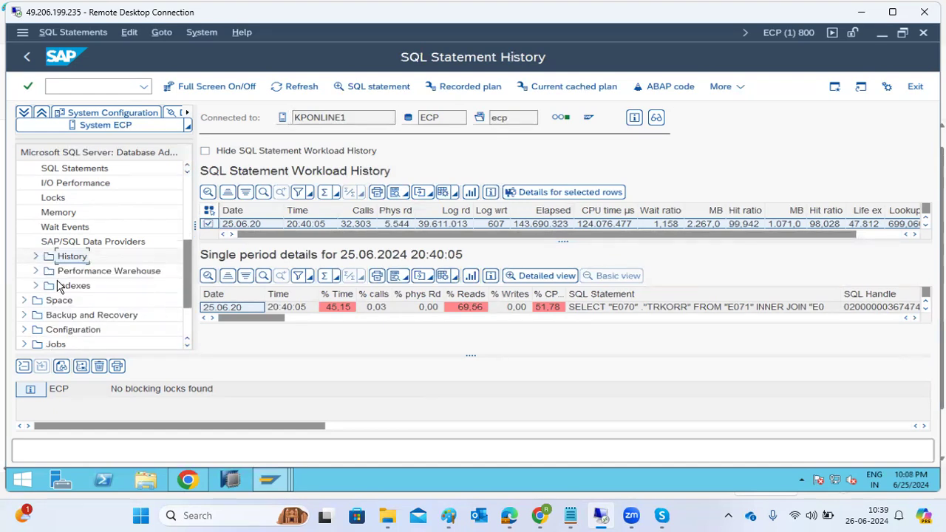
click(24, 300)
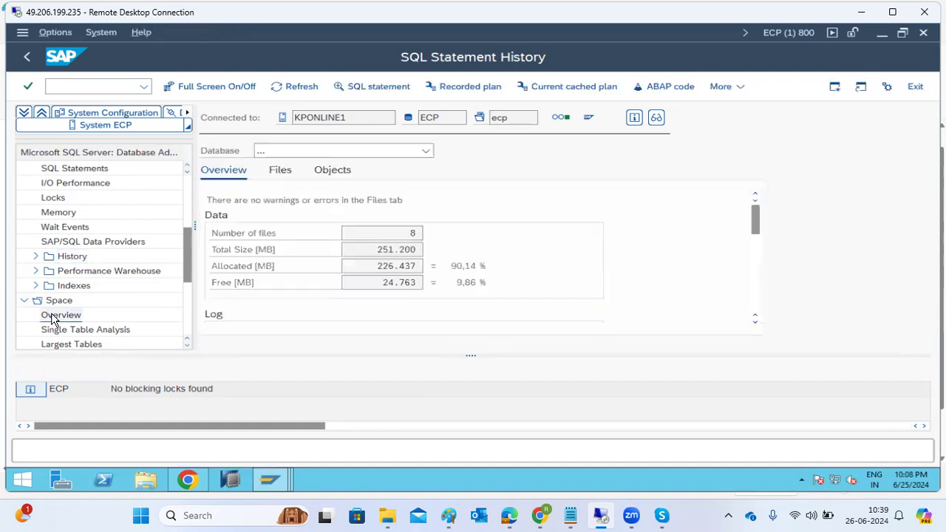
click(388, 254)
drag(373, 267, 414, 287)
scroll(414, 286, down, 6)
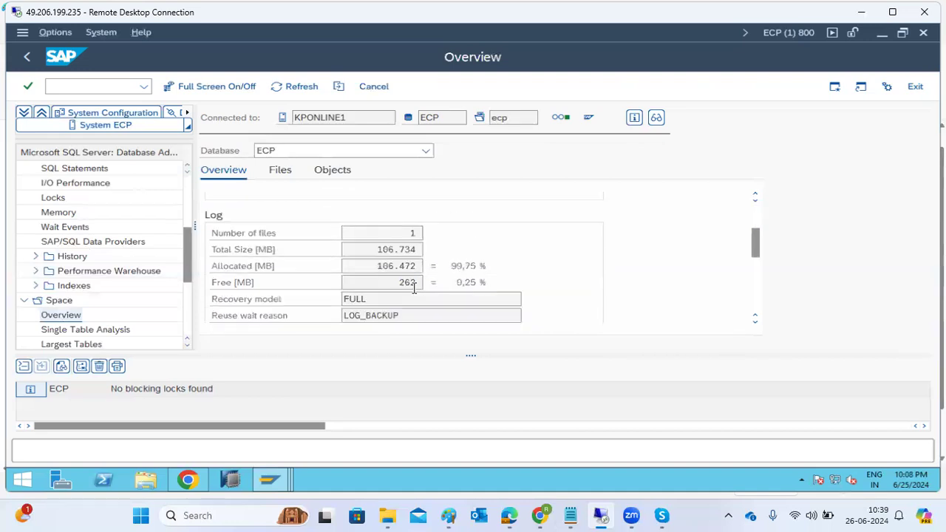
scroll(414, 291, down, 1)
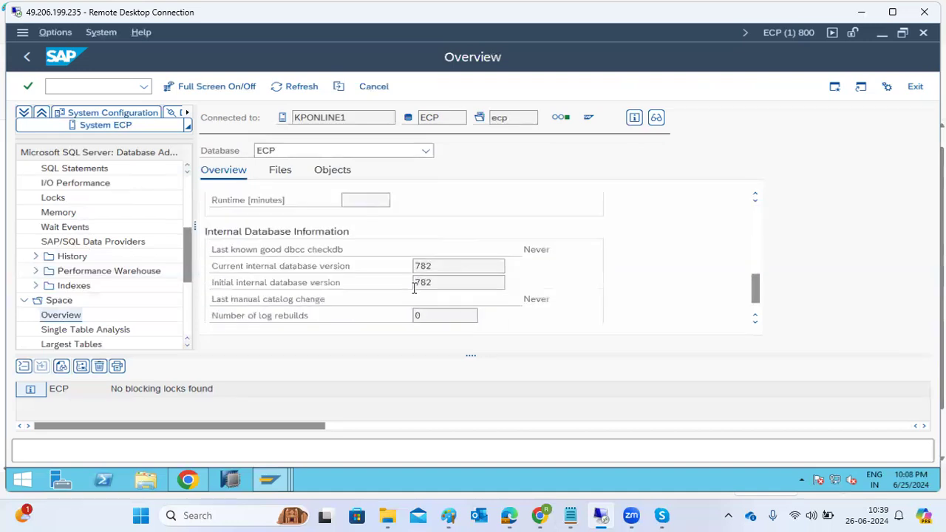
scroll(414, 288, up, 2)
scroll(414, 293, up, 1)
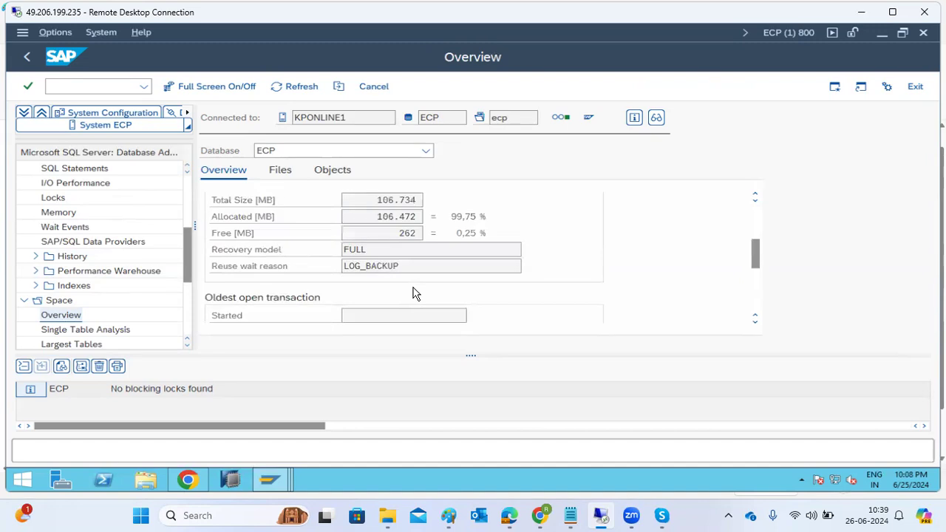
scroll(415, 293, down, 3)
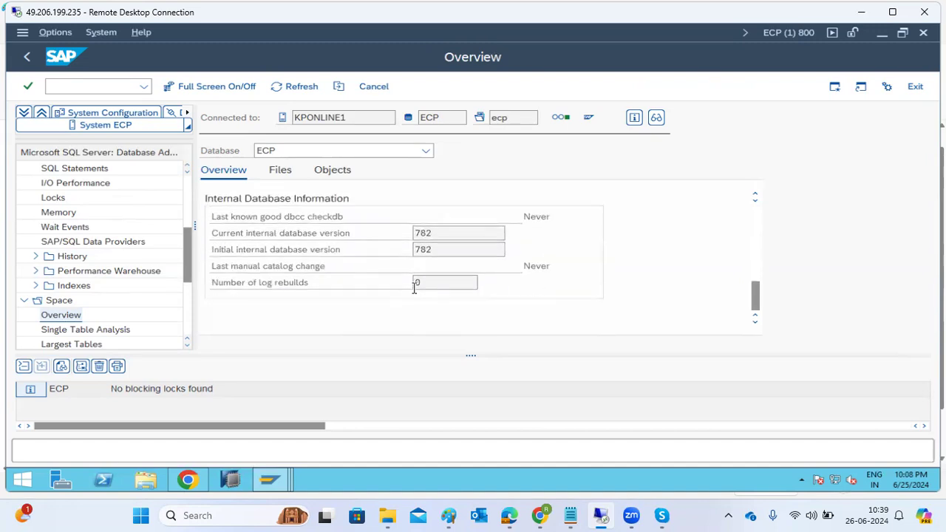
Run Single Table Analysis for table USR02 and view its size details and table properties.
click(86, 331)
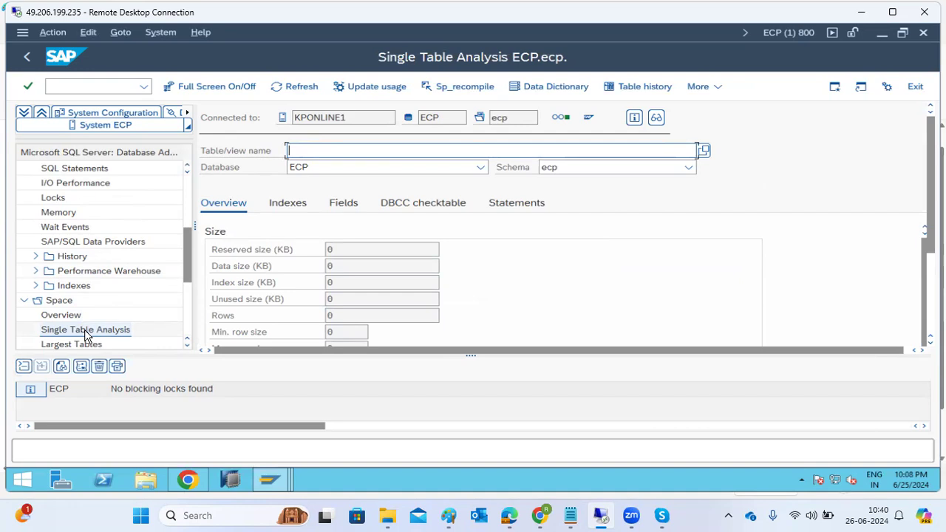
text(USR02)
key(Return)
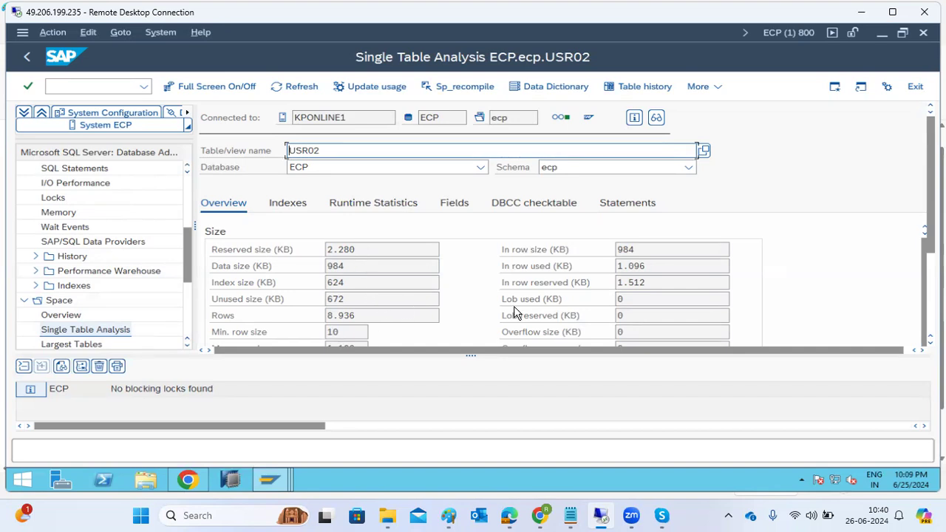
scroll(559, 312, down, 5)
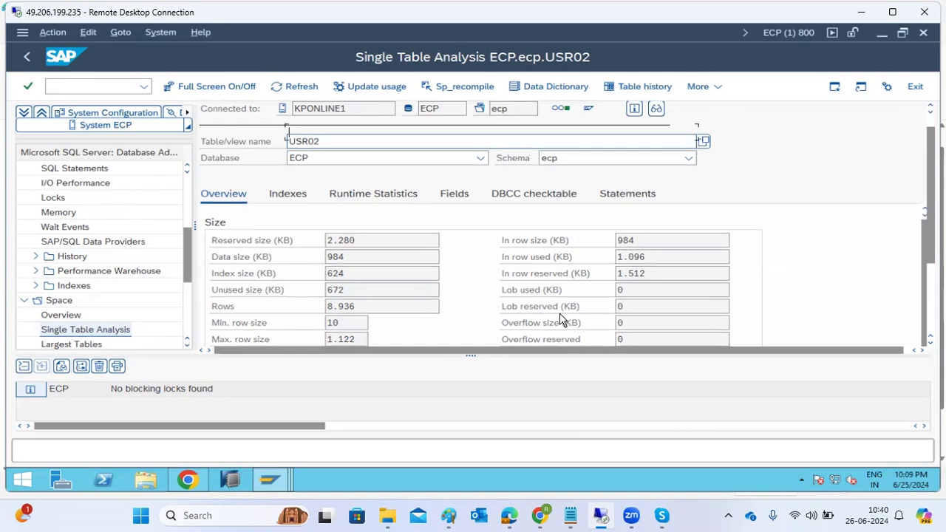
scroll(628, 299, down, 1)
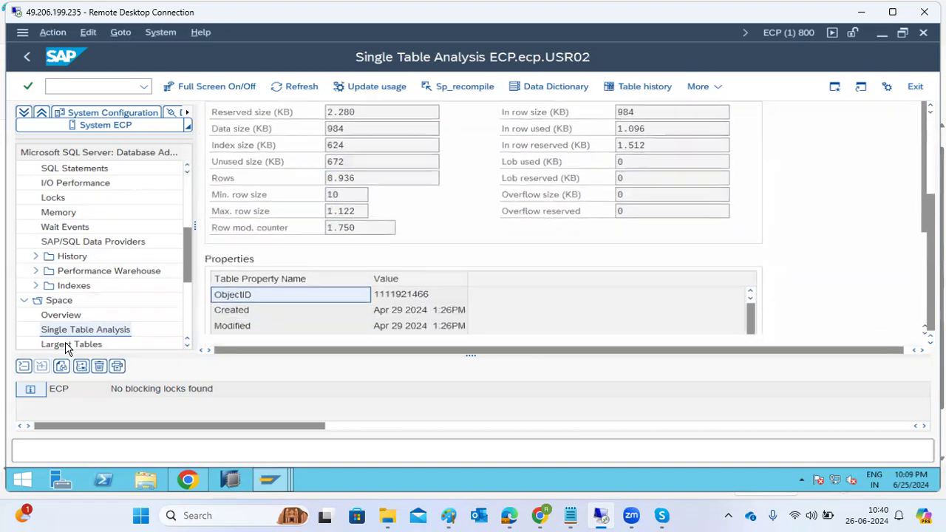
Examine the Largest Tables list of the ECP database, checking entries such as PCL2, REPOSRC and E071K.
scroll(66, 346, down, 1)
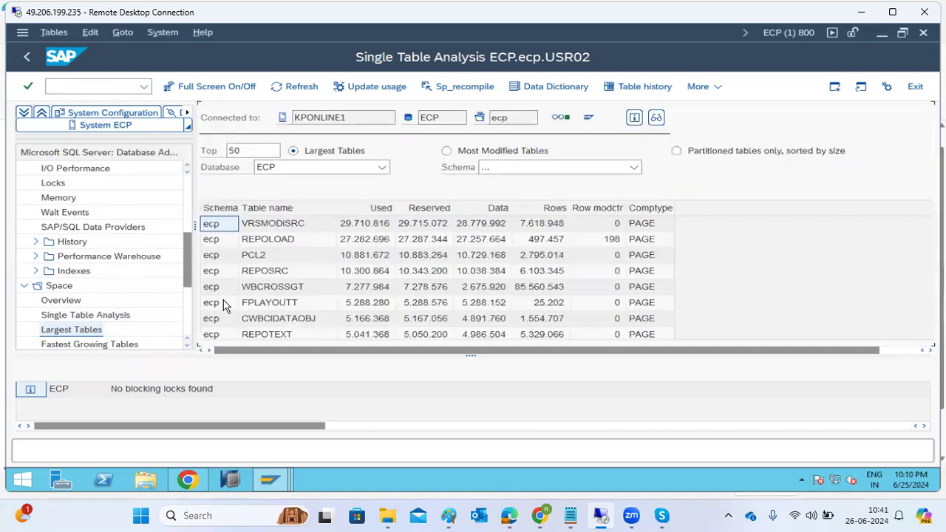
click(283, 228)
click(260, 256)
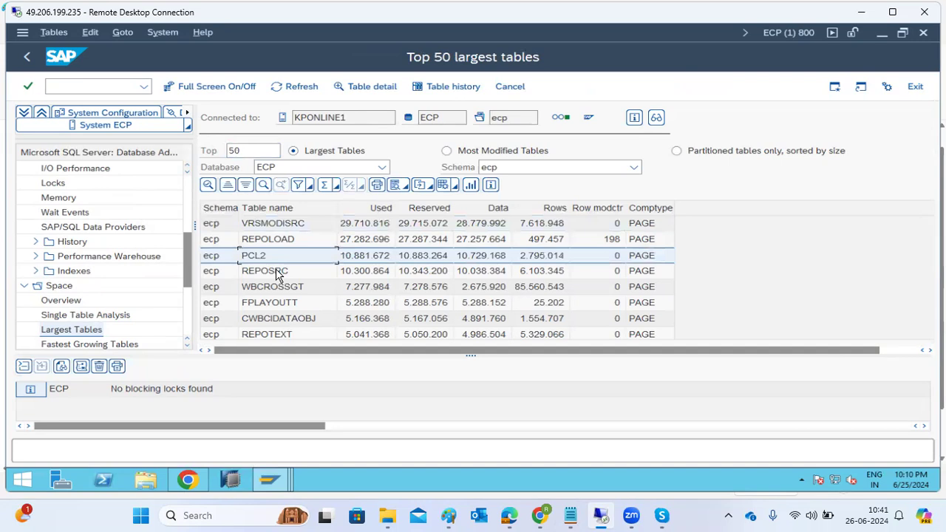
click(277, 271)
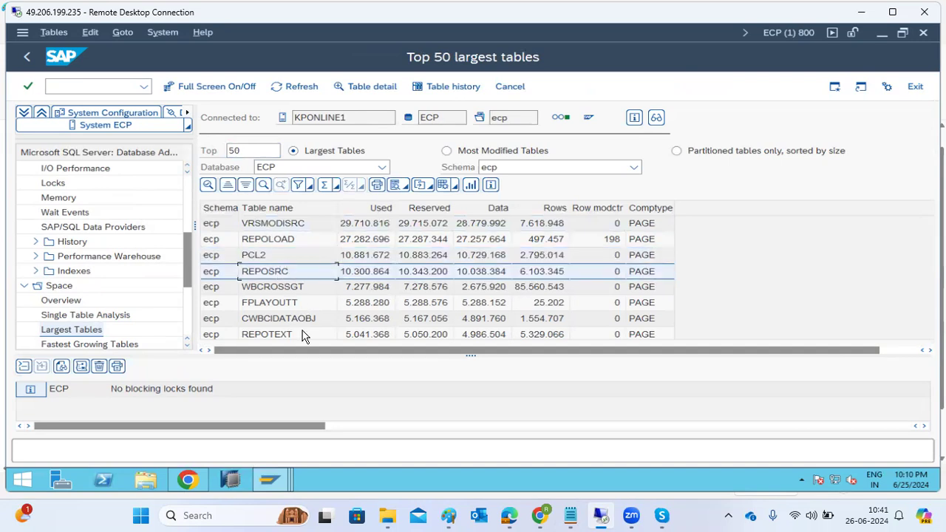
scroll(303, 336, down, 4)
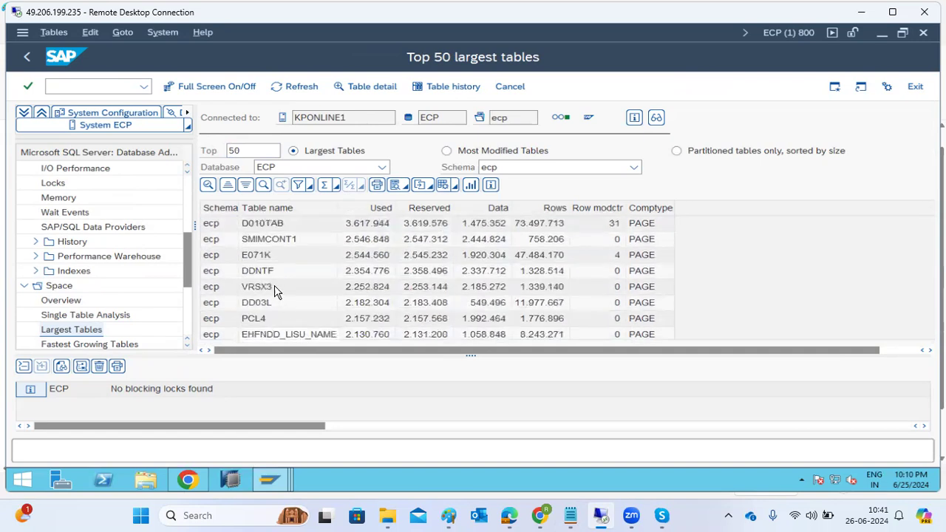
click(264, 262)
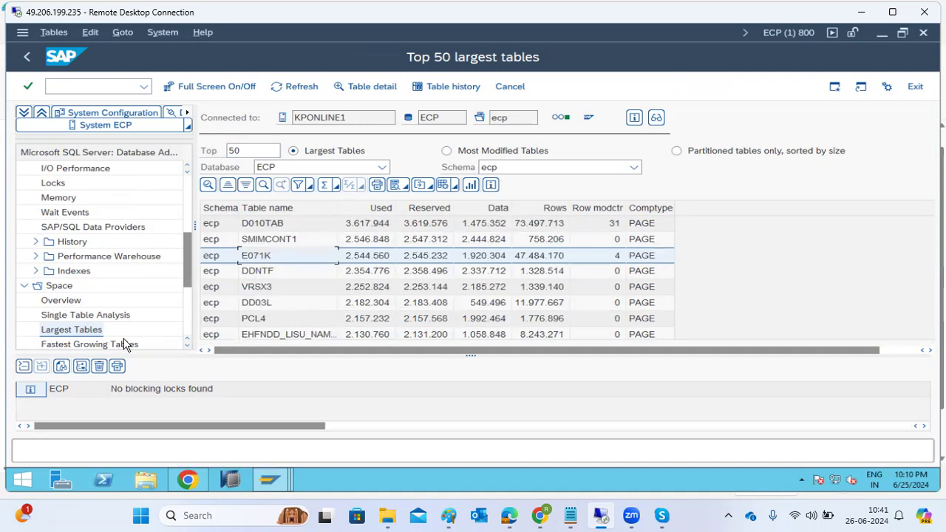
key(Up)
key(Down)
key(Down)
key(Down)
key(Down)
key(Down)
key(Down)
key(Down)
key(Down)
key(Down)
key(Down)
key(Down)
key(Down)
key(Down)
key(Down)
key(Down)
key(Down)
key(Down)
key(Down)
key(Down)
key(Down)
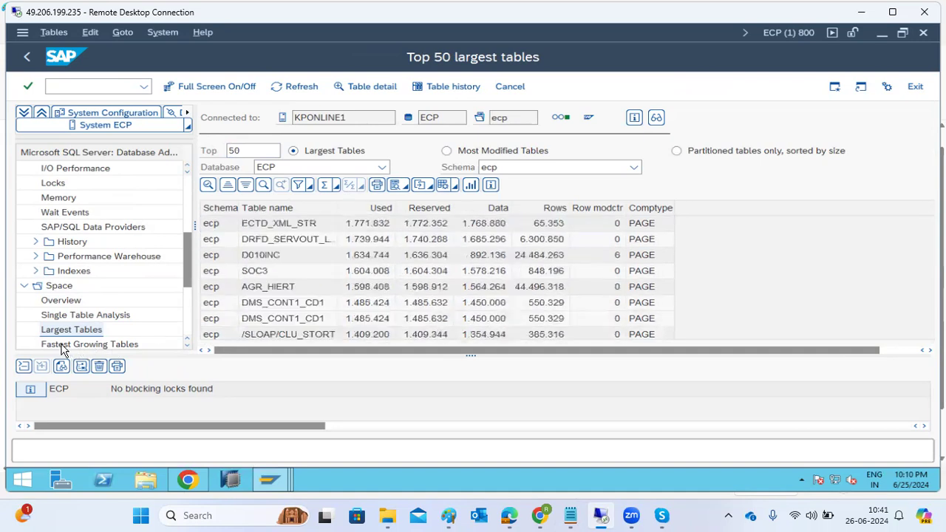
key(Down)
key(Down)
key(Down)
key(Down)
key(Down)
key(Down)
key(Down)
key(Down)
key(Down)
key(Down)
key(Down)
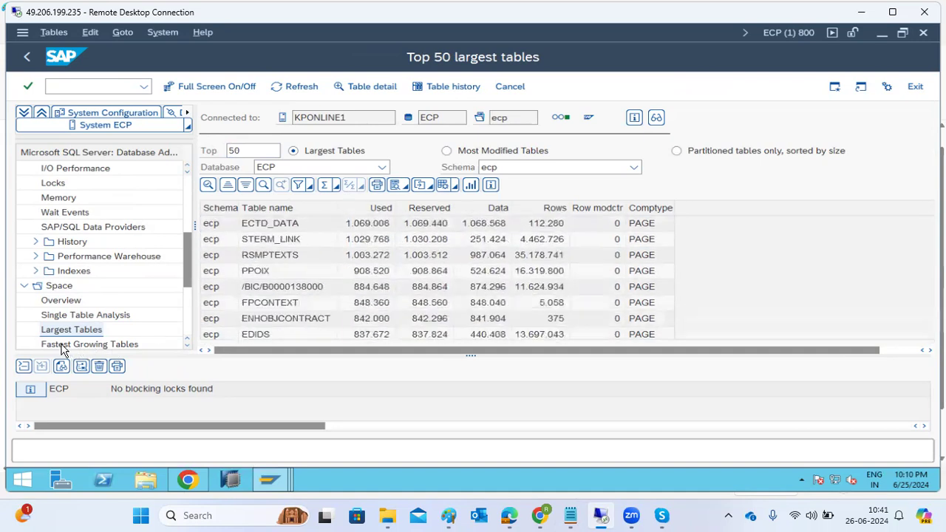
Open the Fastest Growing Tables page in the Space folder.
click(63, 345)
key(Down)
key(Down)
key(Down)
key(Down)
key(Down)
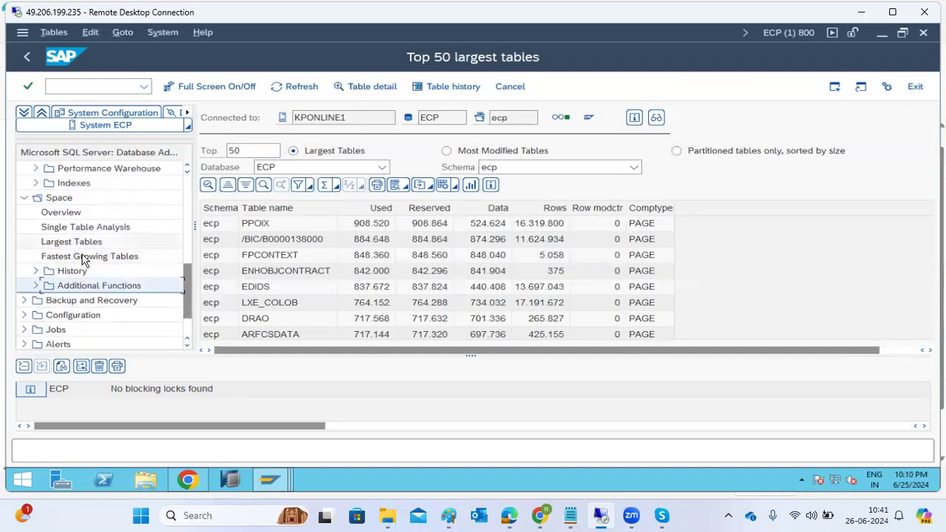
click(84, 259)
click(84, 258)
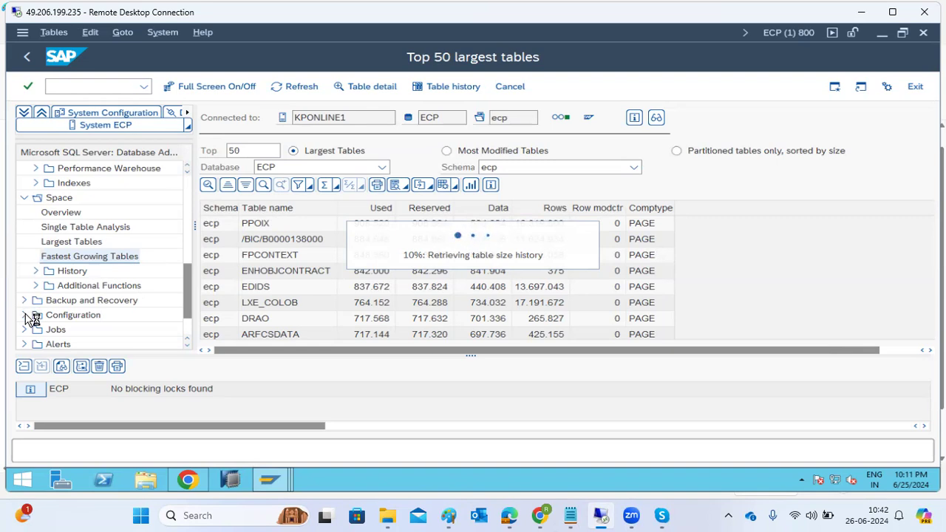
Switch to the Paint notes and highlight the DBACOCKPIT line and the ST04 to DB12 lines it covers.
click(448, 515)
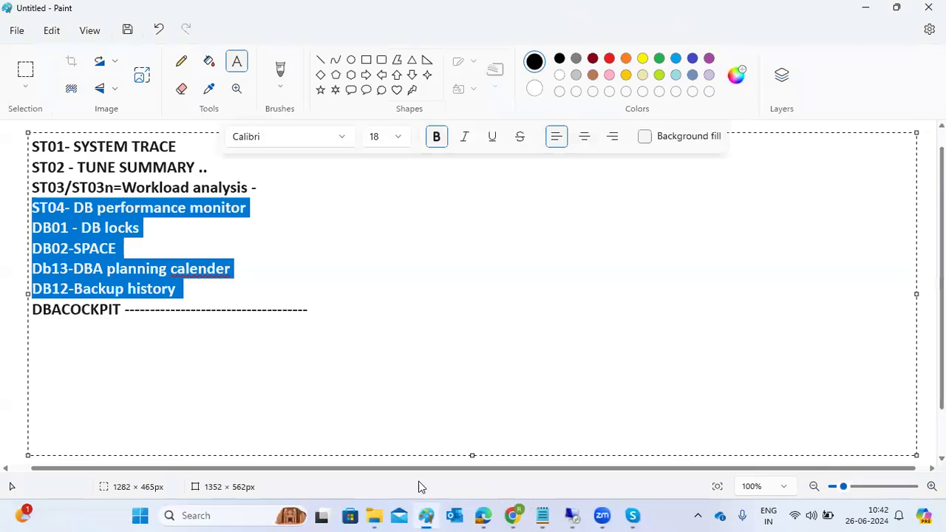
click(101, 243)
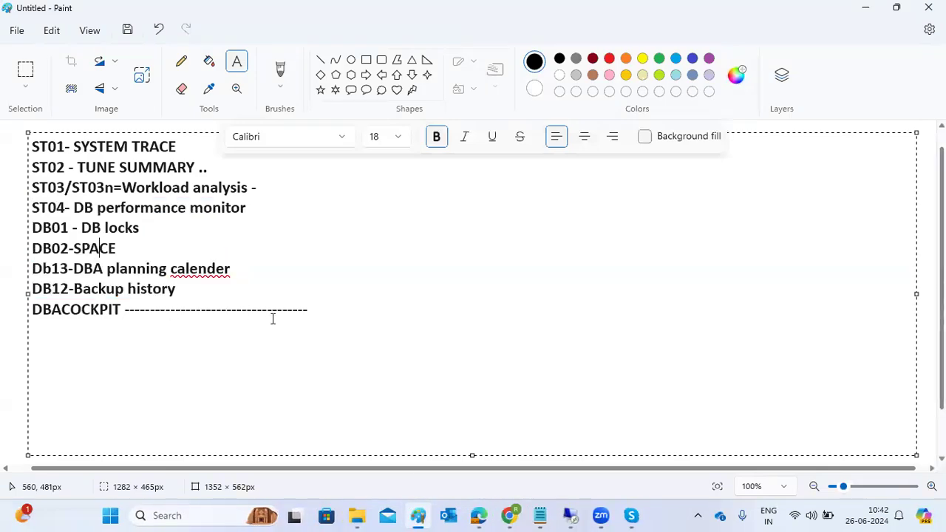
drag(309, 311, 26, 320)
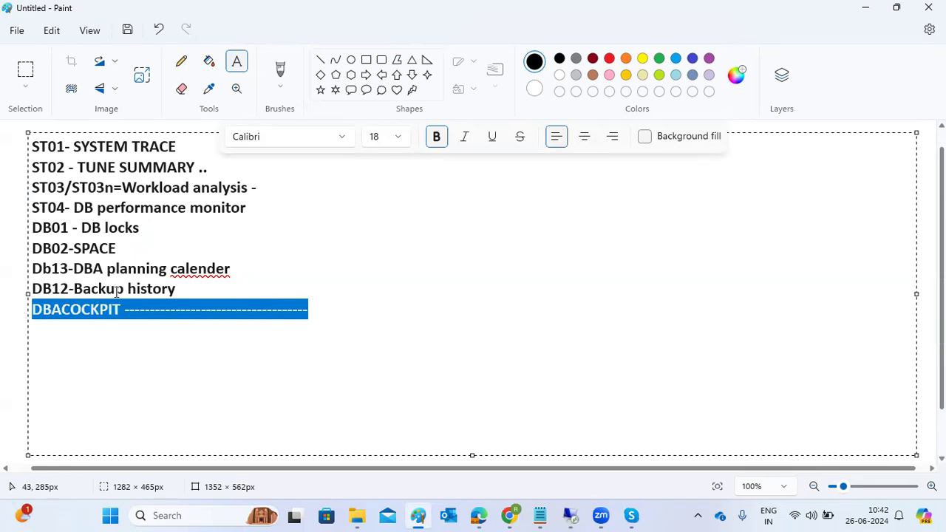
drag(176, 289, 34, 211)
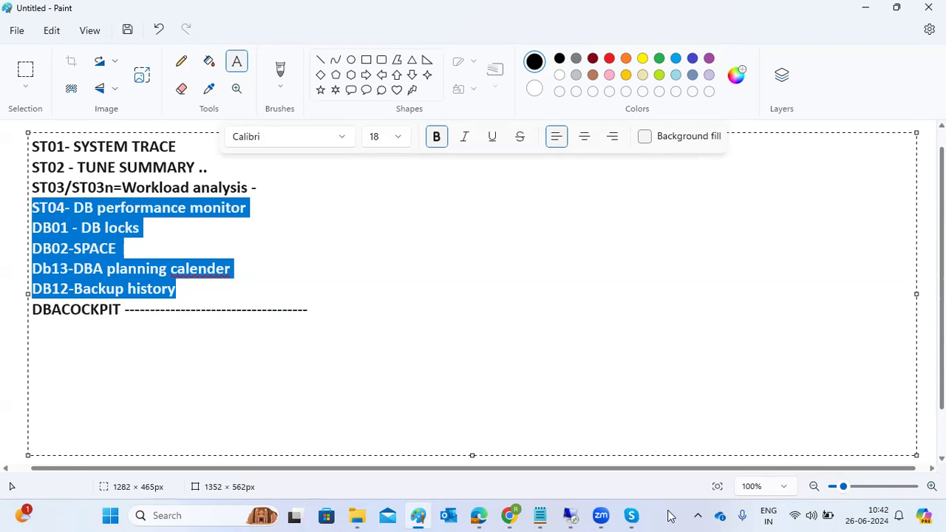
click(107, 233)
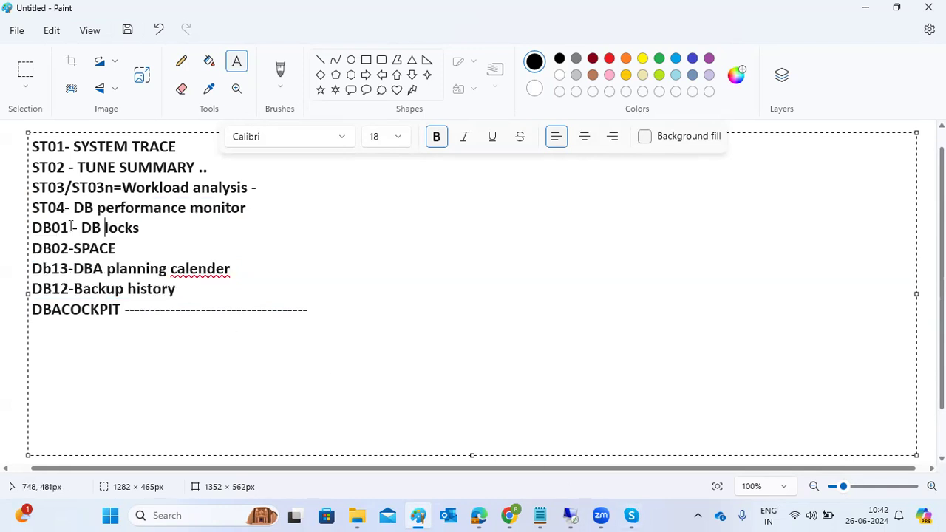
drag(33, 207, 245, 282)
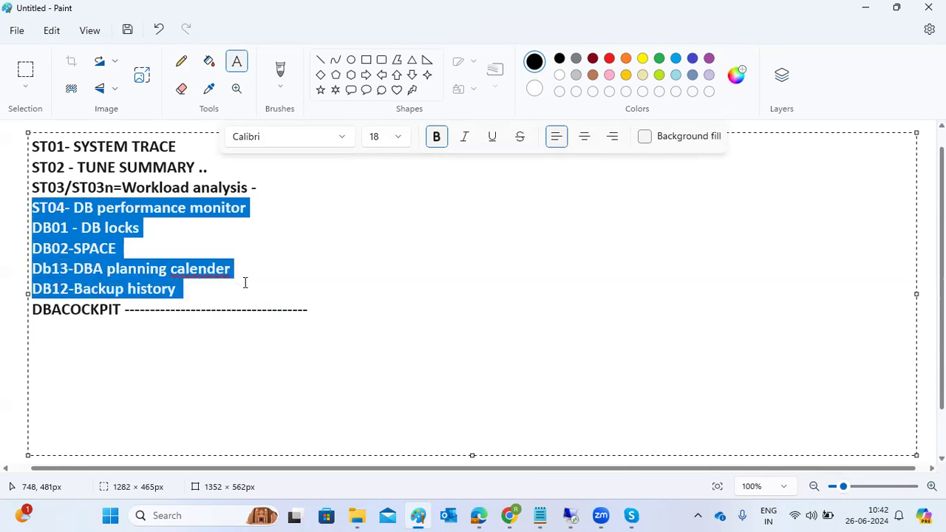
Correct the misspelled word in the Db13 line of the notes to "calendar" using the spelling suggestion.
right_click(193, 263)
click(191, 268)
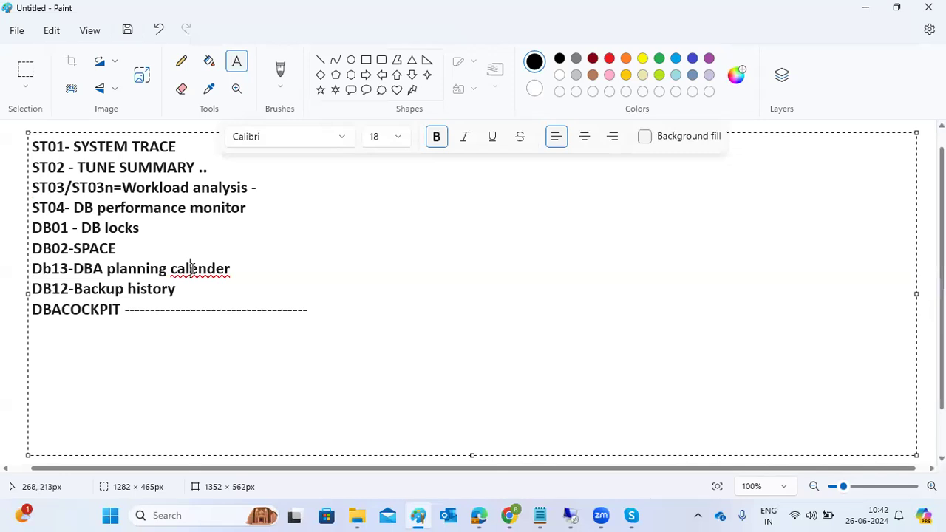
right_click(191, 268)
mouse_move(310, 313)
click(362, 317)
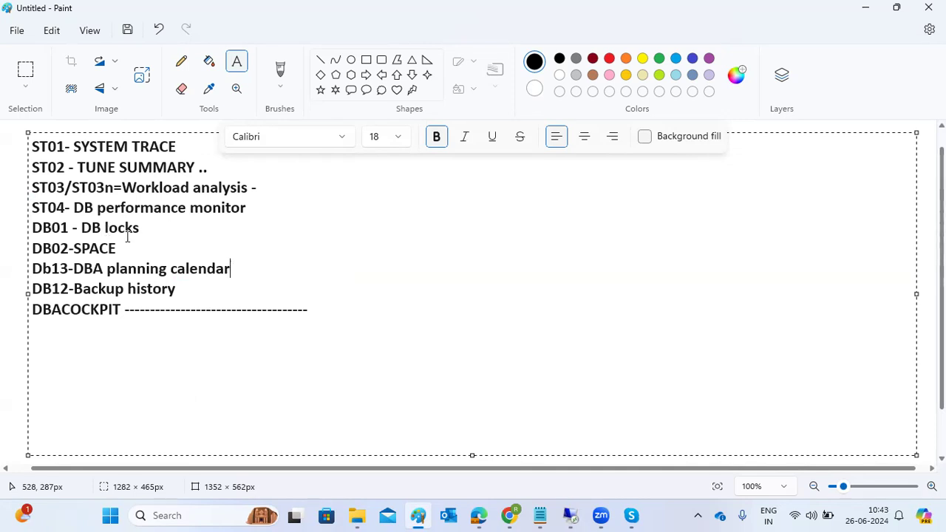
Return to the remote SAP session and check the OCSCMPLOBJ and BALDAT rows among the fastest growing tables.
mouse_move(569, 515)
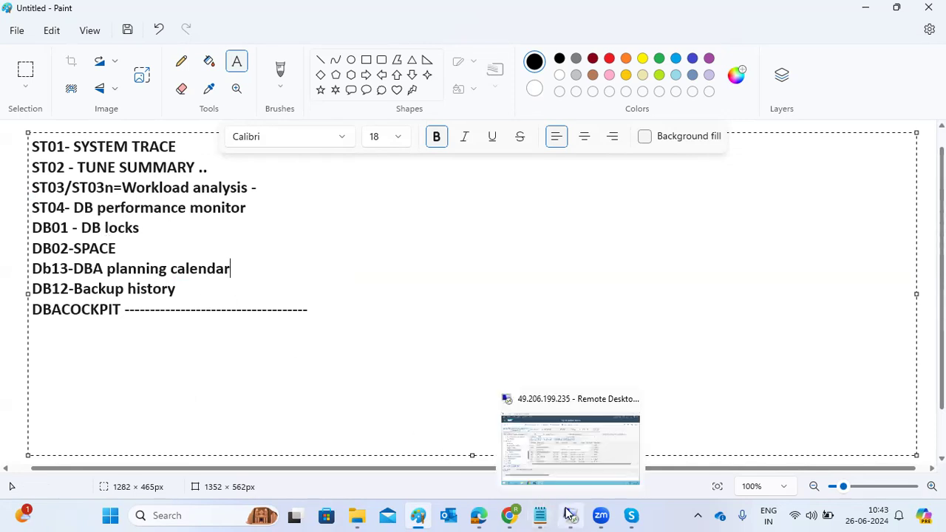
click(570, 449)
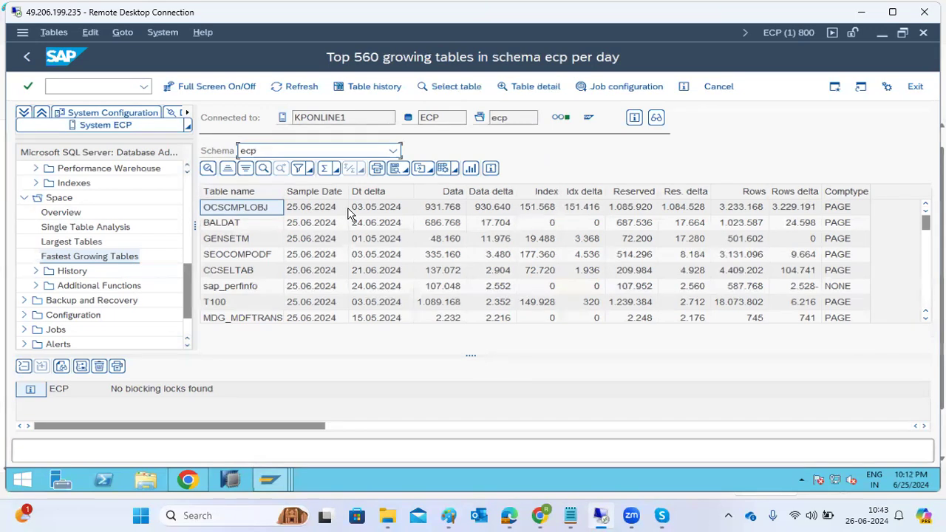
click(384, 211)
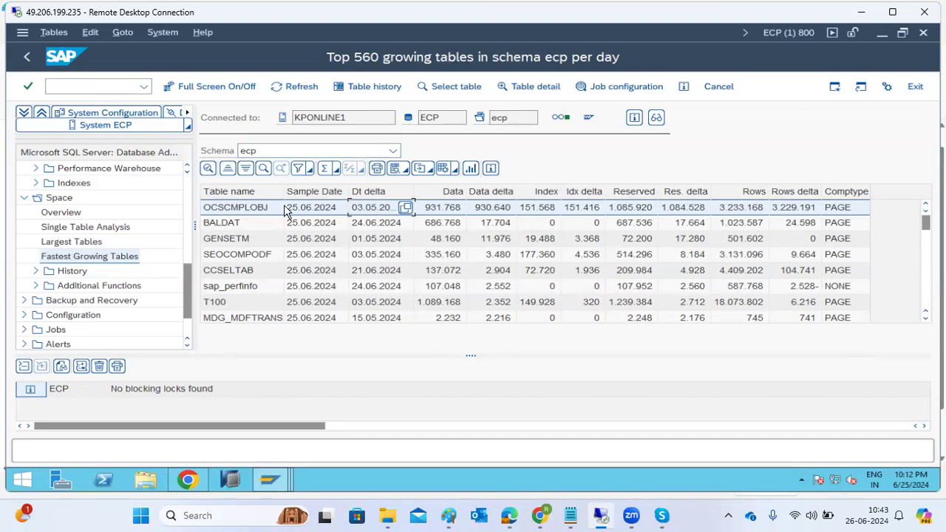
click(249, 223)
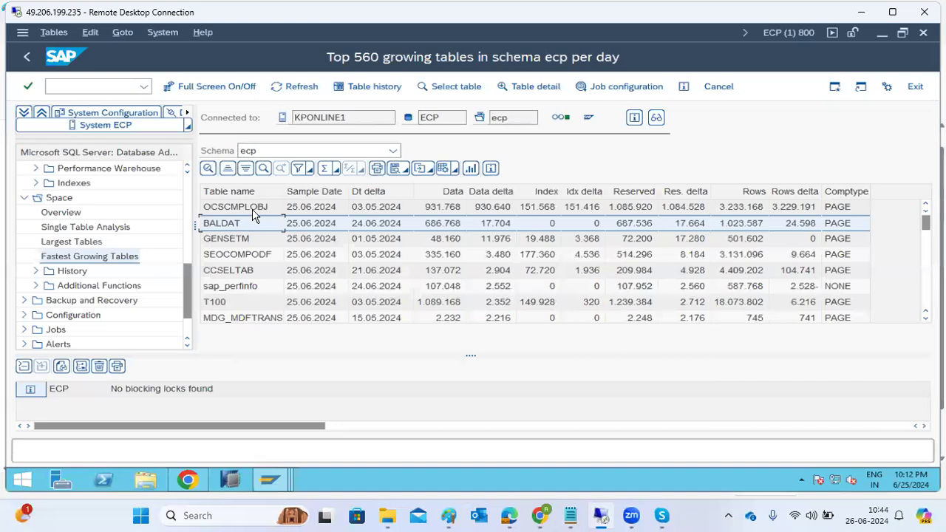
Examine the OCSCMPLOBJ, BALDAT and GENSETM rows and the rest of the fastest growing tables in schema ecp.
click(252, 210)
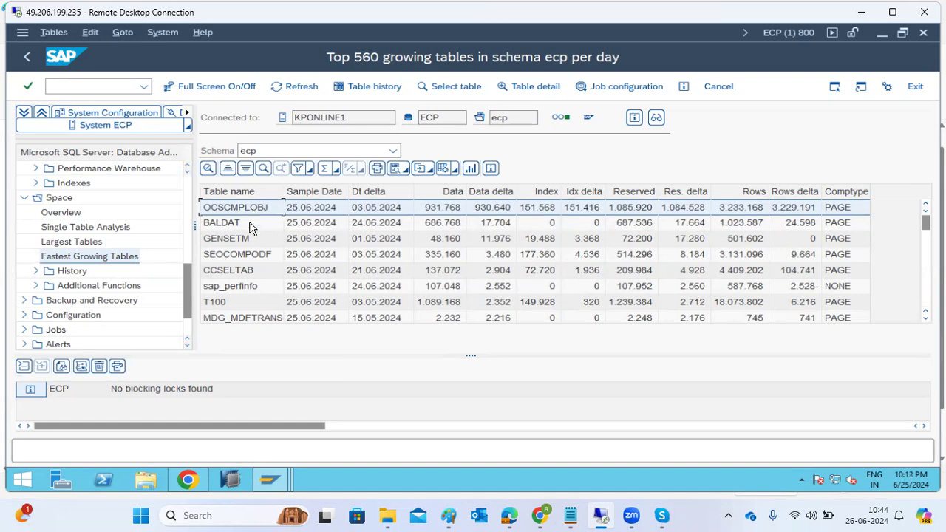
click(249, 223)
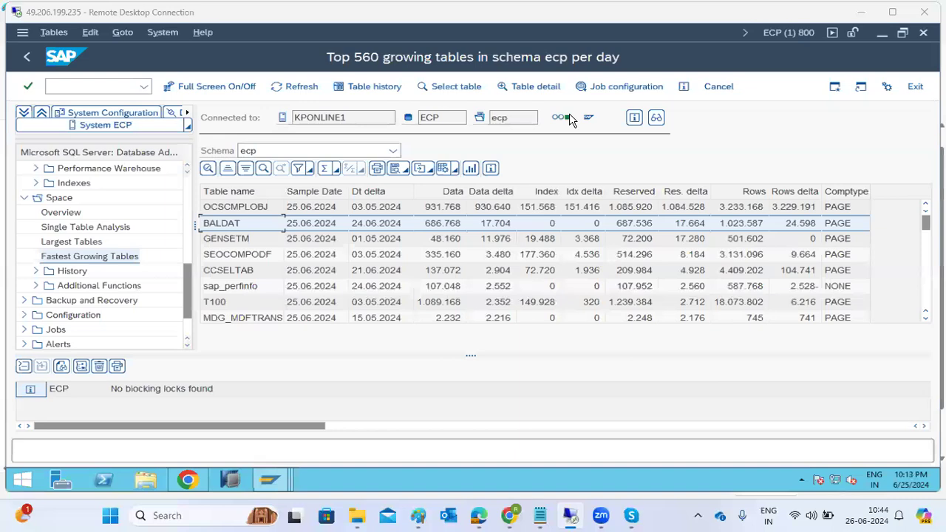
click(240, 242)
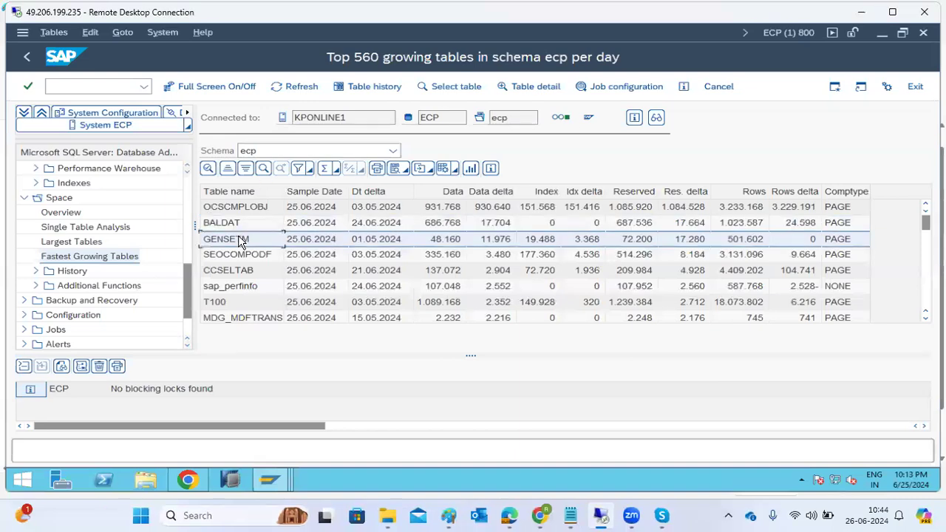
scroll(238, 259, down, 10)
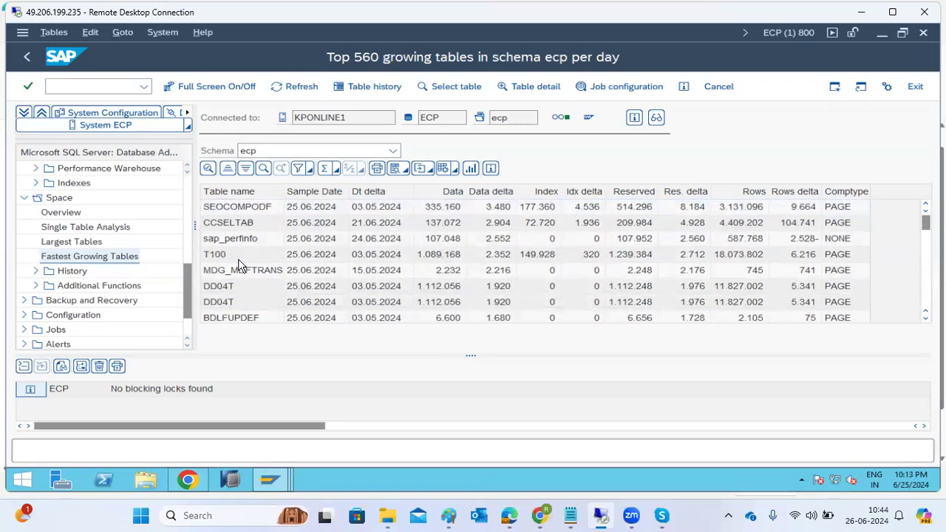
scroll(238, 258, down, 3)
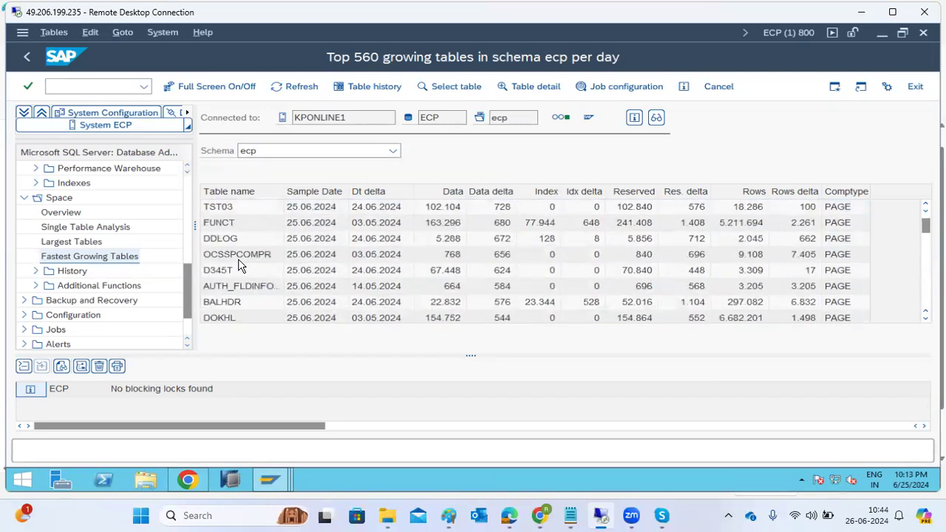
scroll(238, 259, up, 1)
scroll(238, 258, up, 10)
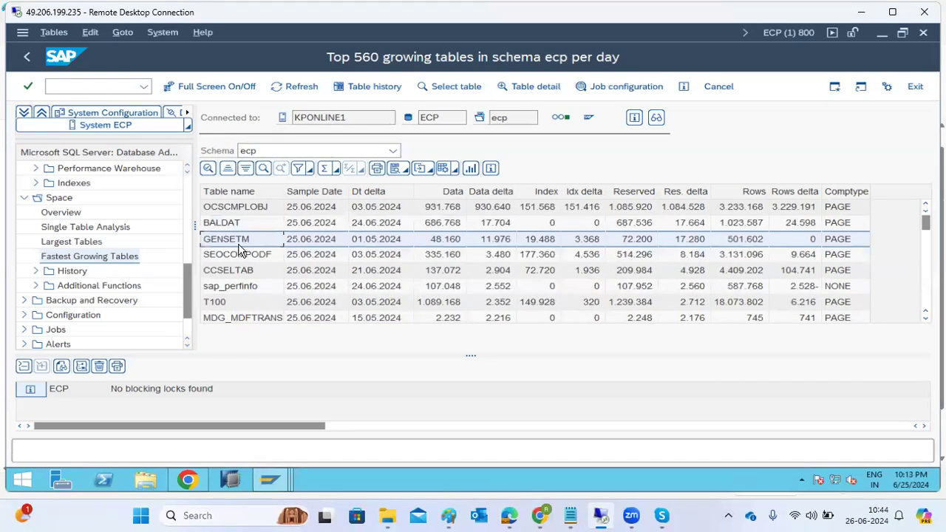
click(240, 244)
scroll(262, 281, down, 1)
scroll(262, 281, down, 1)
scroll(260, 280, down, 1)
scroll(260, 281, up, 3)
Open Database Size History under Space History and check the weekly entries for 24.06.2024 and 17.06.2024.
click(37, 271)
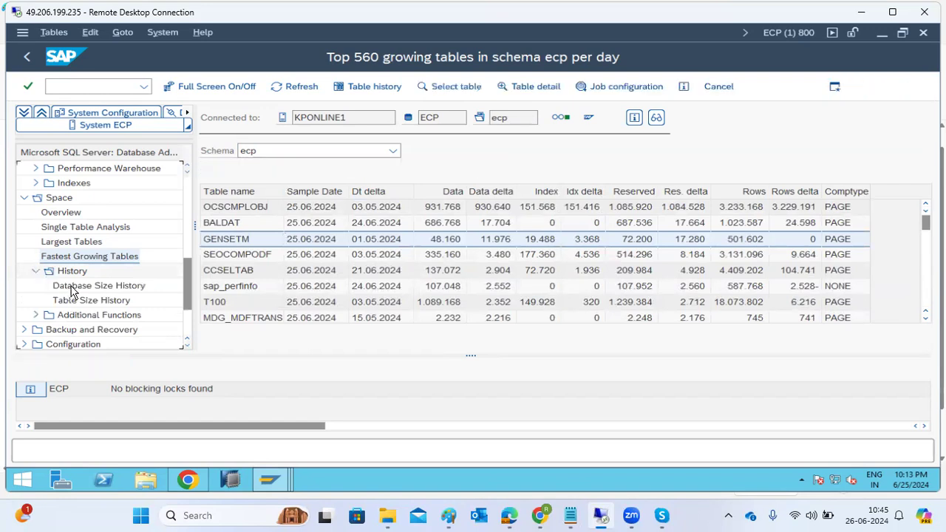
click(81, 287)
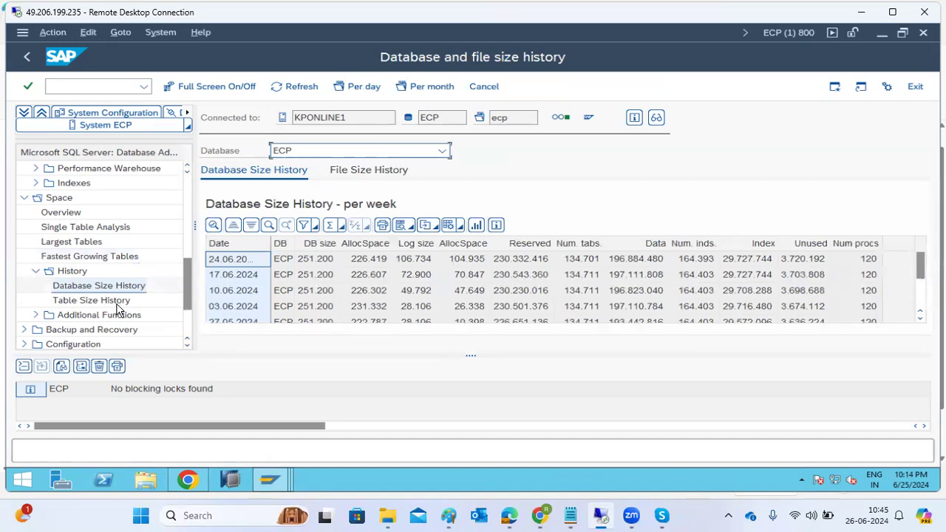
click(250, 261)
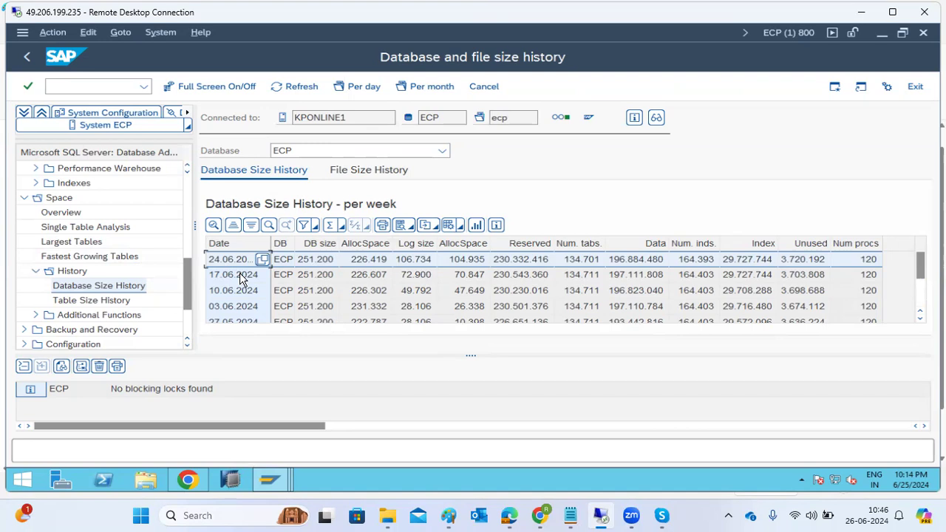
click(242, 277)
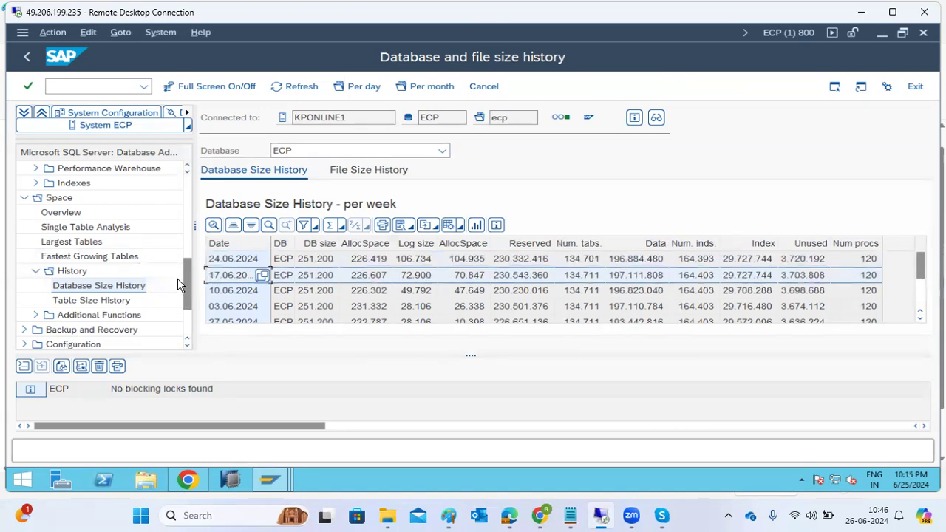
Expand Additional Functions under Space and look through the remaining folders of the database administration tree.
click(36, 315)
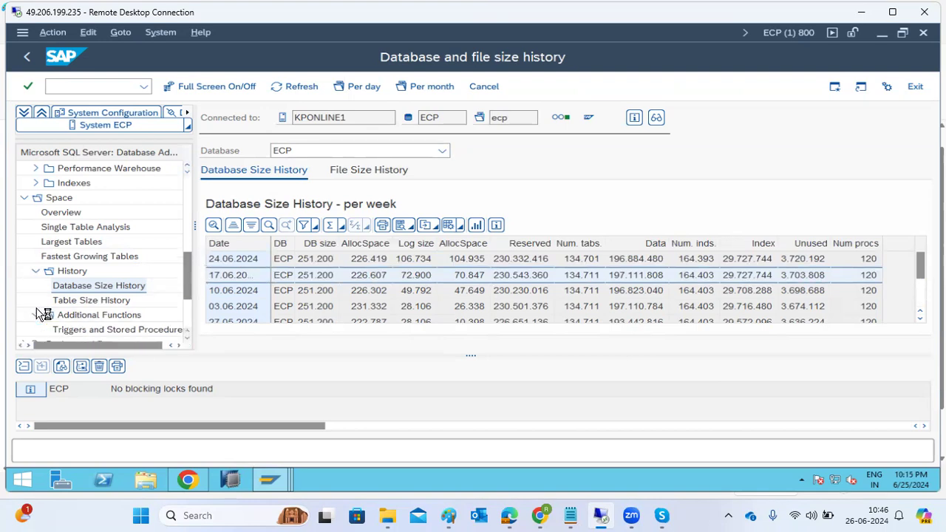
click(70, 332)
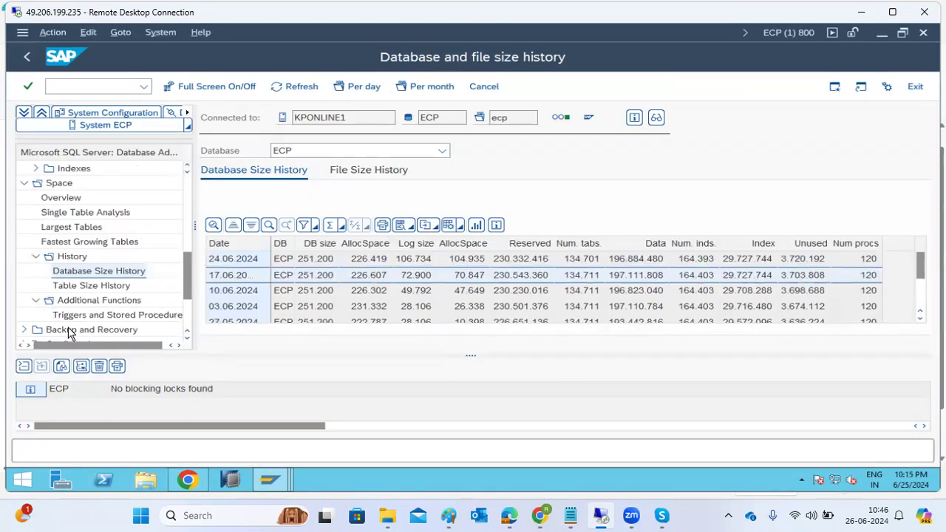
scroll(67, 324, down, 3)
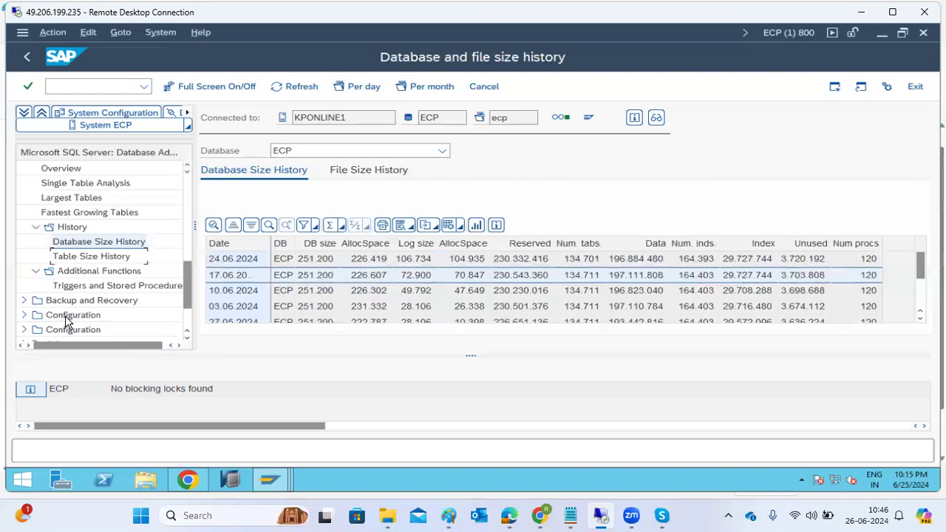
scroll(62, 314, down, 2)
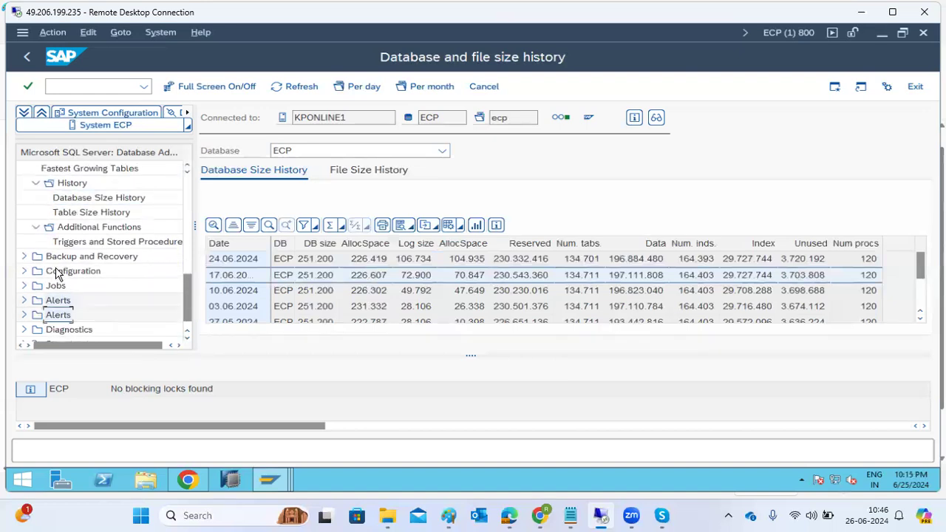
scroll(113, 237, down, 1)
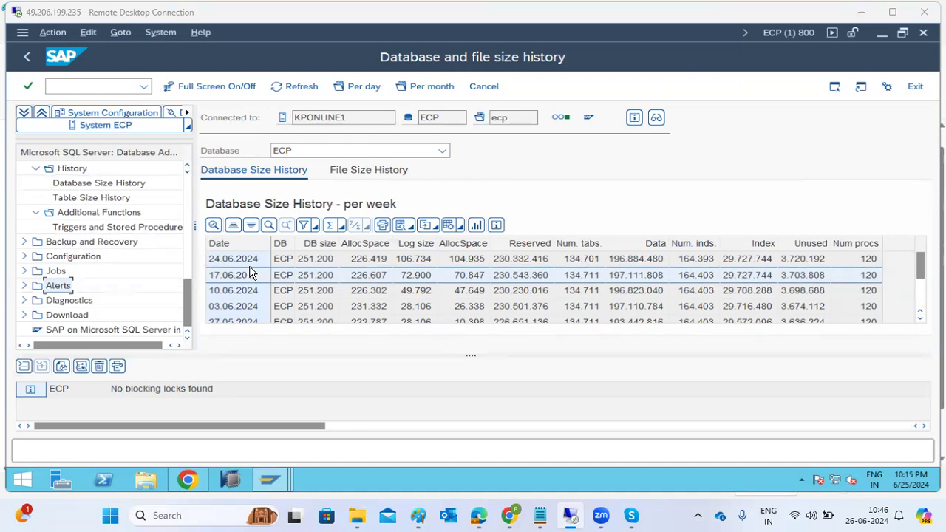
click(185, 268)
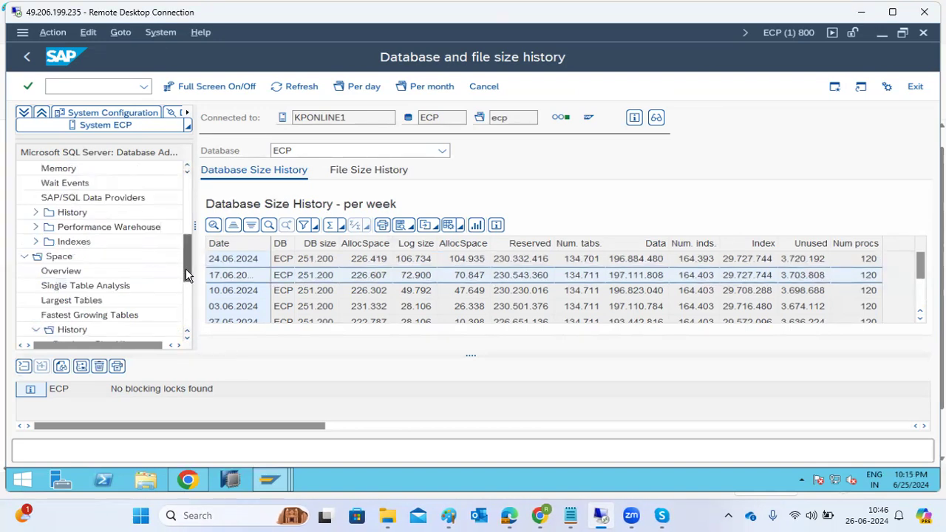
scroll(185, 268, down, 3)
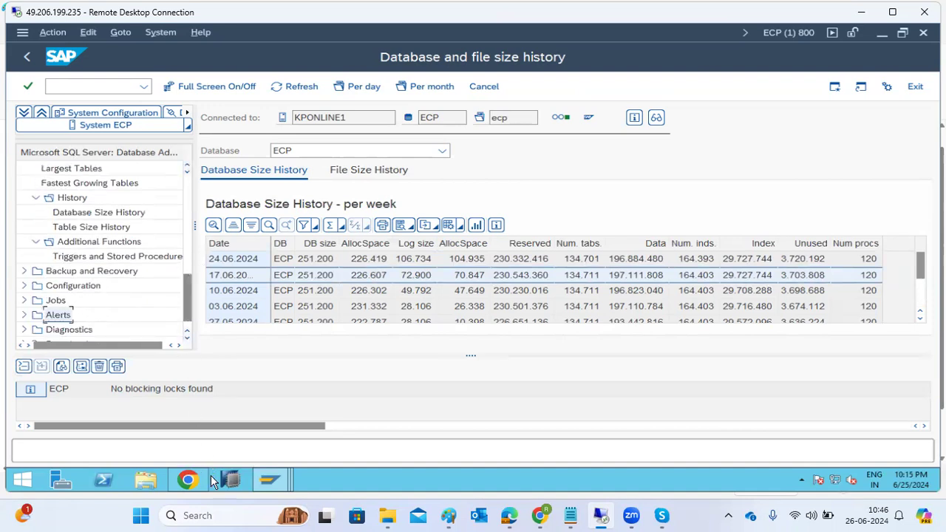
Switch to File Explorer on the remote server and open the NW1LOG1 folder on the SAP (E:) drive.
mouse_move(184, 478)
mouse_move(580, 513)
click(145, 478)
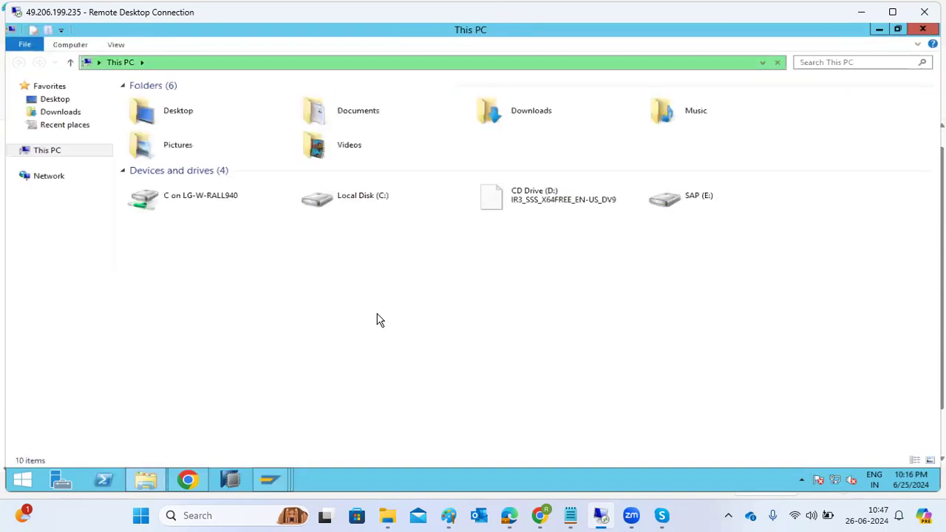
click(674, 205)
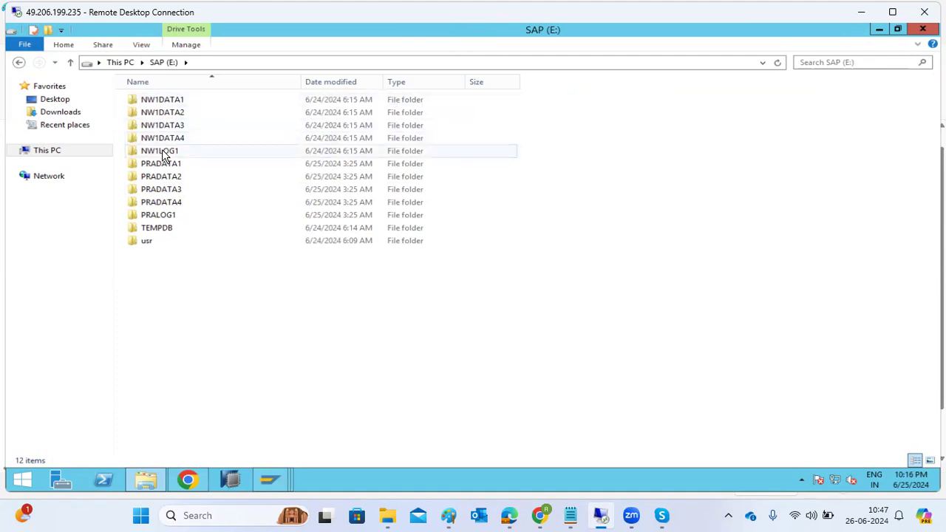
mouse_move(163, 154)
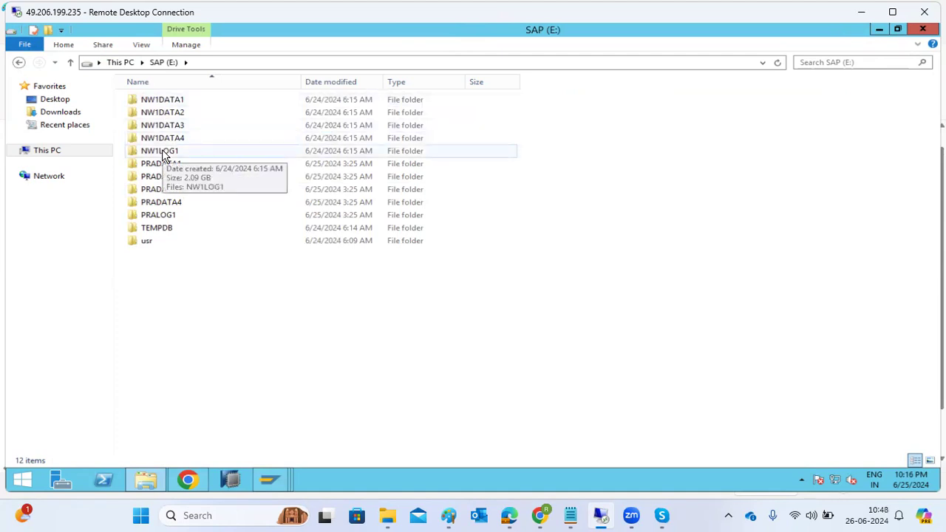
double_click(163, 152)
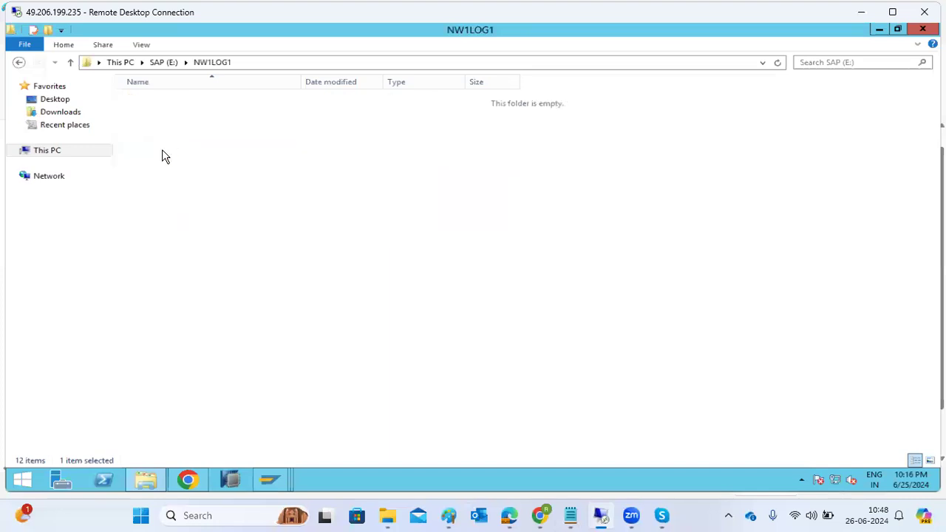
Check the contents of the NW1DATA1 folder and return to the SAP (E:) drive's folder list.
click(165, 65)
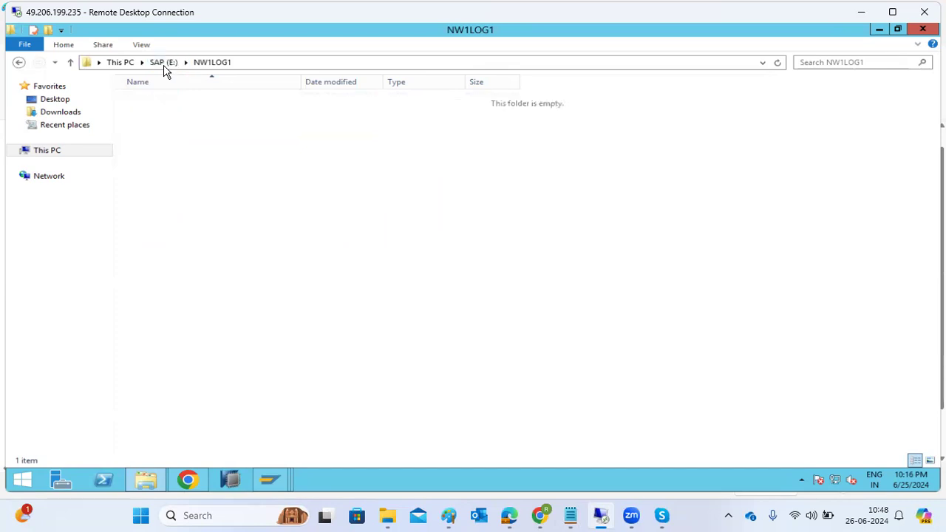
click(175, 104)
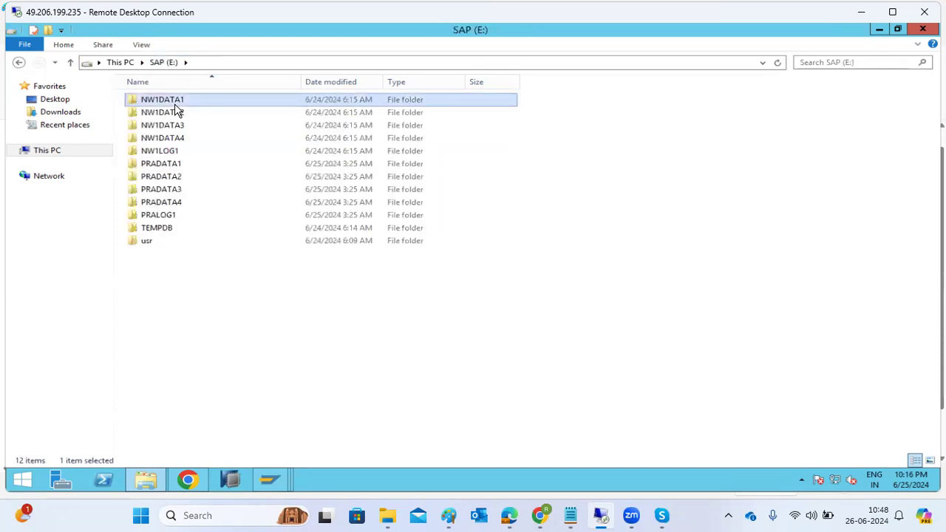
double_click(174, 103)
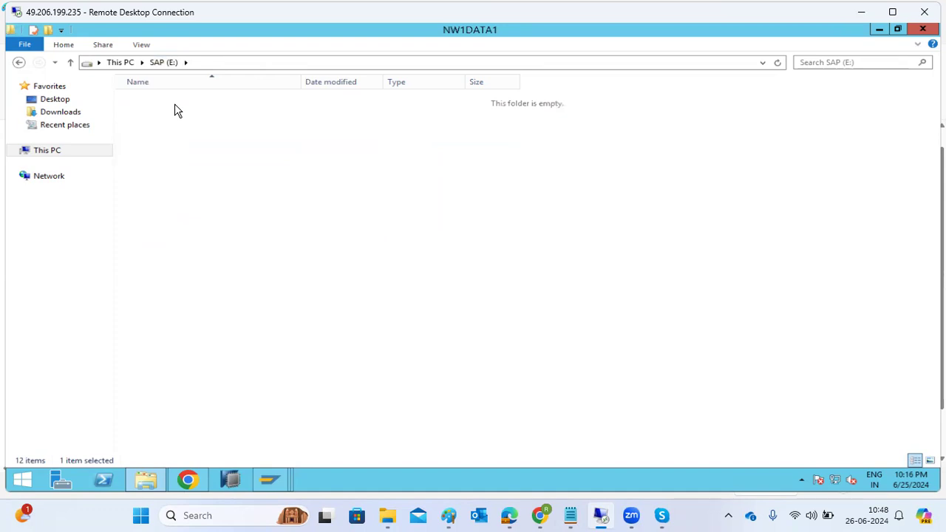
click(168, 66)
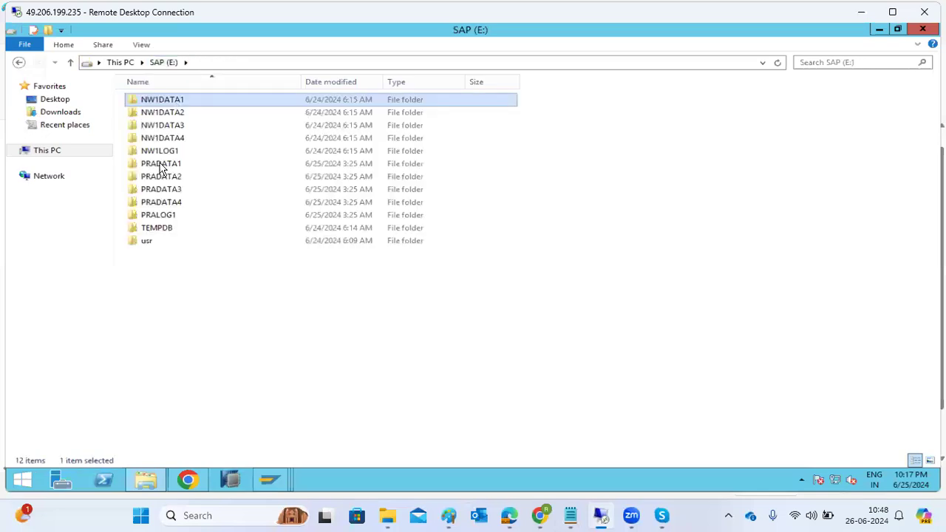
Check the drives' free space on This PC in the remote File Explorer and return to the SAP window.
click(268, 480)
click(283, 415)
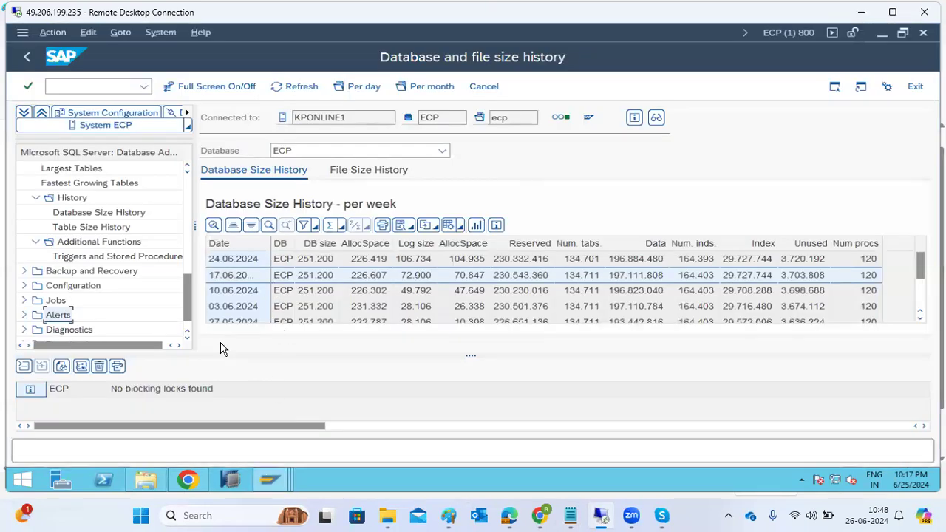
click(146, 482)
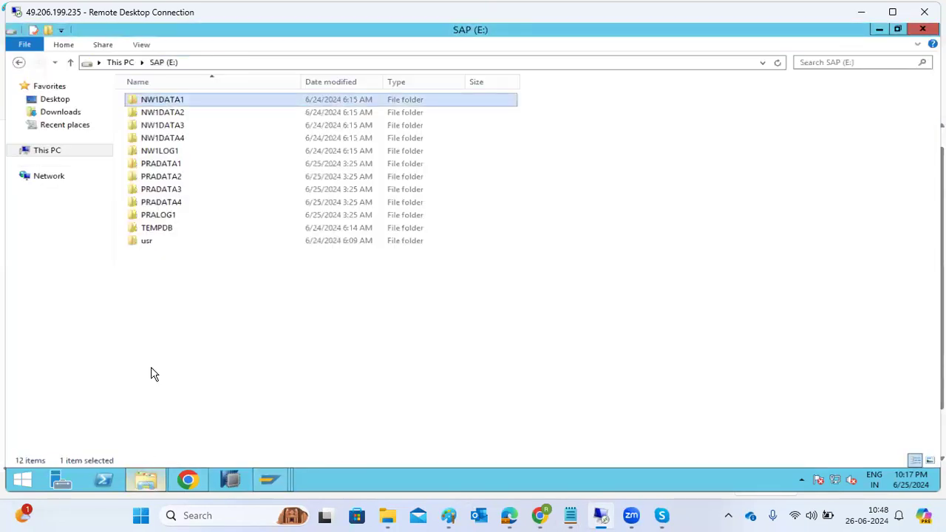
click(49, 152)
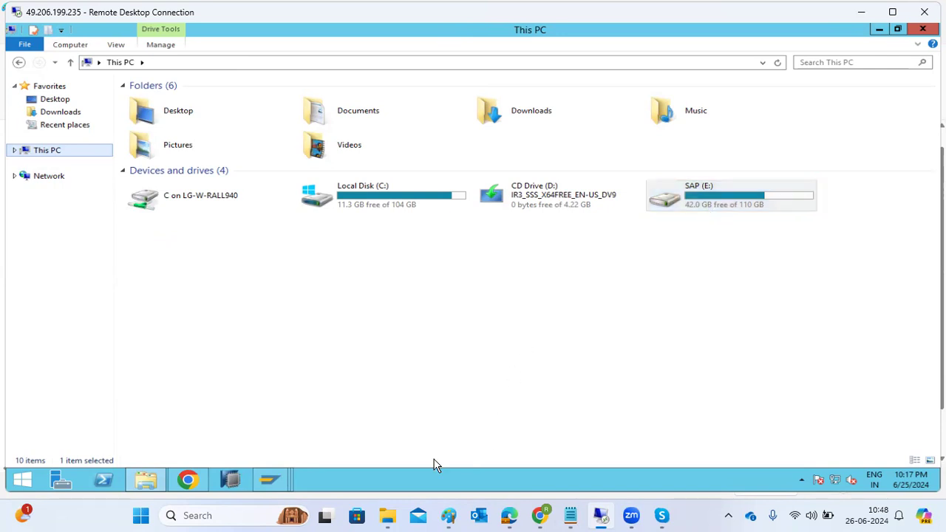
click(276, 481)
click(282, 420)
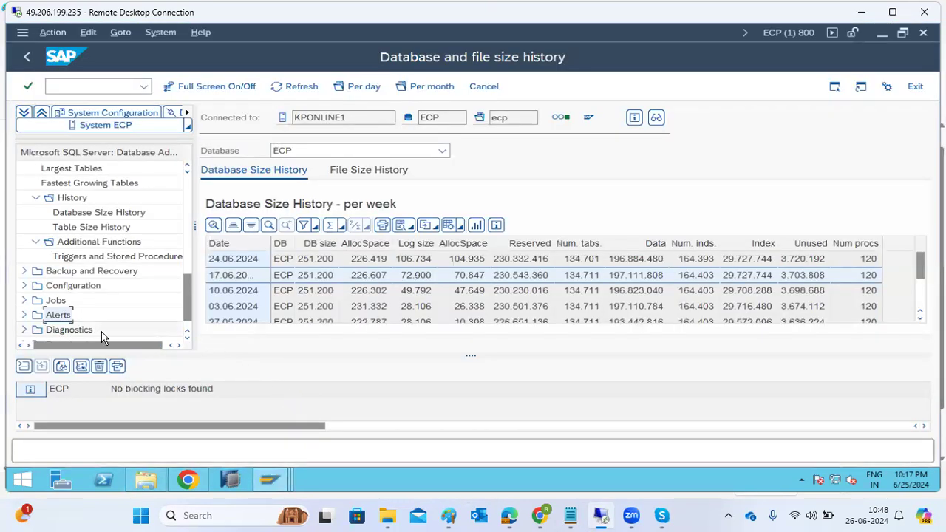
Open the Alert Monitor in the Alerts folder of the database administration tree.
click(27, 316)
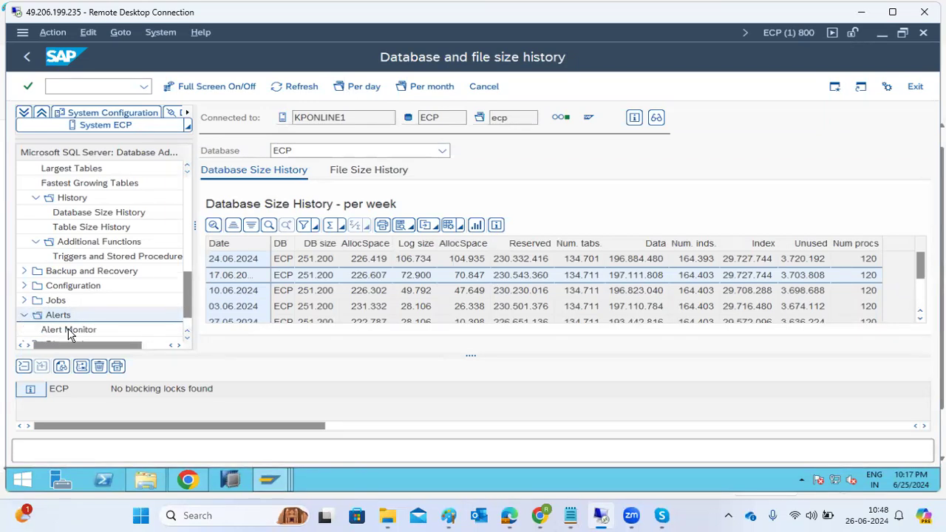
click(69, 329)
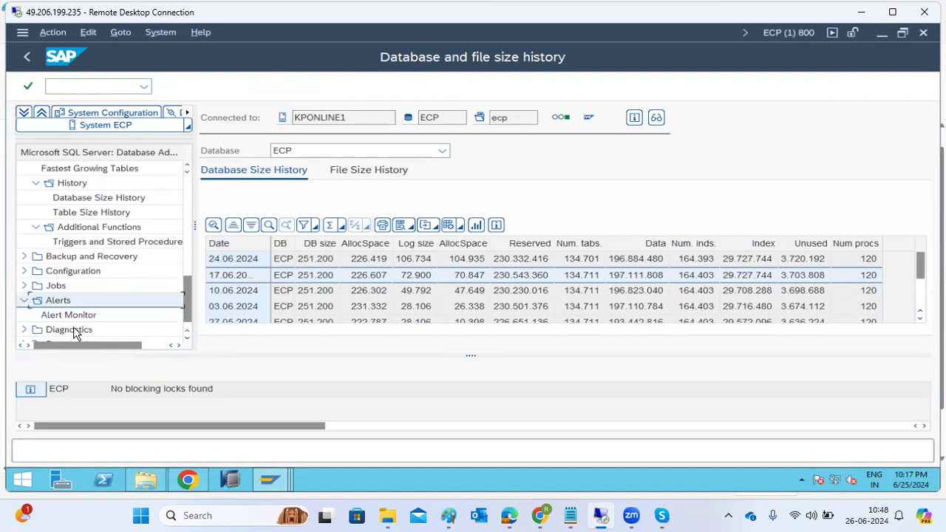
click(72, 317)
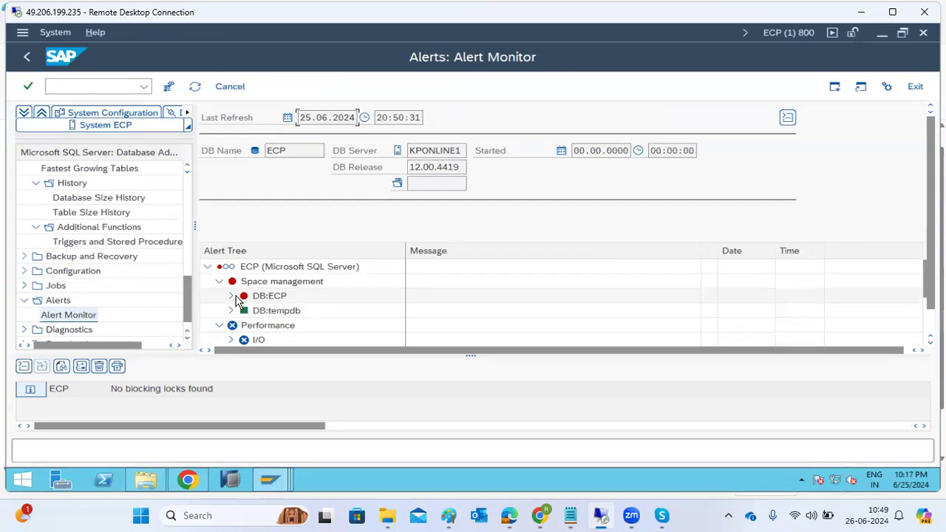
Expand DB:ECP under Space management in the alert tree and examine the alerts of its data and log files.
click(230, 295)
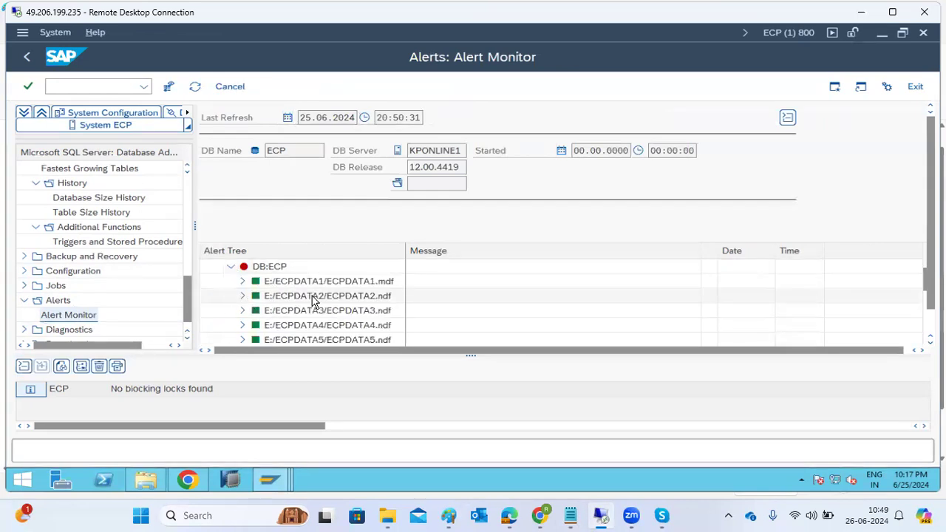
scroll(315, 302, down, 2)
scroll(315, 302, down, 7)
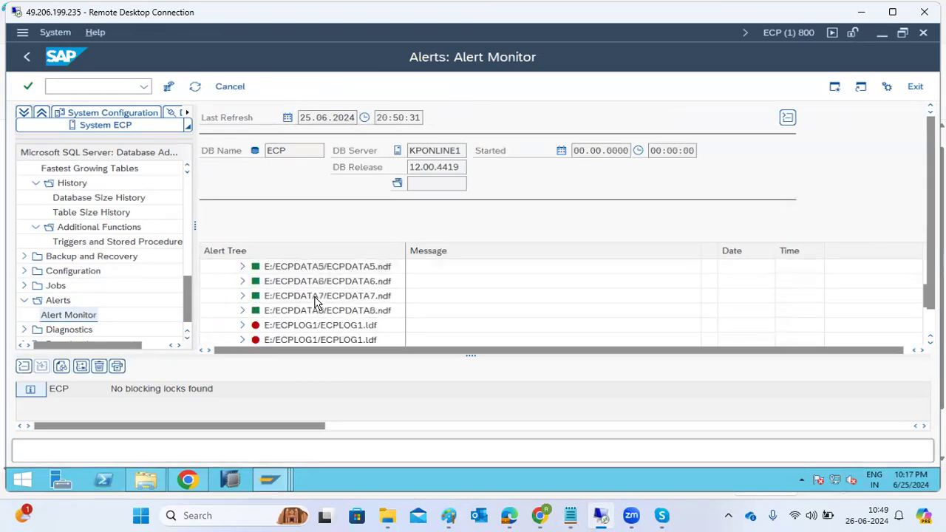
scroll(288, 311, down, 1)
scroll(288, 308, up, 2)
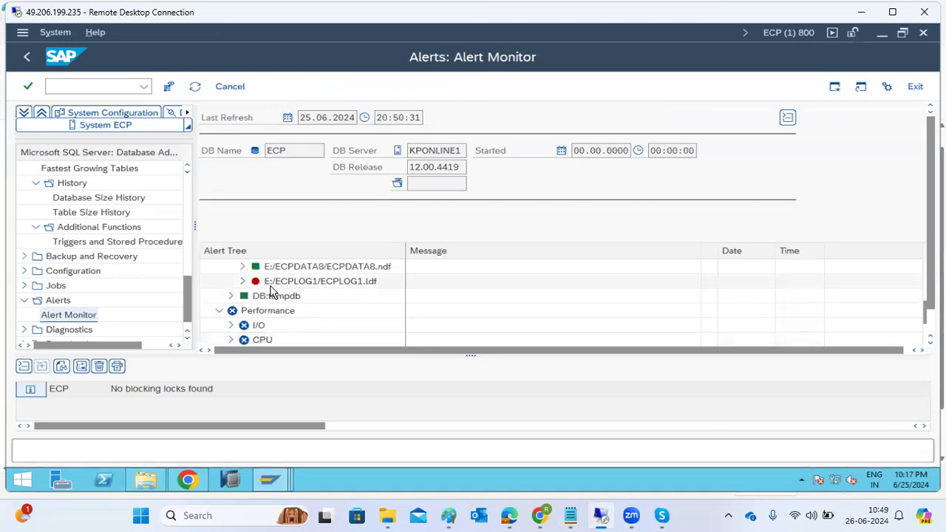
Expand the ECPLOG1.ldf log file in the alert tree and try to open the details of its Free Space in File alert.
click(244, 281)
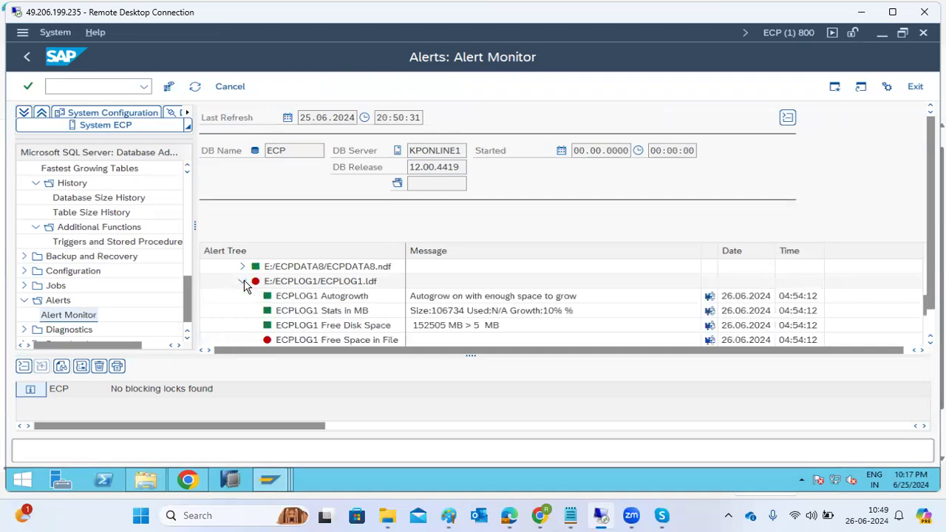
scroll(327, 344, down, 1)
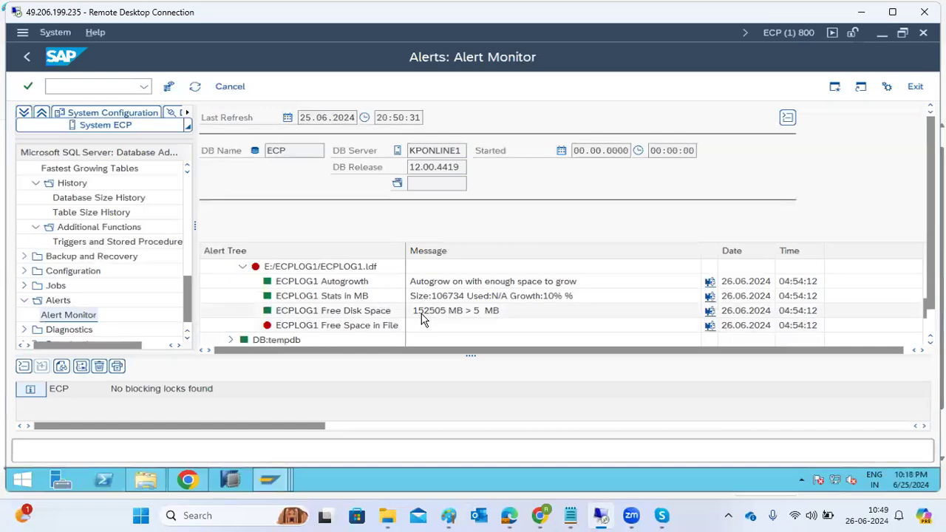
click(363, 331)
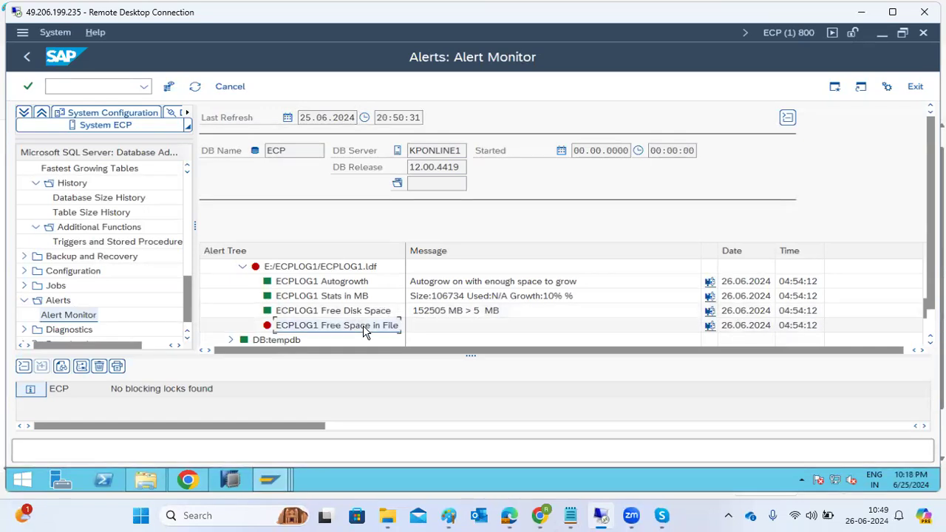
double_click(362, 330)
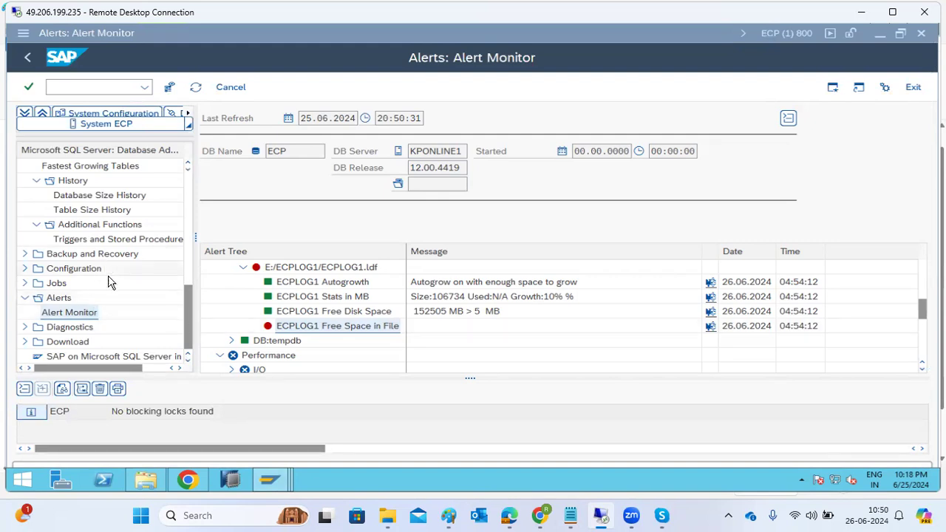
Open System Configuration under System Landscape and test the connection of the ECP system.
click(185, 187)
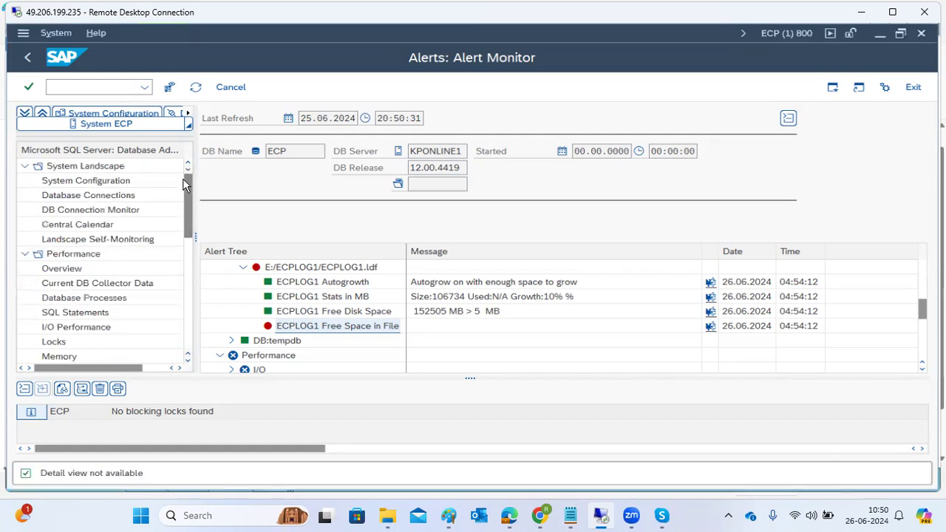
click(79, 182)
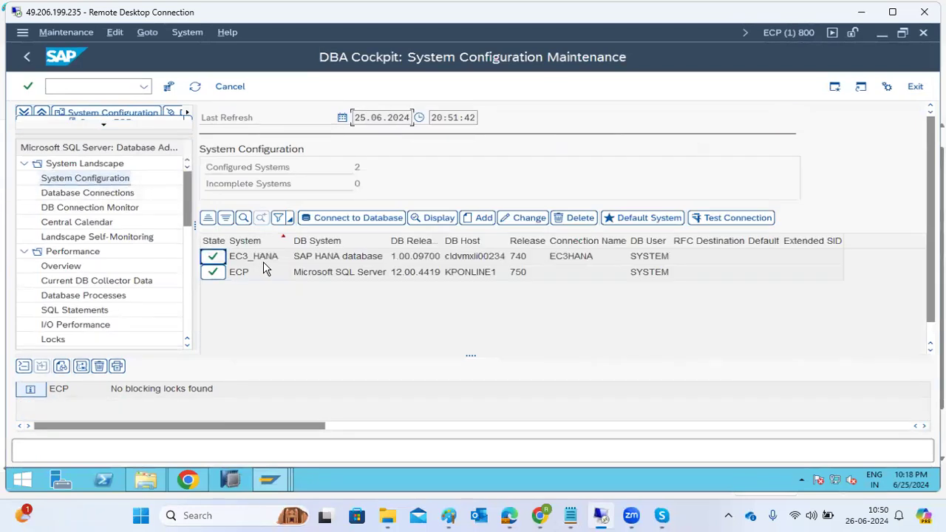
click(259, 276)
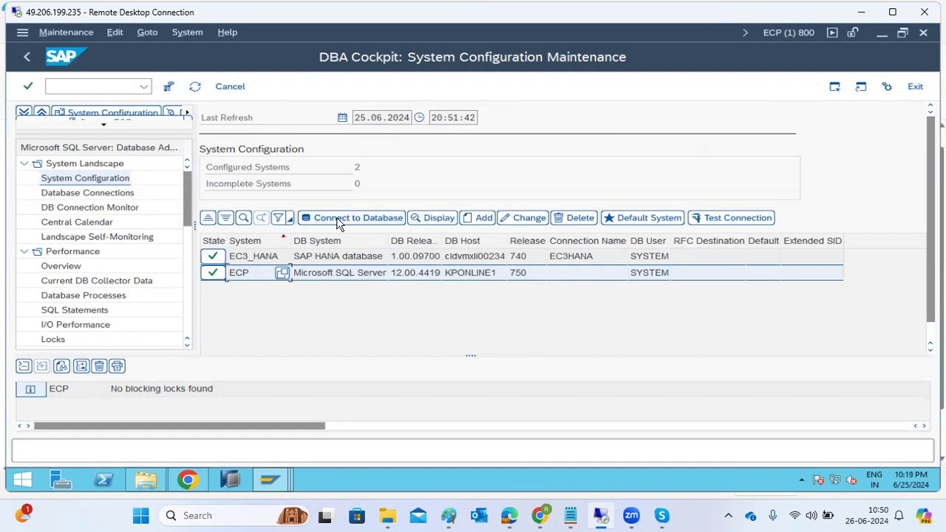
click(713, 219)
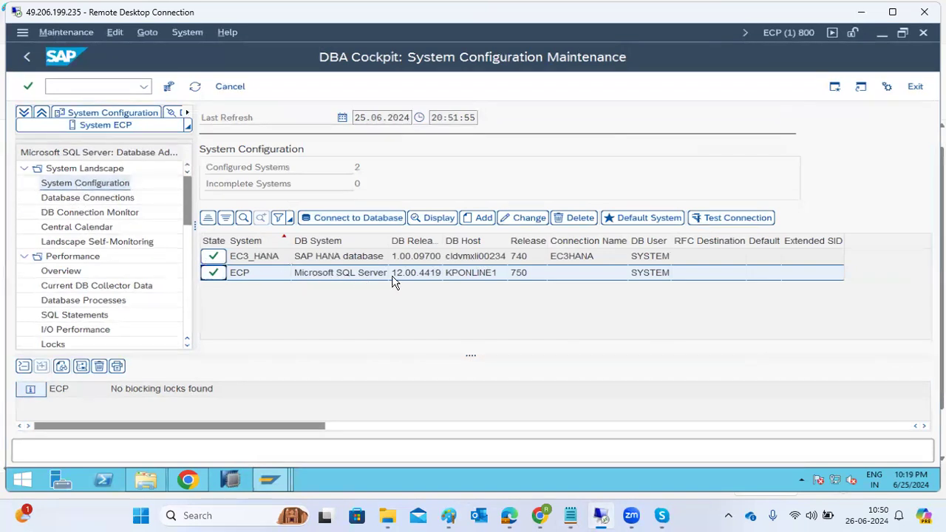
Open the EC3_HANA system entry for changing, view its database connection settings and return to the system list.
click(254, 259)
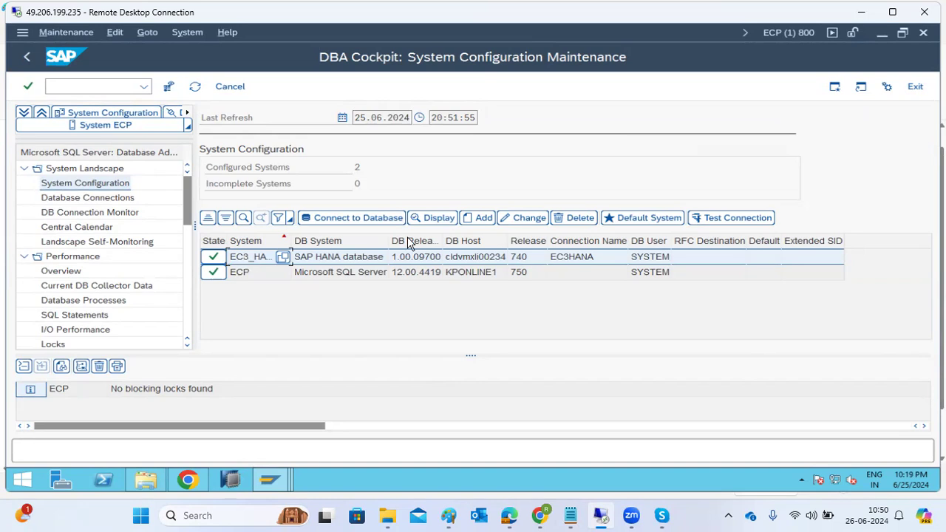
click(535, 224)
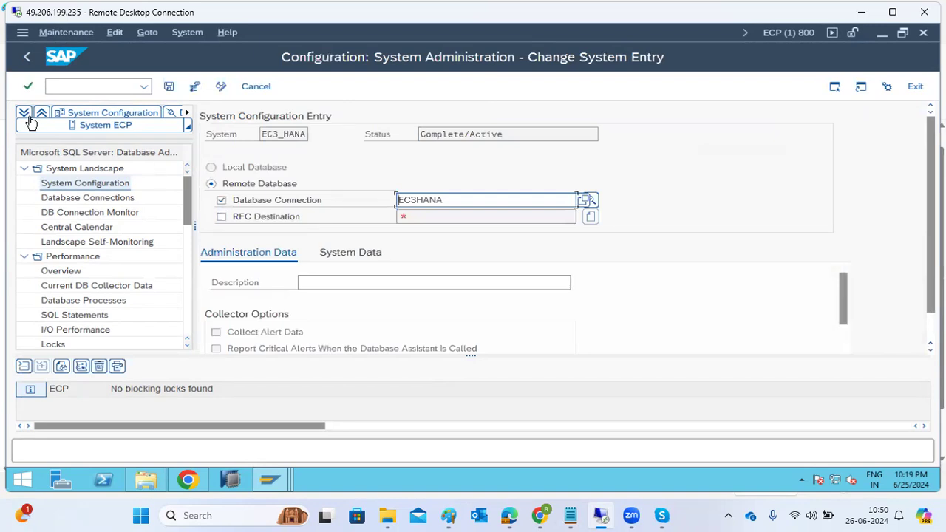
click(27, 58)
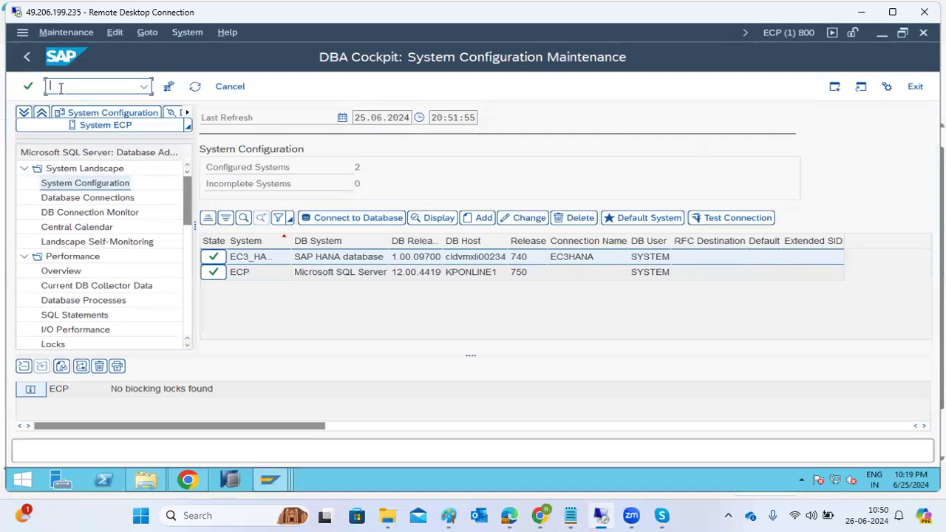
Open the Description of Database Connections overview in change mode and start a new entry.
text(/ndbc)
key(Return)
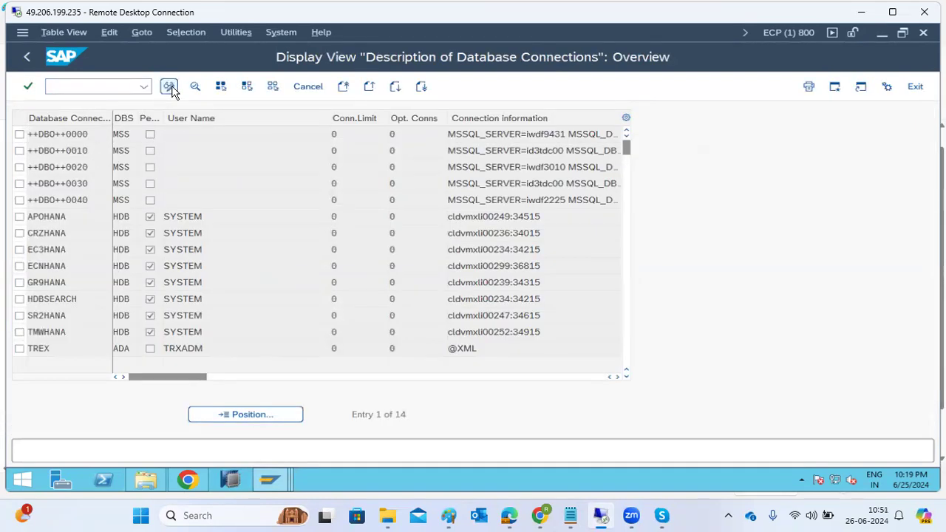
click(169, 87)
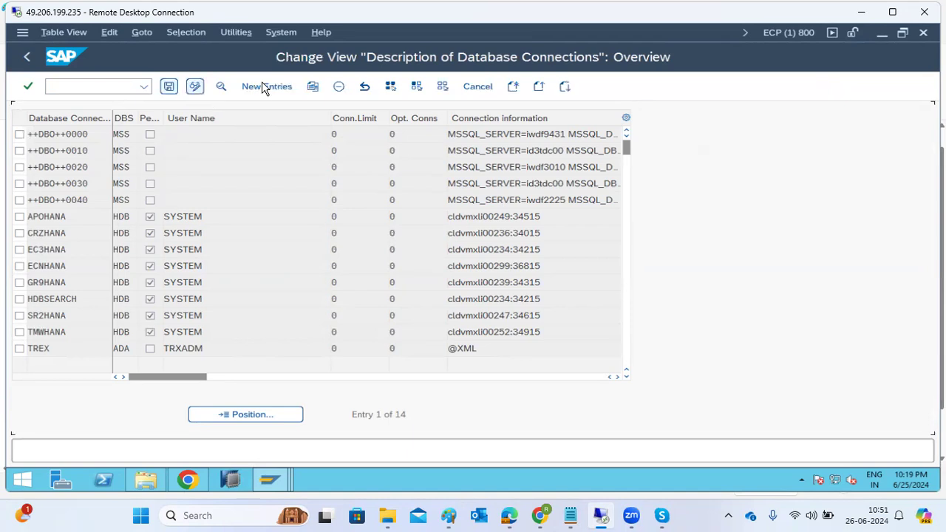
click(264, 86)
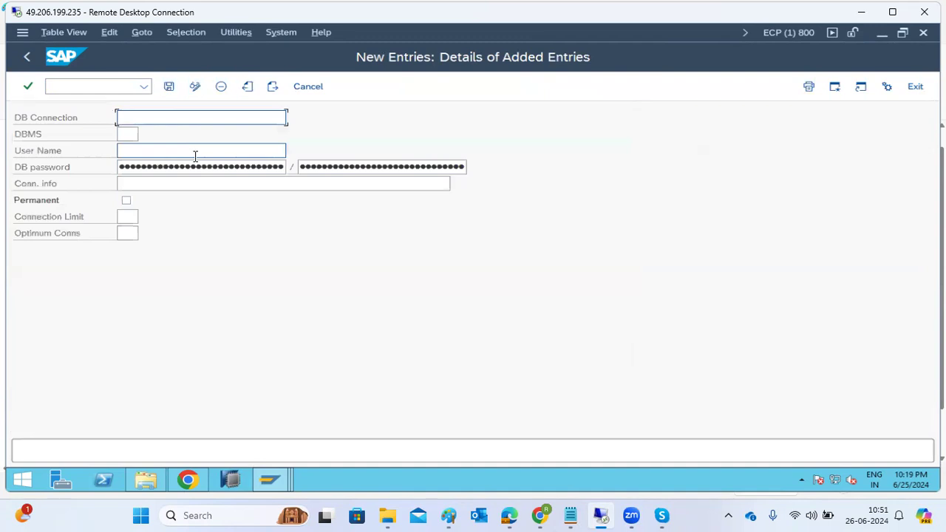
Name the new database connection HDB and set its DBMS to HDB, SAP HANA database.
text(HDB)
key(Tab)
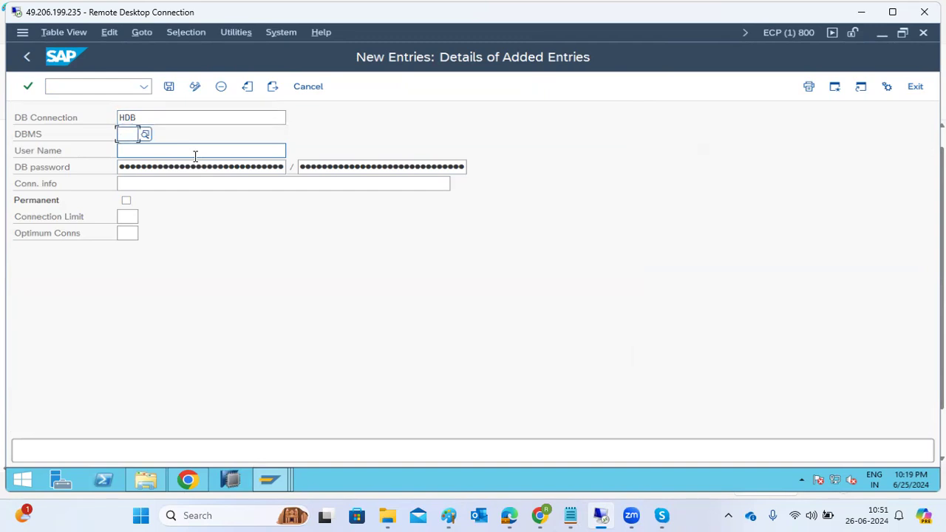
text(HDB)
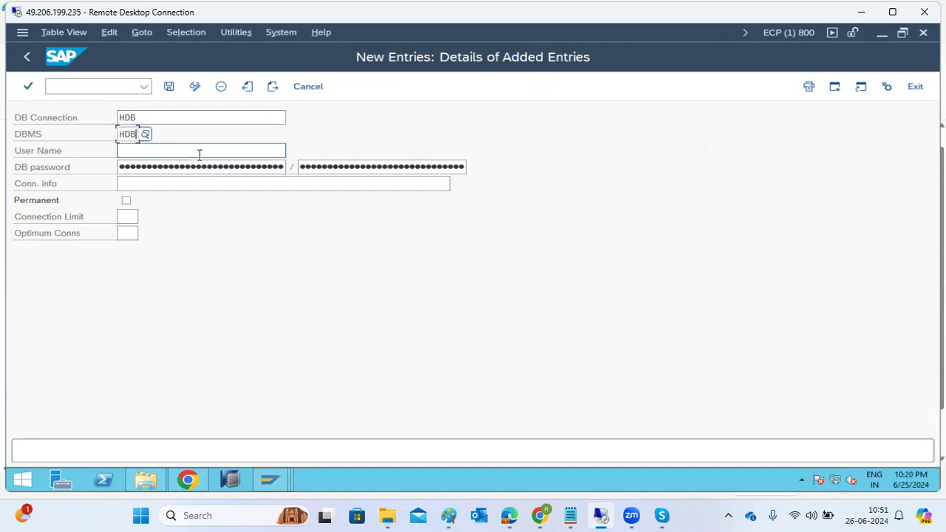
key(Return)
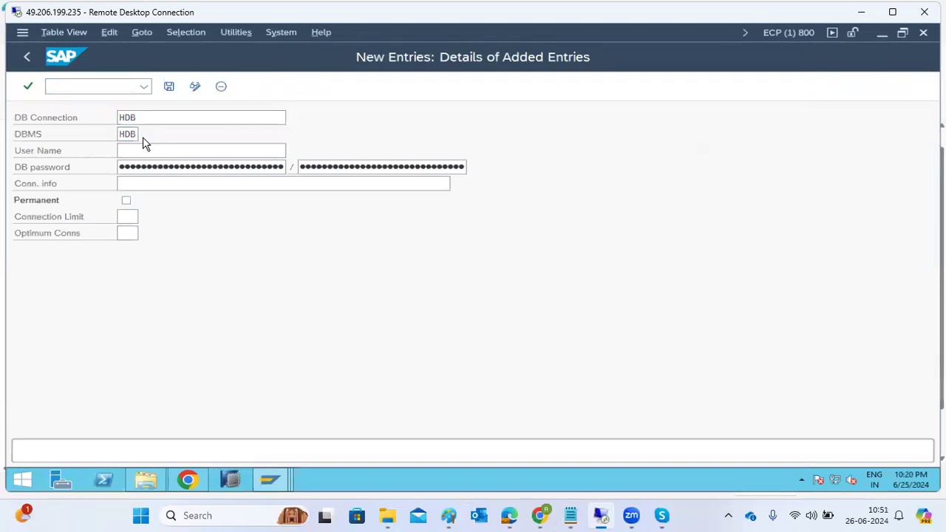
click(143, 137)
key(F4)
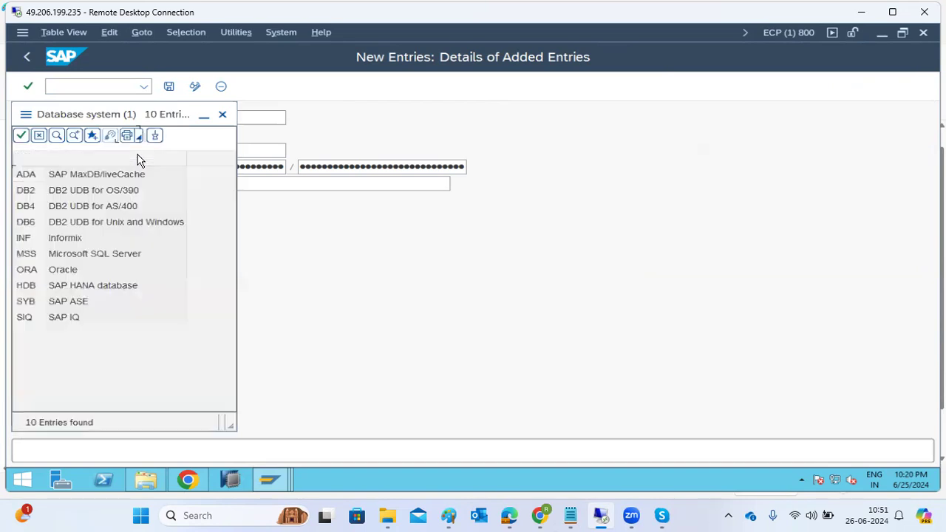
double_click(90, 284)
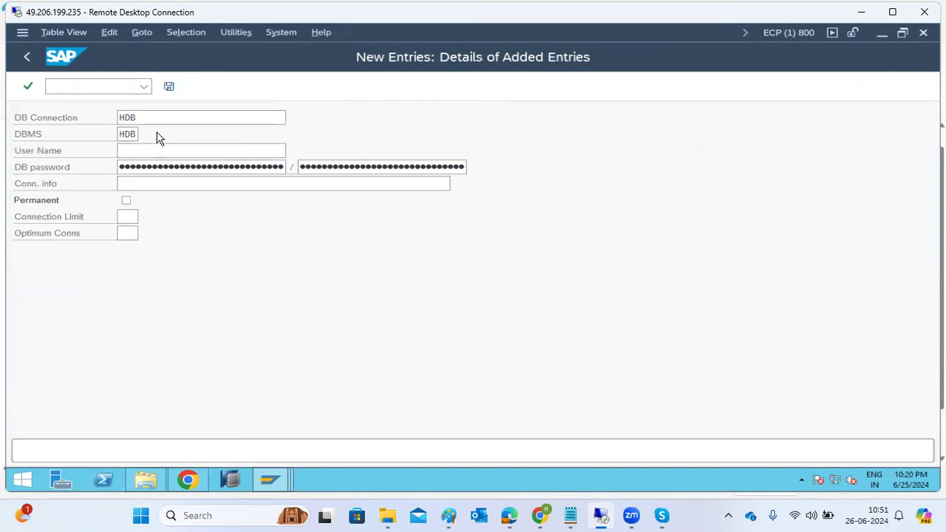
Set the connection's user name to SYSTEM and its connection info to saplinux1, and save the entry.
click(141, 154)
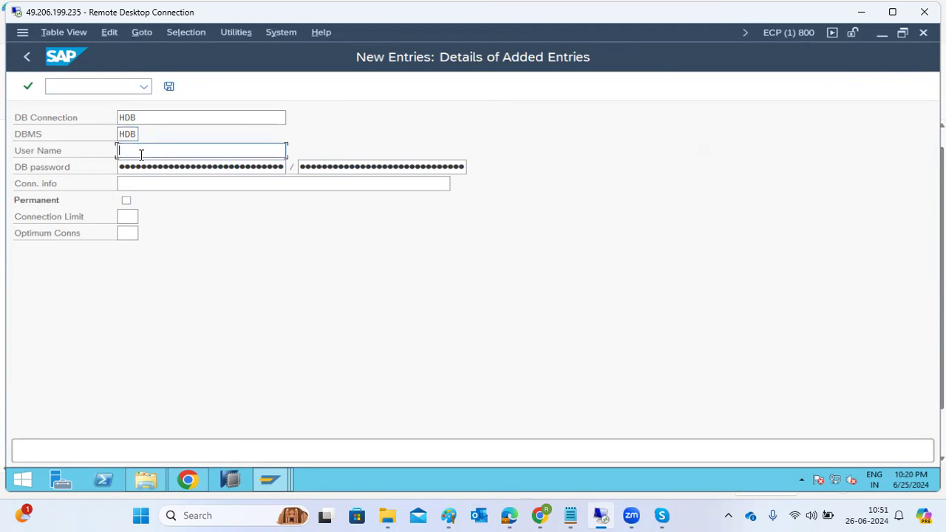
text(SYSTEM)
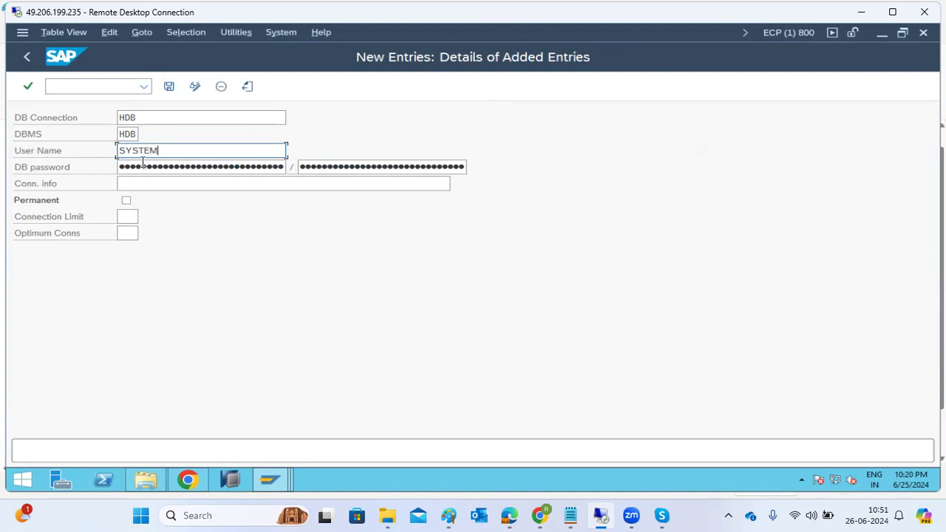
key(Tab)
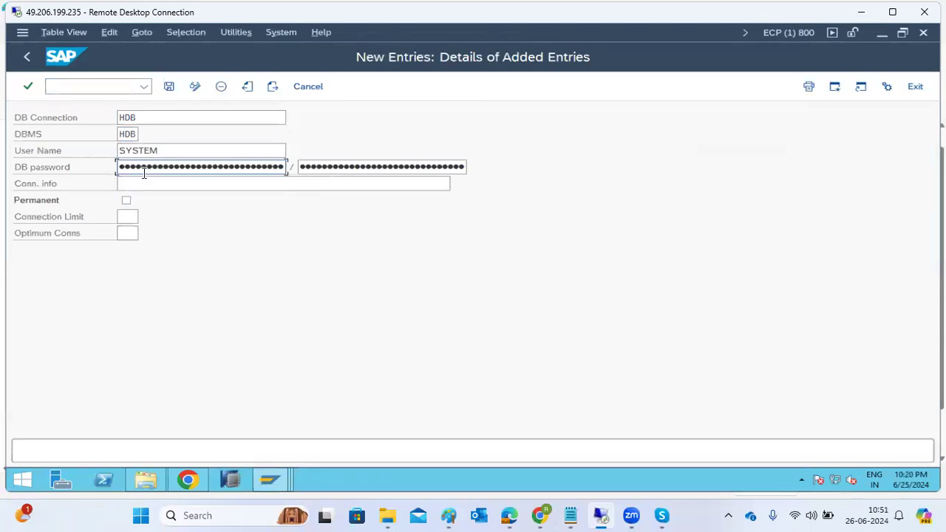
key(Tab)
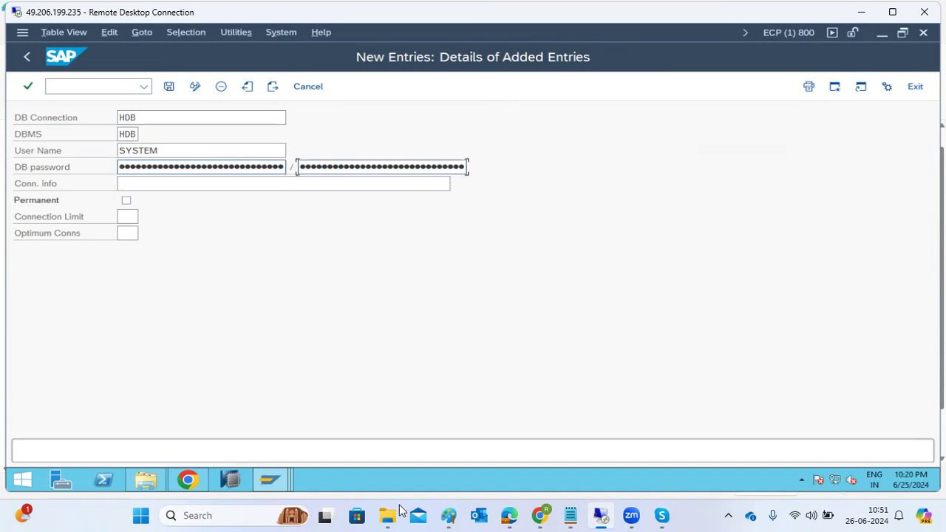
click(158, 185)
text(saplinux1)
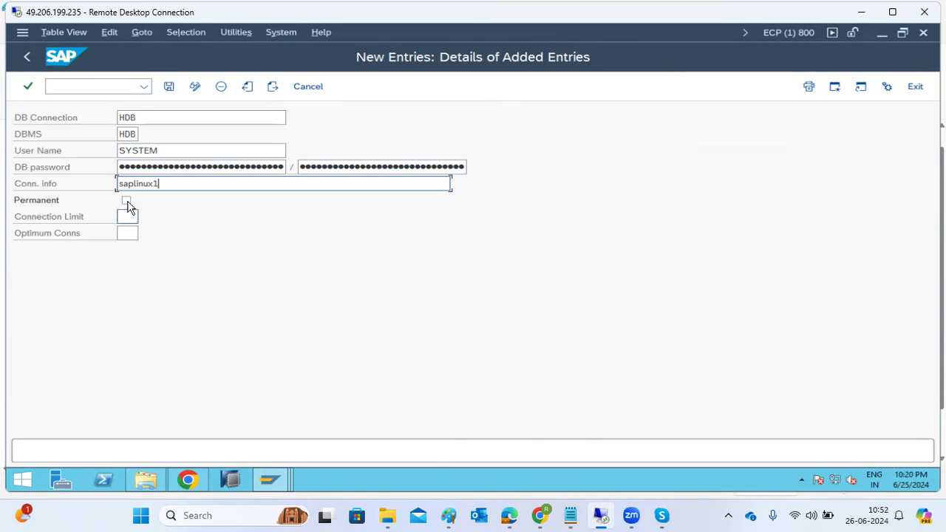
click(168, 88)
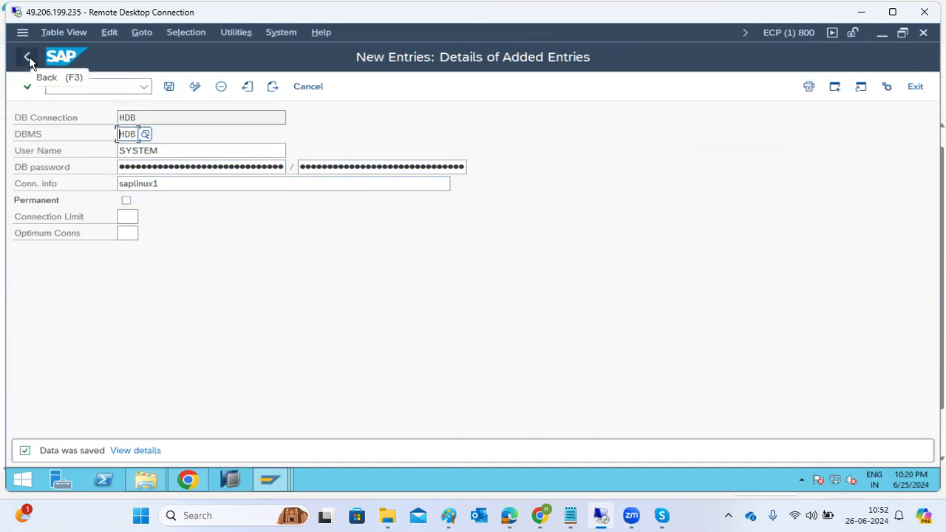
Try to change the HDB connection info to saplinux1:30015 and save it, then return to the connections overview.
click(165, 183)
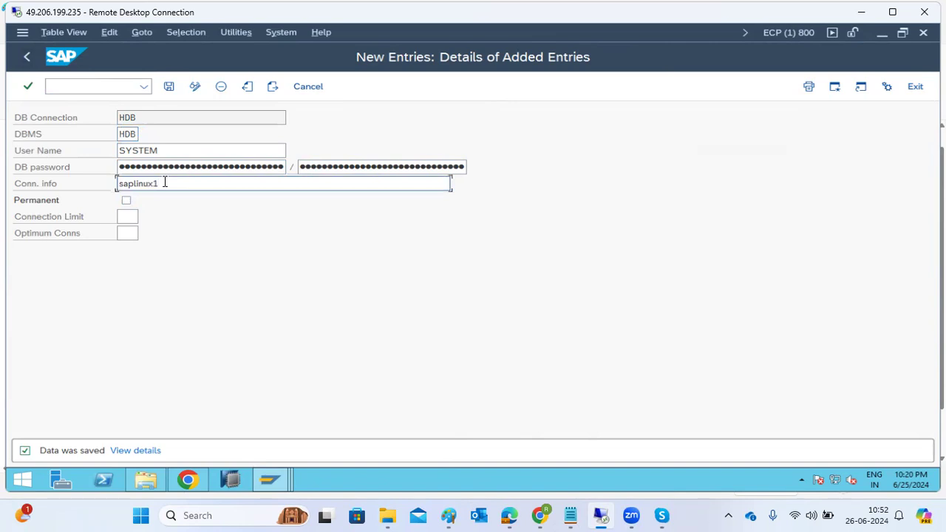
text(saplinux1:30015)
click(167, 92)
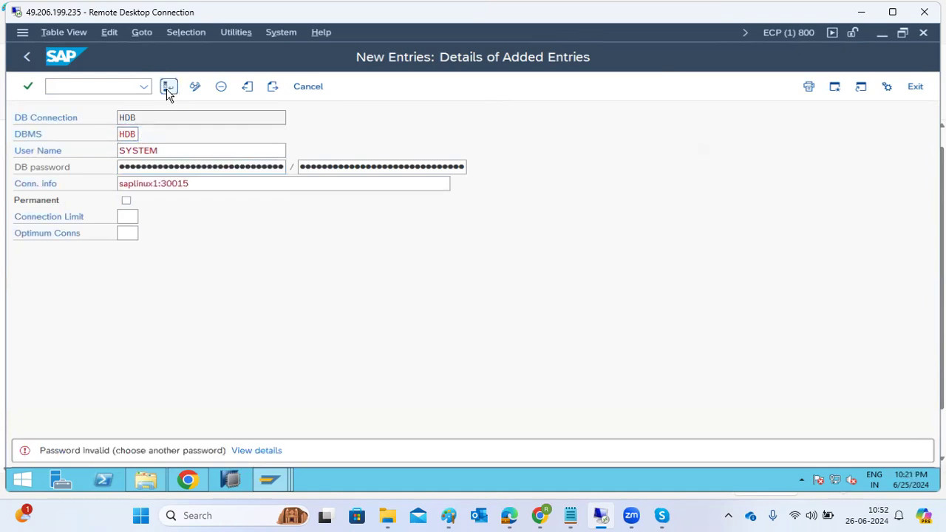
click(171, 166)
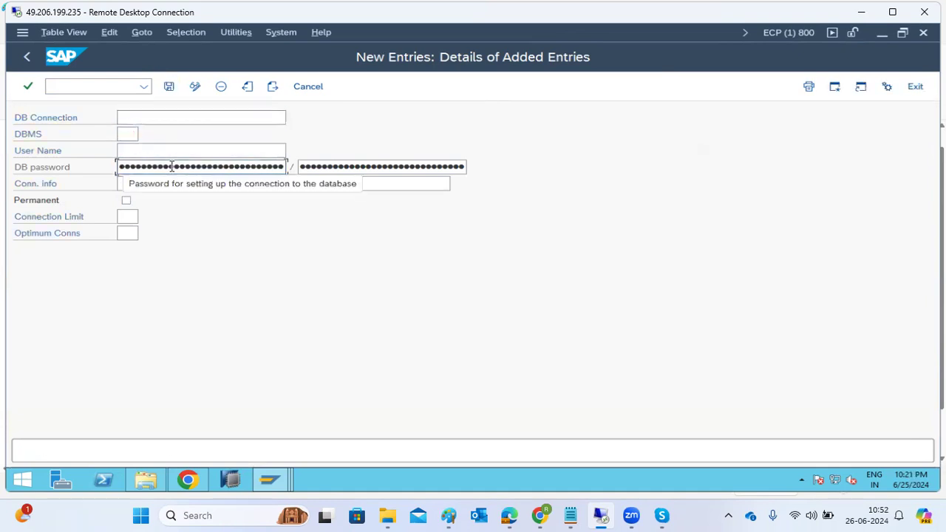
click(26, 58)
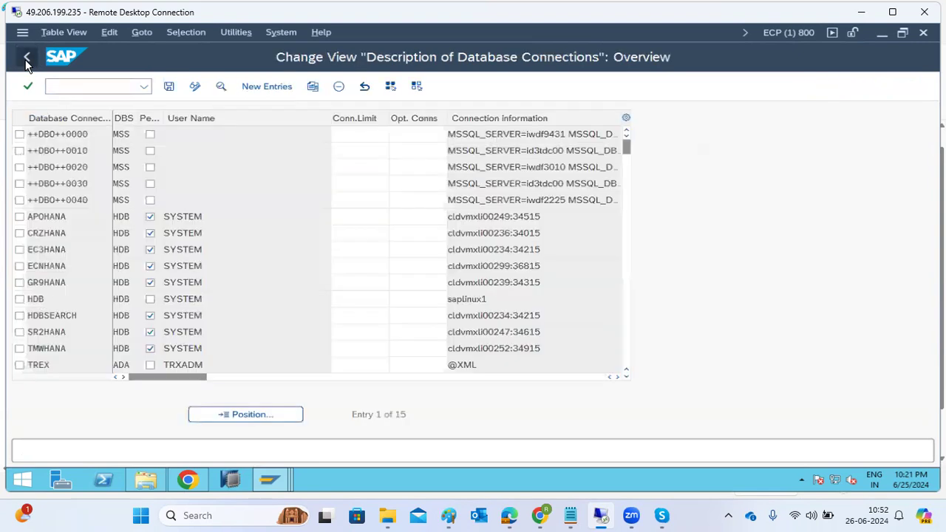
Leave the database connections overview and open transaction dbacockpit.
click(25, 58)
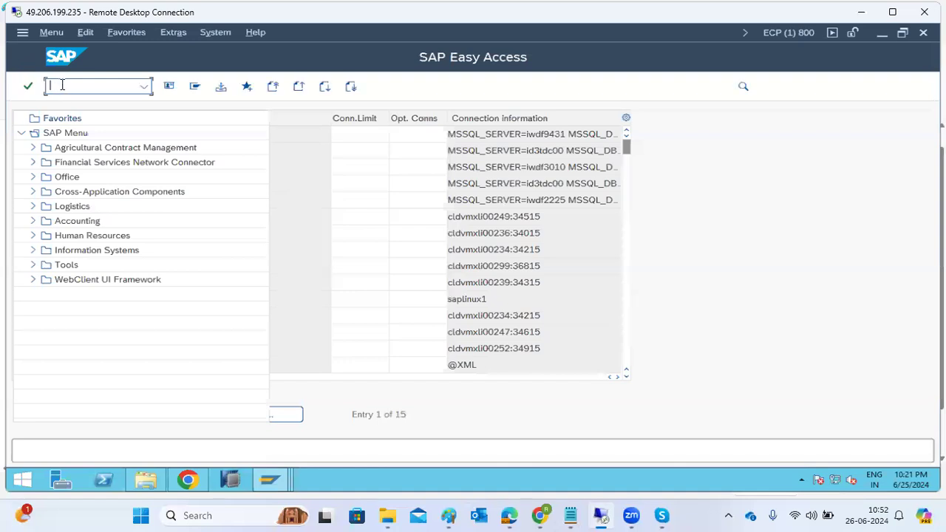
text(dbacockpit)
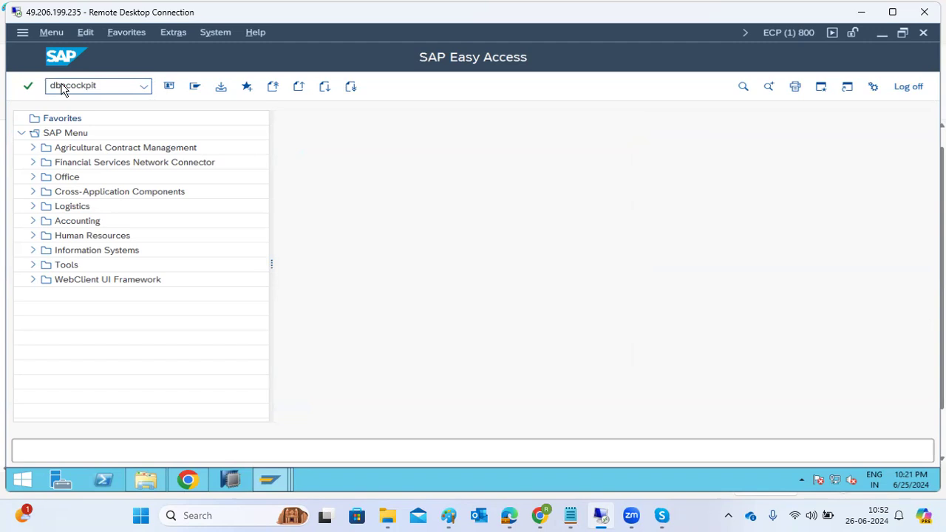
key(Return)
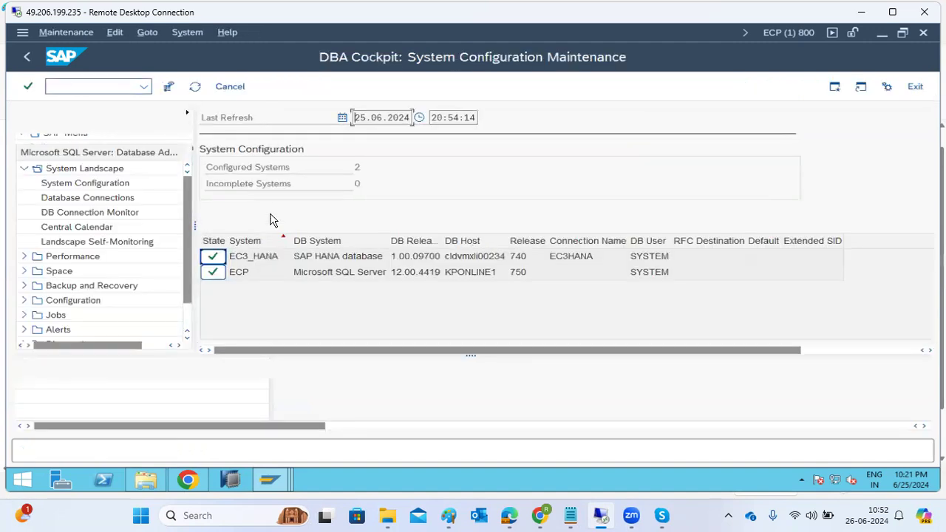
Add a system entry named HDB as a remote database and assign it the database connection HDB.
click(475, 218)
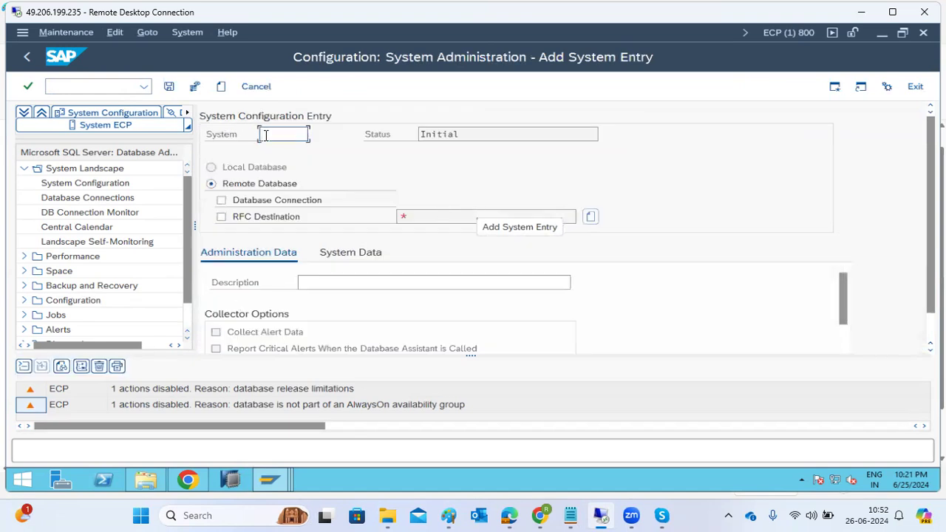
text(DB)
click(222, 200)
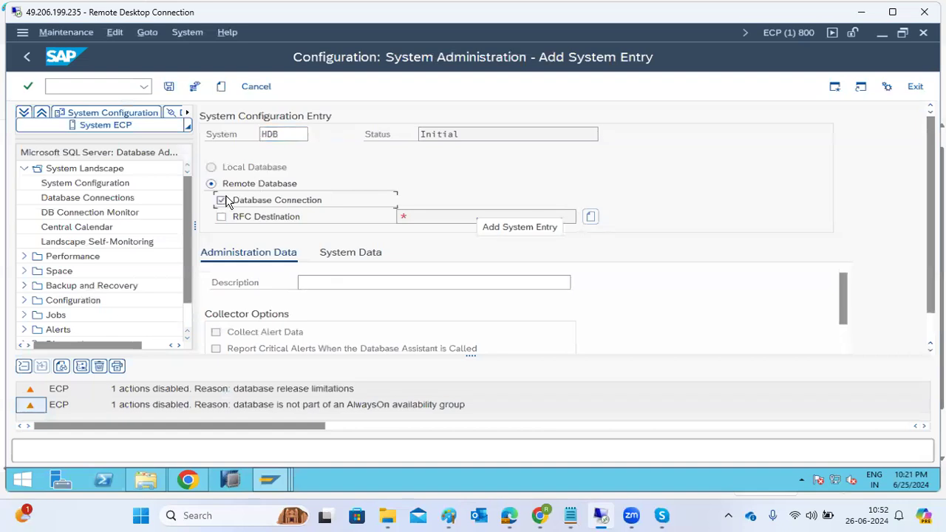
click(443, 201)
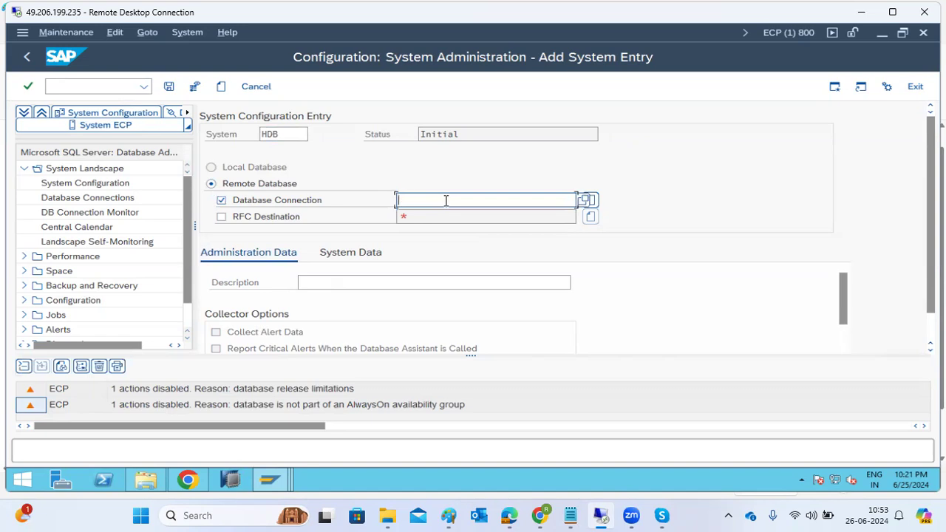
text(HDB)
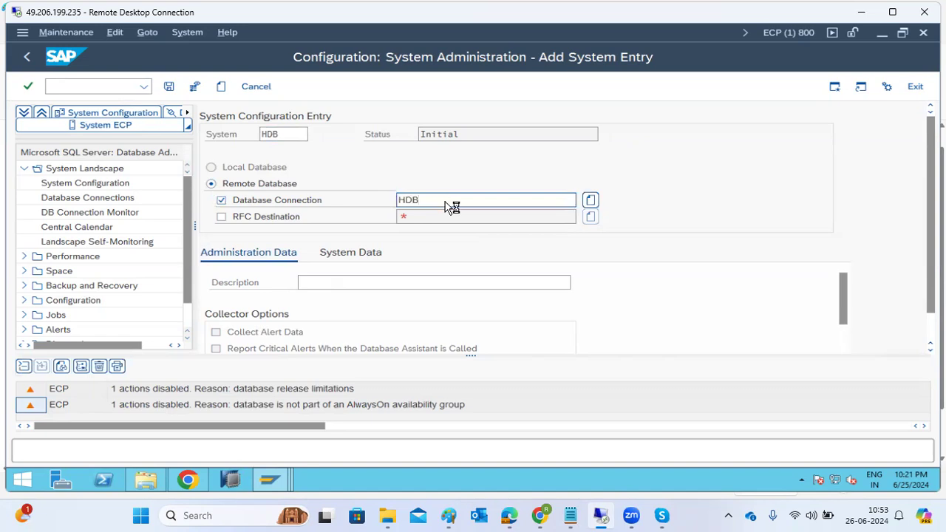
key(Return)
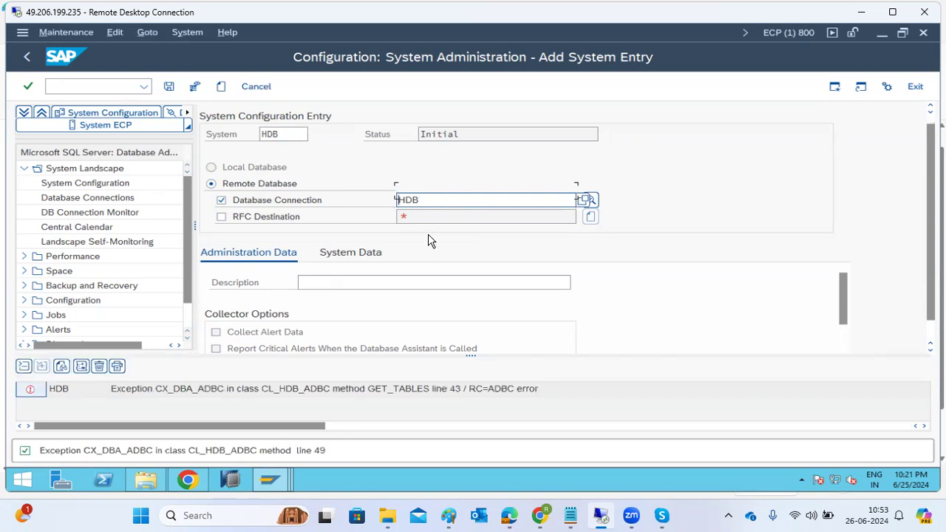
Check the HDB entry's system data, save the entry, and return to the system configuration overview.
scroll(430, 244, down, 1)
click(353, 234)
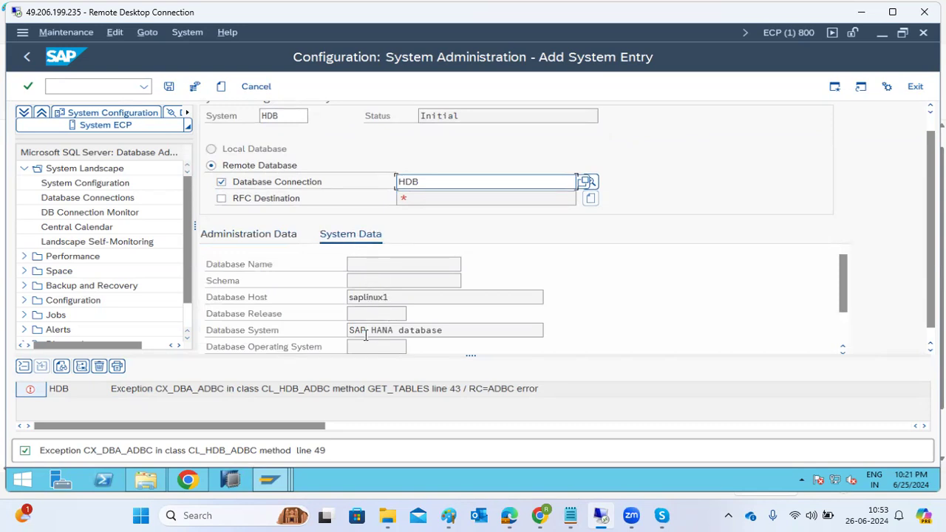
click(169, 87)
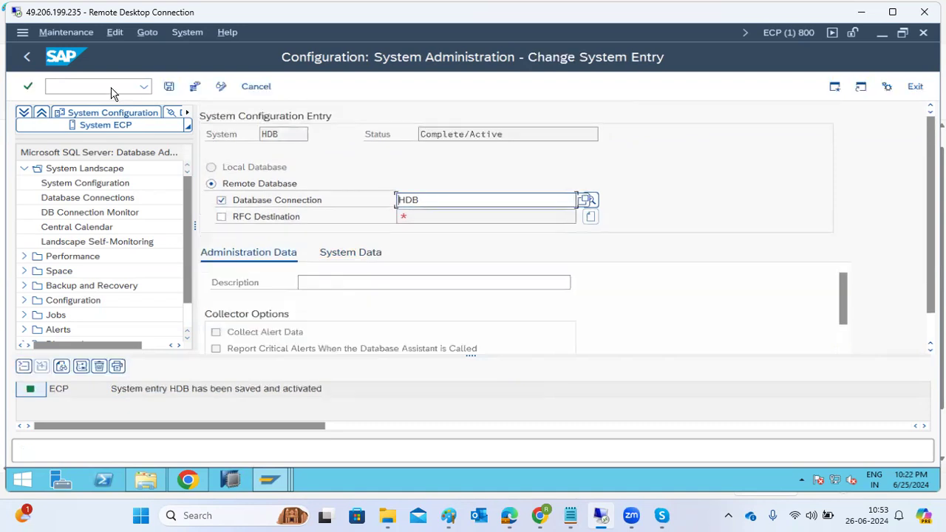
click(27, 59)
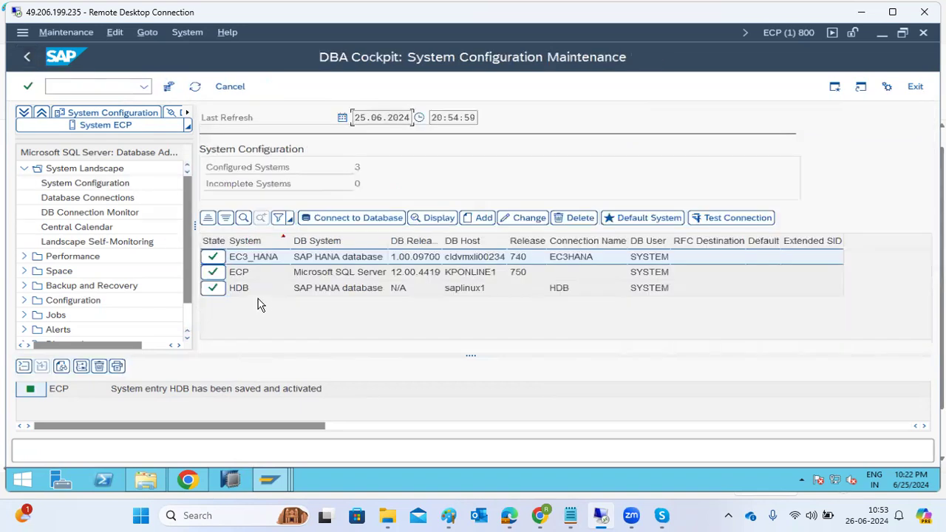
Open the connection test for the HDB system, select application server kponline1_ECP_00, and return to the system configuration overview.
click(272, 290)
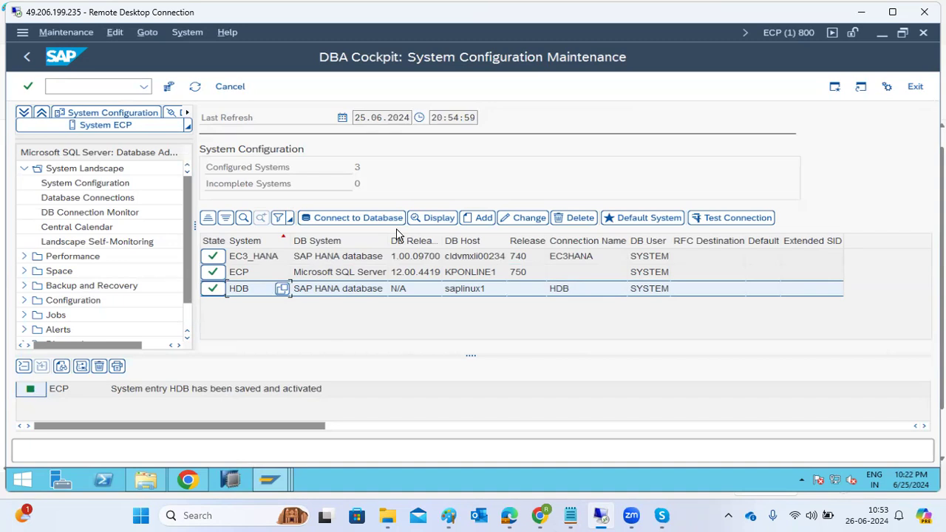
click(706, 218)
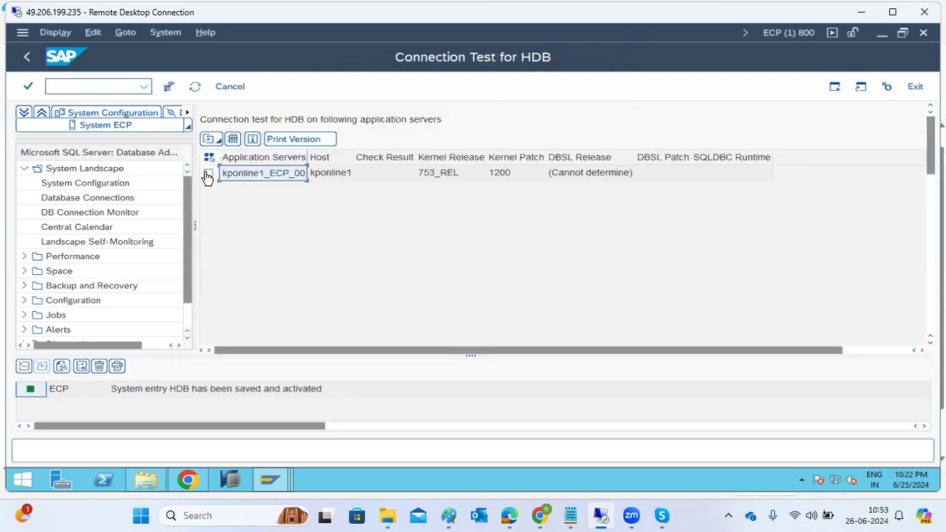
click(209, 172)
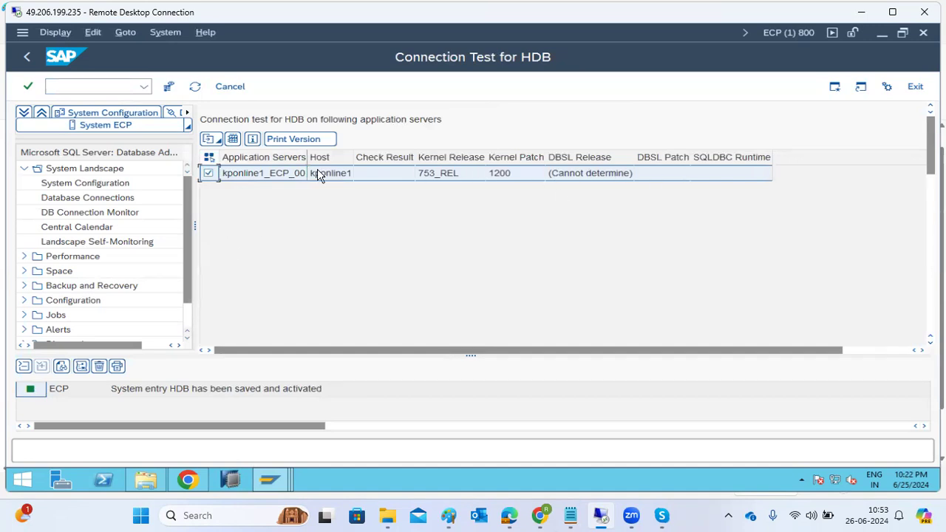
click(27, 58)
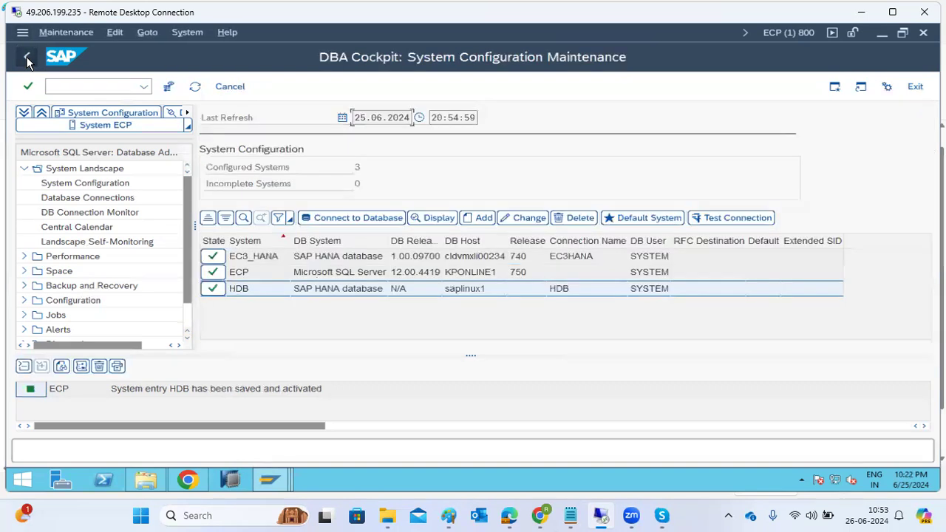
Select the ECP system entry in the list of configured systems.
click(281, 273)
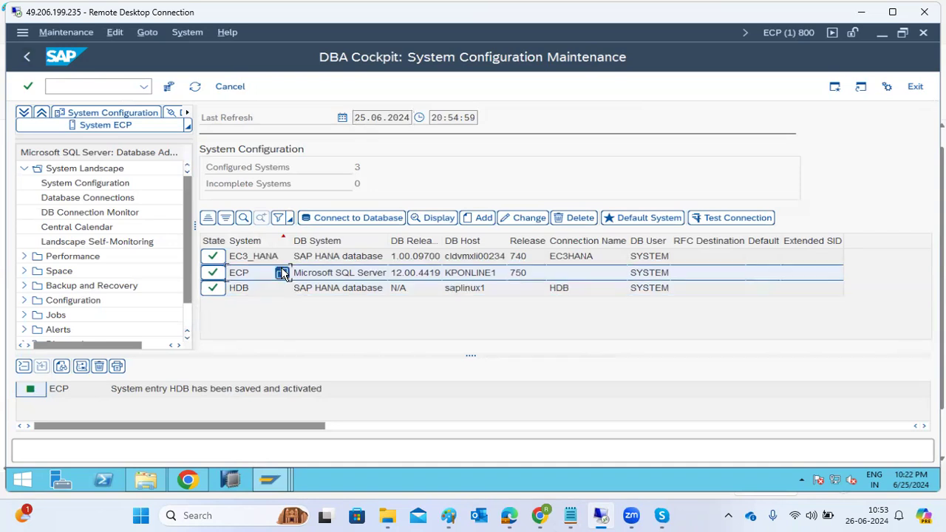